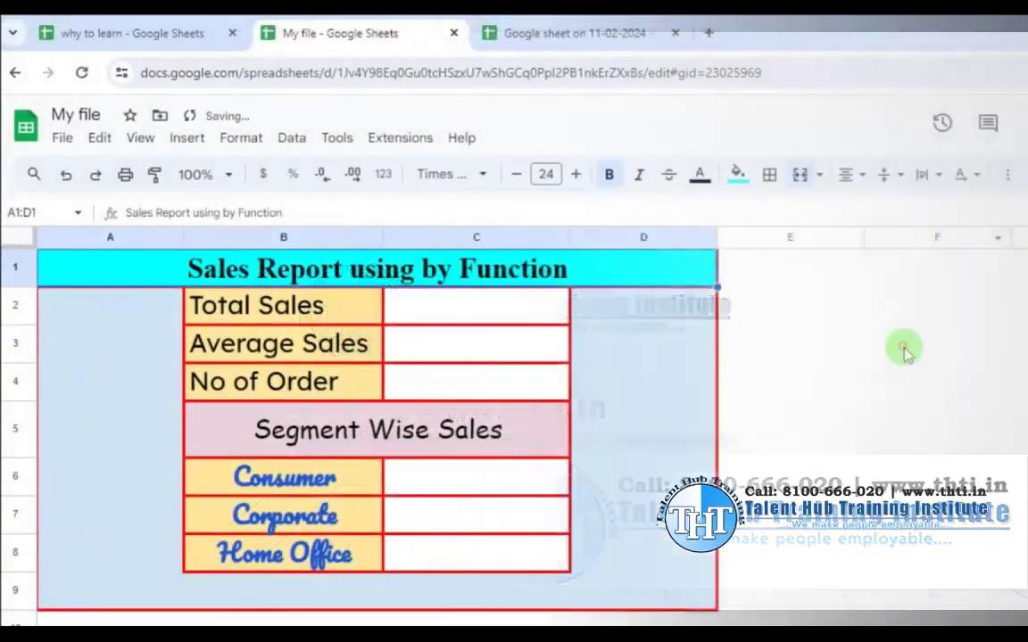
- Shorten row 9 and narrow columns D and A to tighten the Sales Report box
{"action": "left_click", "coordinate": [904, 350]}
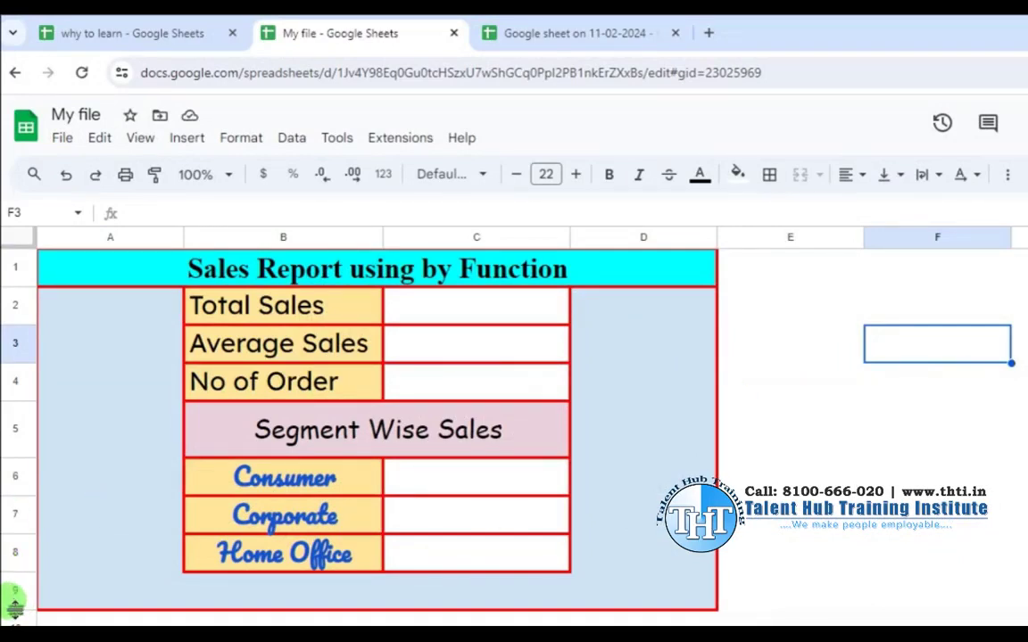
{"action": "left_click_drag", "start_coordinate": [15, 610], "coordinate": [15, 591]}
{"action": "left_click", "coordinate": [869, 463]}
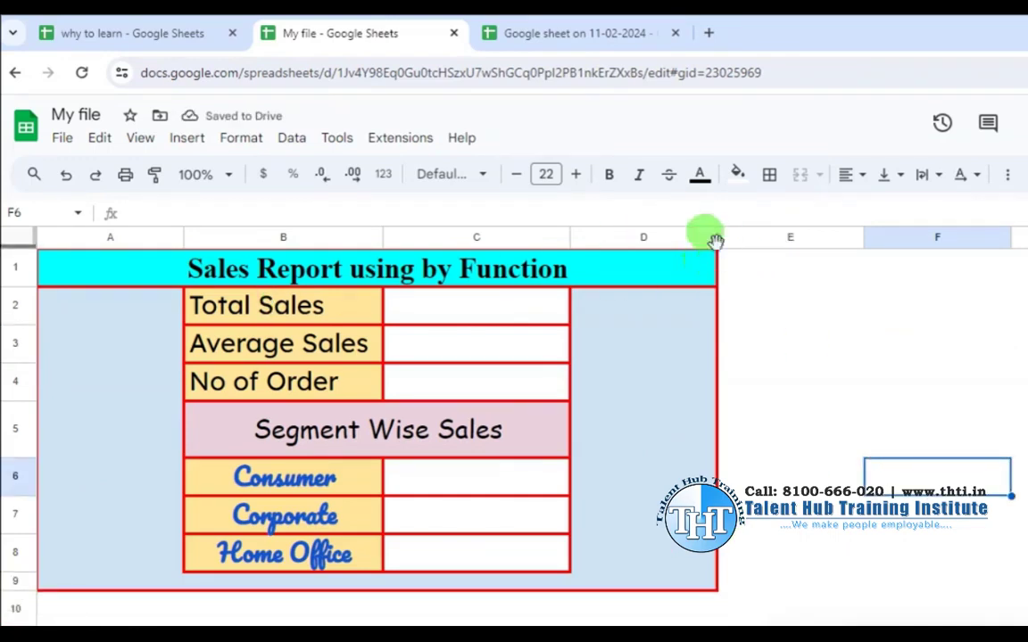
{"action": "left_click_drag", "start_coordinate": [716, 239], "coordinate": [661, 237]}
{"action": "left_click", "coordinate": [785, 338]}
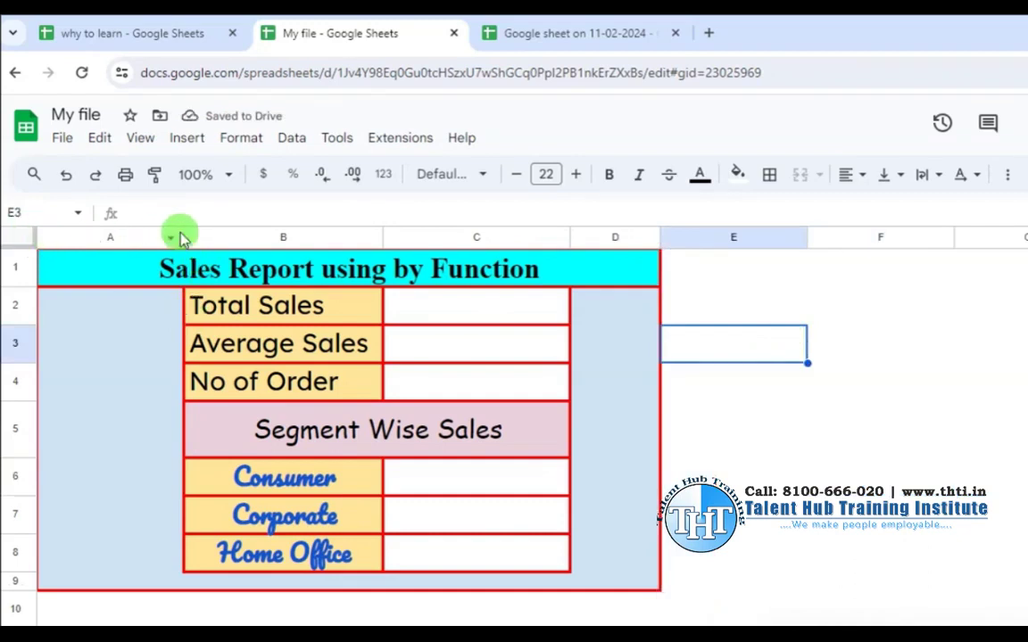
{"action": "left_click_drag", "start_coordinate": [182, 237], "coordinate": [126, 243]}
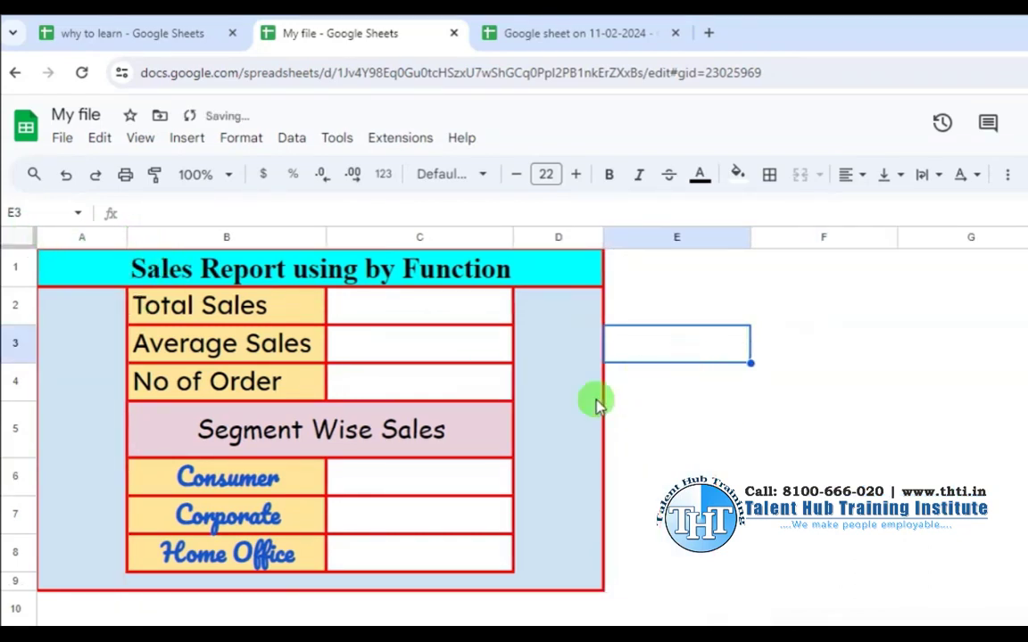
- Set text wrapping to Wrap for the segment value cells C6:C8
{"action": "left_click", "coordinate": [405, 308]}
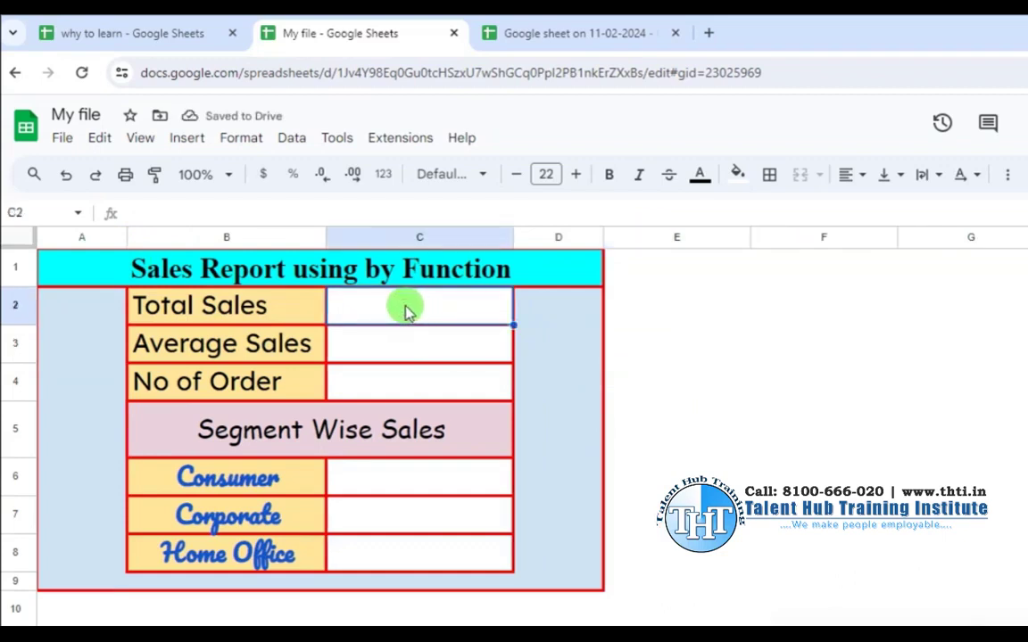
{"action": "left_click_drag", "start_coordinate": [406, 308], "coordinate": [423, 384]}
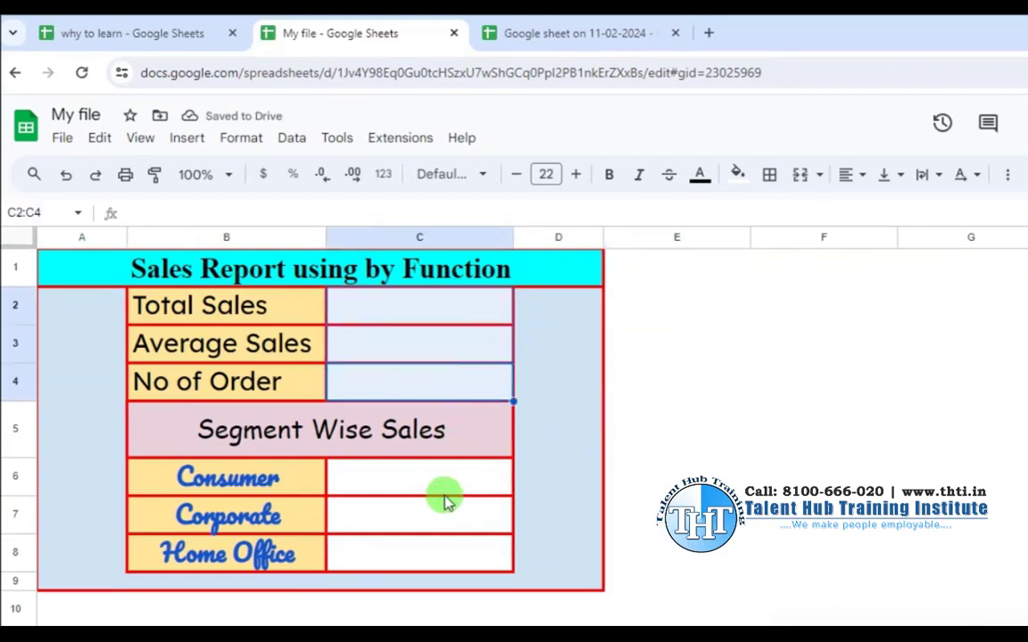
{"action": "left_click_drag", "start_coordinate": [444, 479], "coordinate": [443, 556]}
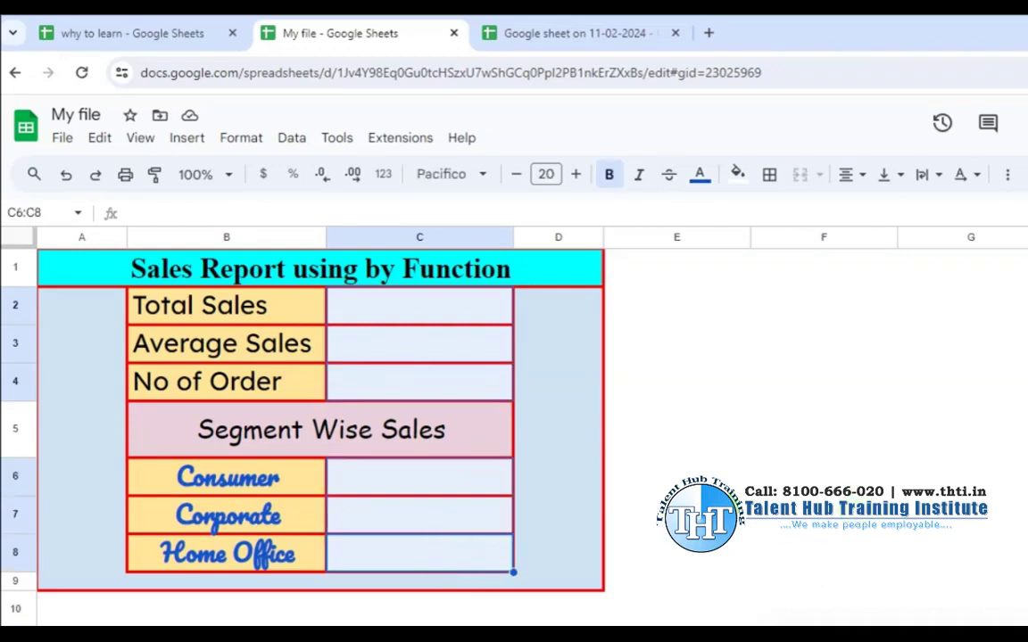
{"action": "left_click", "coordinate": [934, 177]}
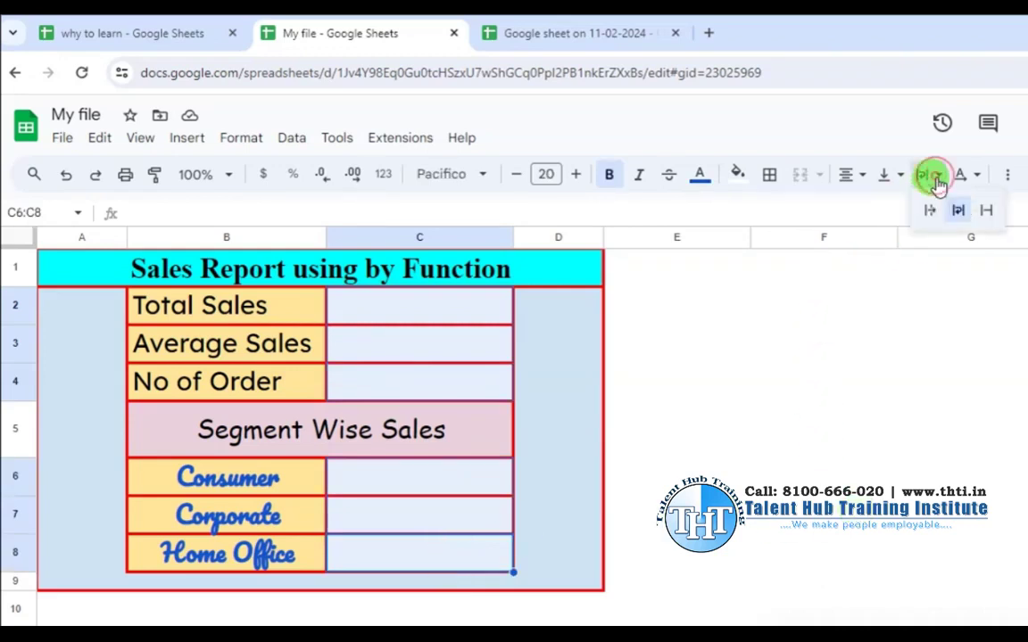
{"action": "left_click", "coordinate": [958, 212]}
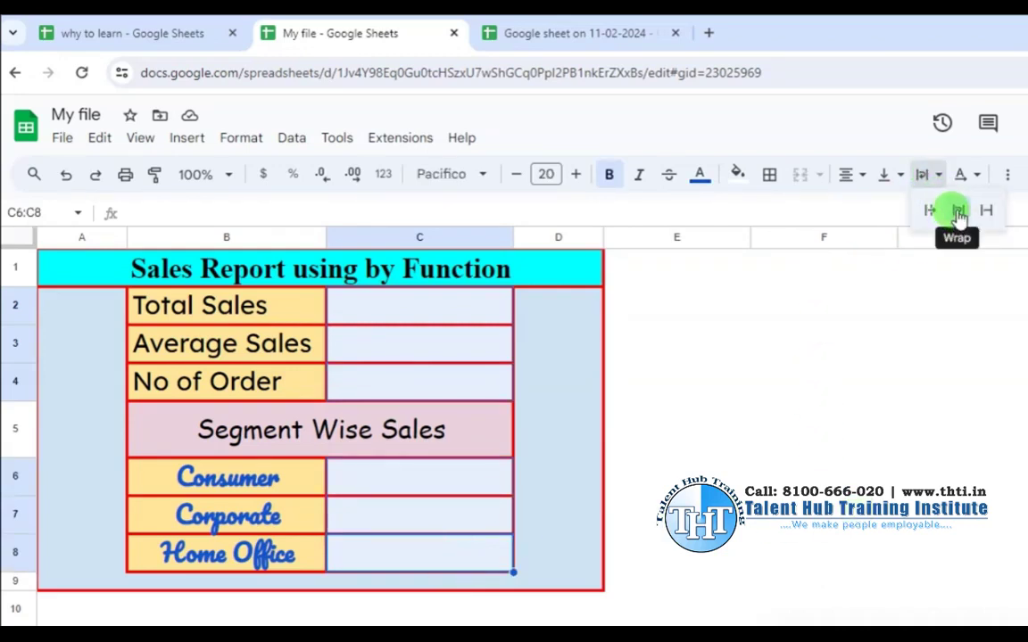
{"action": "left_click", "coordinate": [857, 375]}
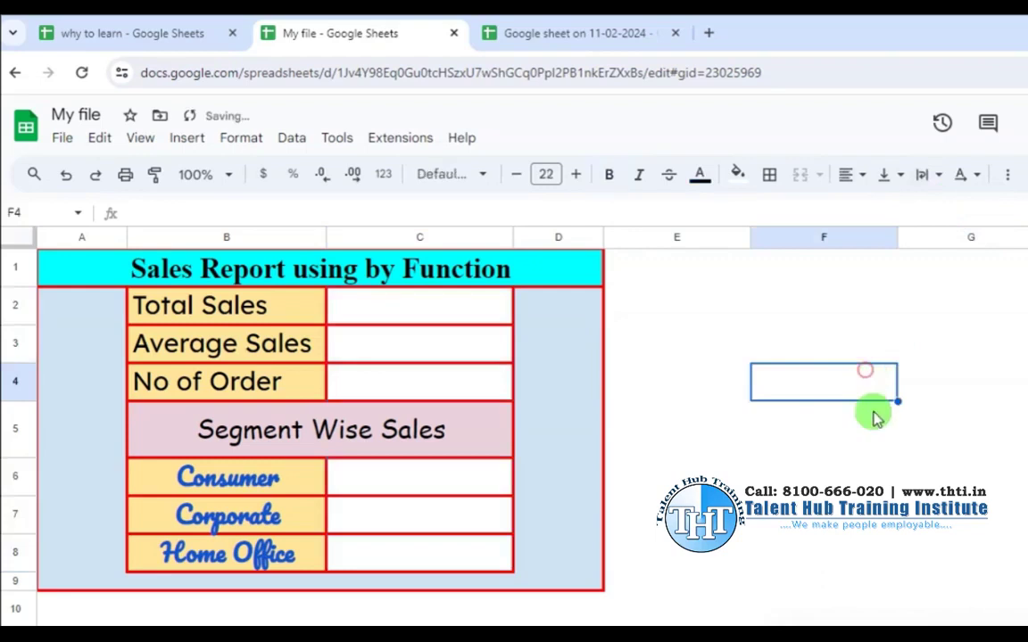
{"action": "left_click", "coordinate": [410, 310]}
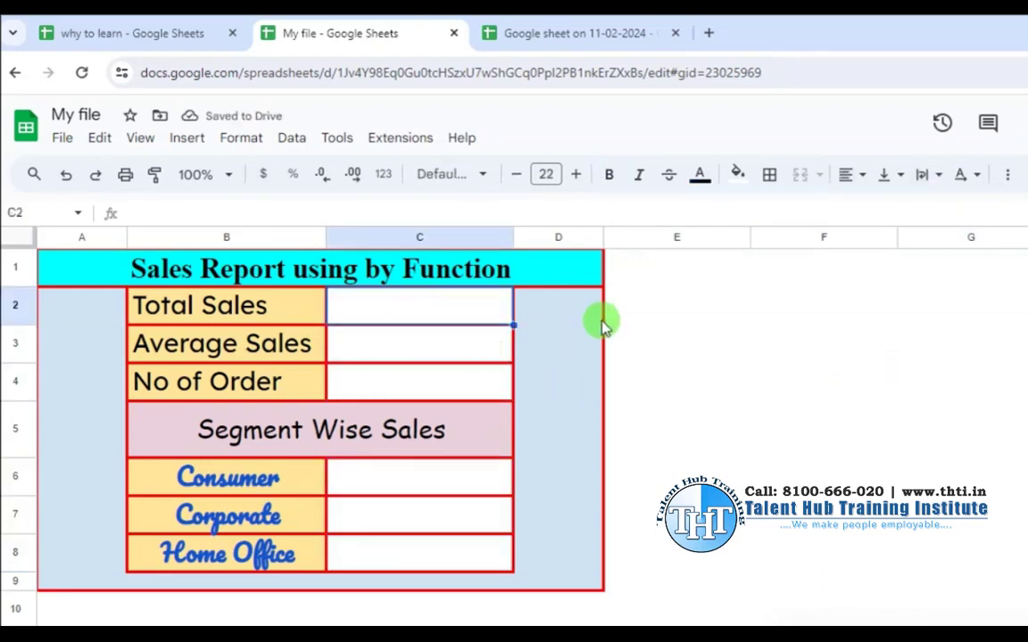
- Abandon a =sum entry in C2 and zoom the sheet to 150%
{"action": "type", "text": "=sum"}
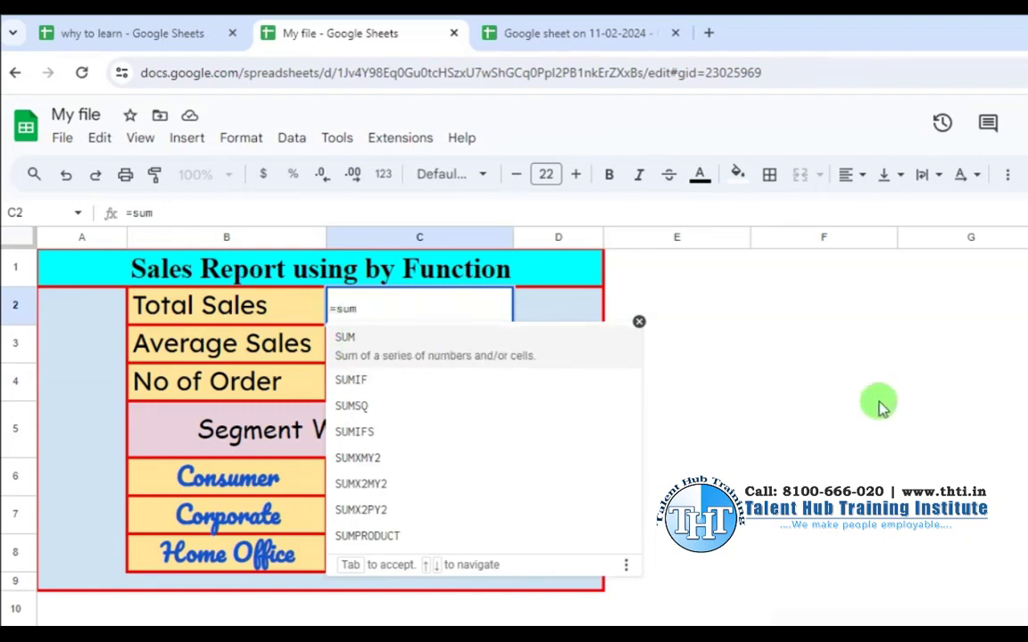
{"action": "key", "text": "Escape"}
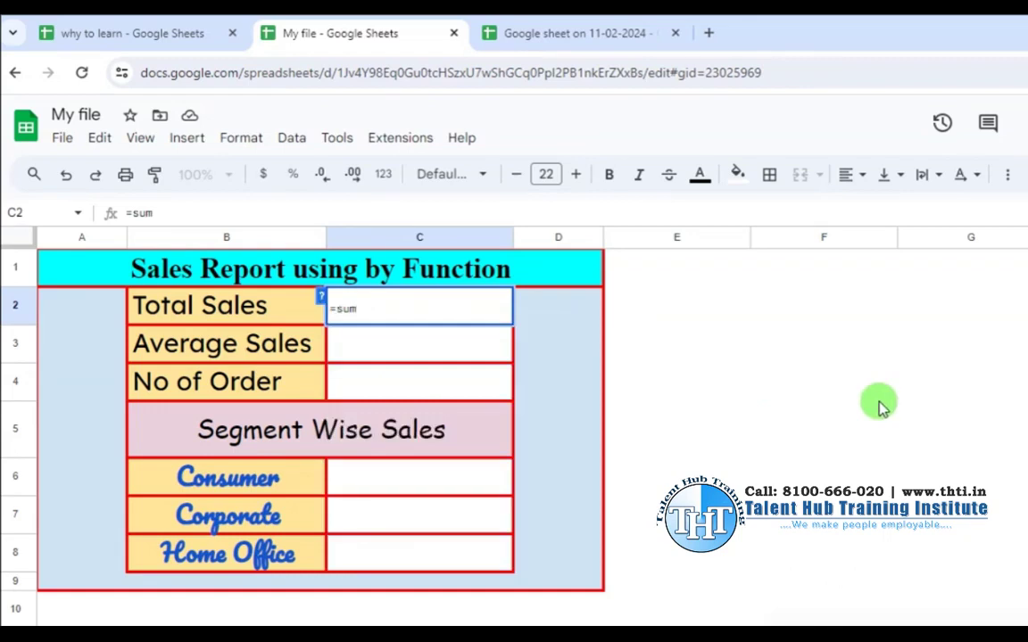
{"action": "key", "text": "Escape"}
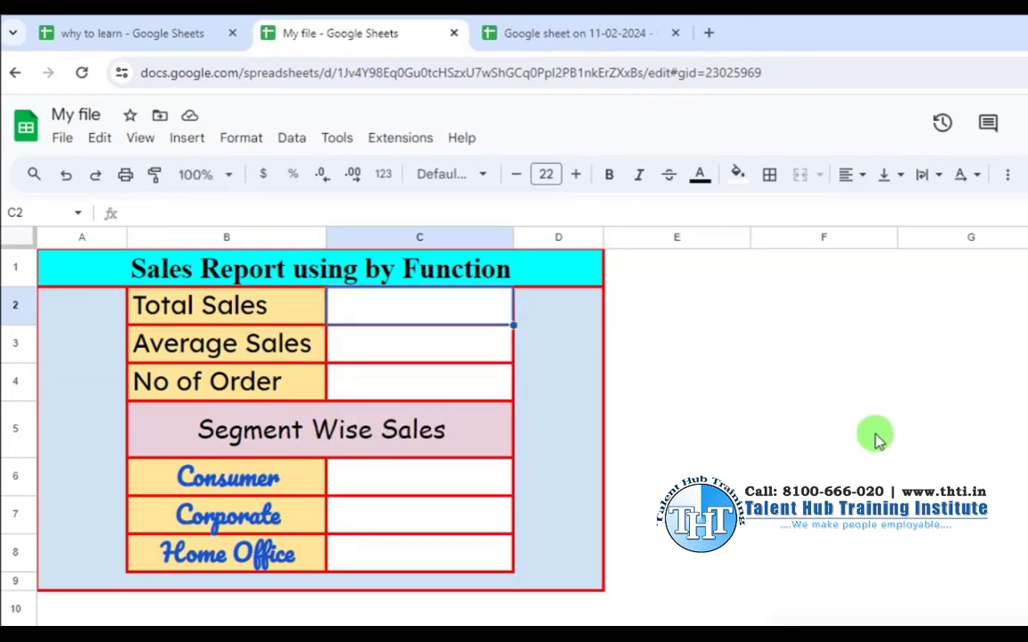
{"action": "left_click", "coordinate": [228, 175]}
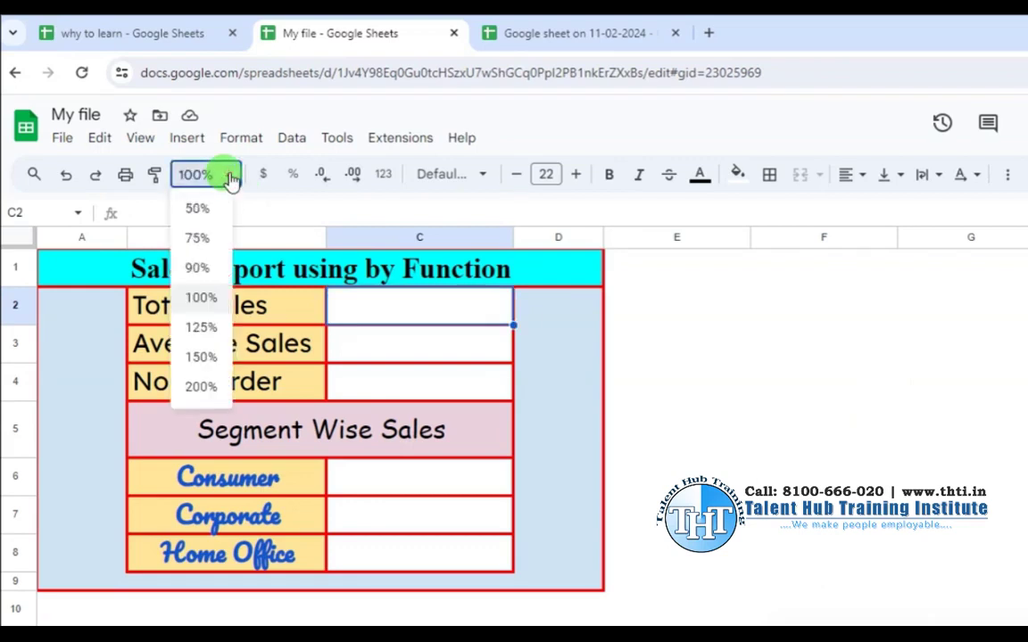
{"action": "left_click", "coordinate": [200, 357]}
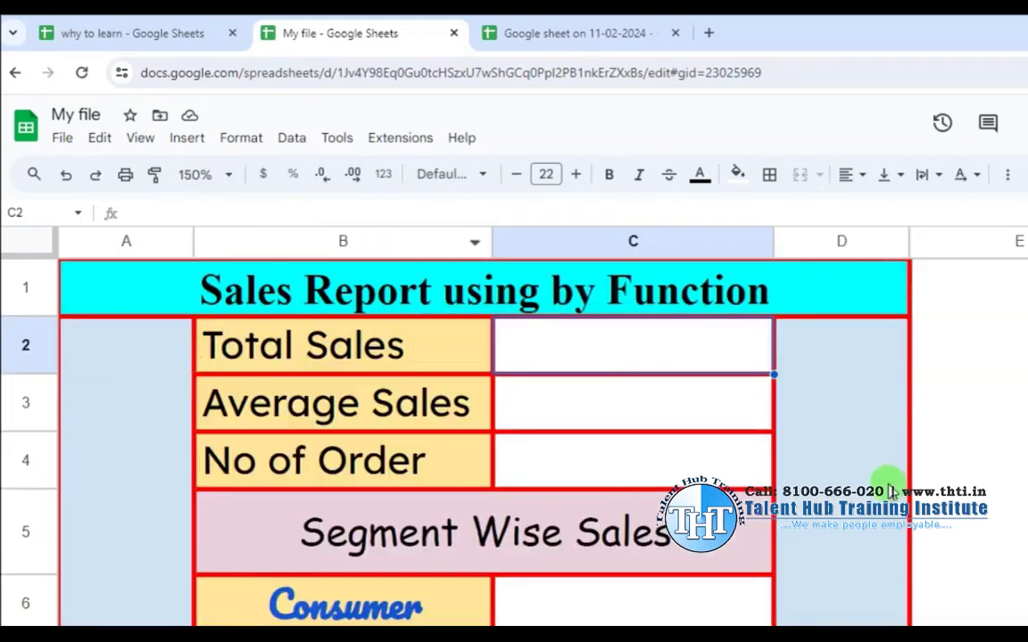
- Start a SUM formula in C2 again from the suggestions, then cancel it
{"action": "left_click", "coordinate": [927, 402]}
{"action": "left_click", "coordinate": [611, 344]}
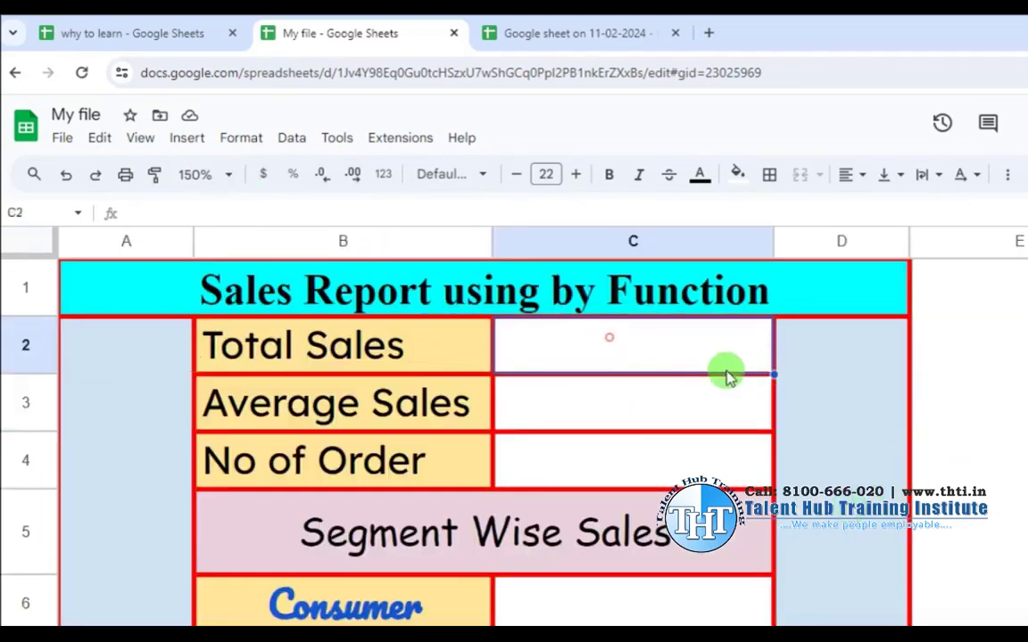
{"action": "type", "text": "=sum"}
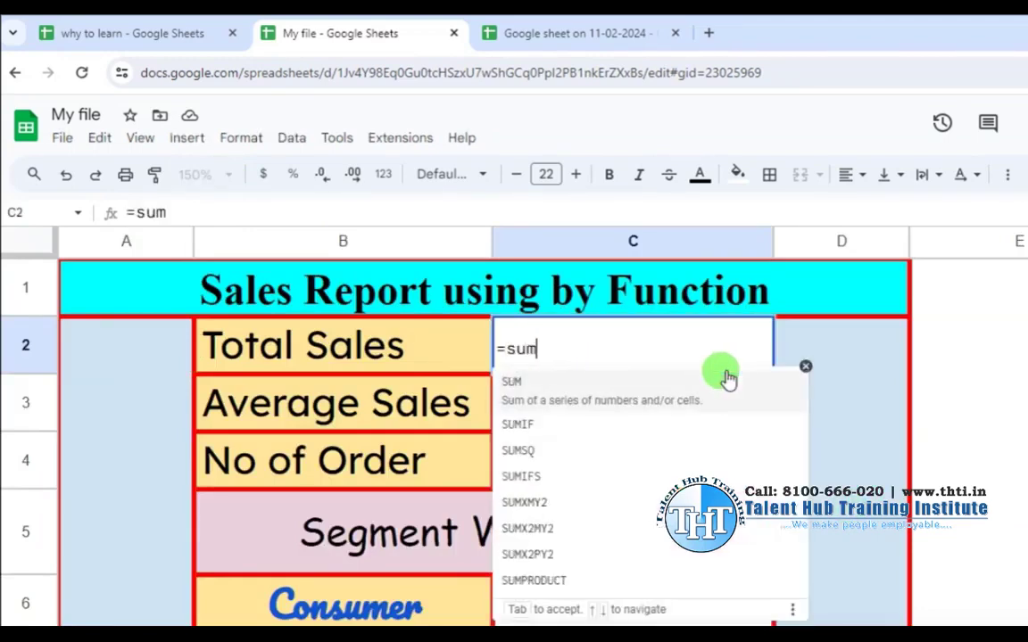
{"action": "left_click", "coordinate": [728, 381]}
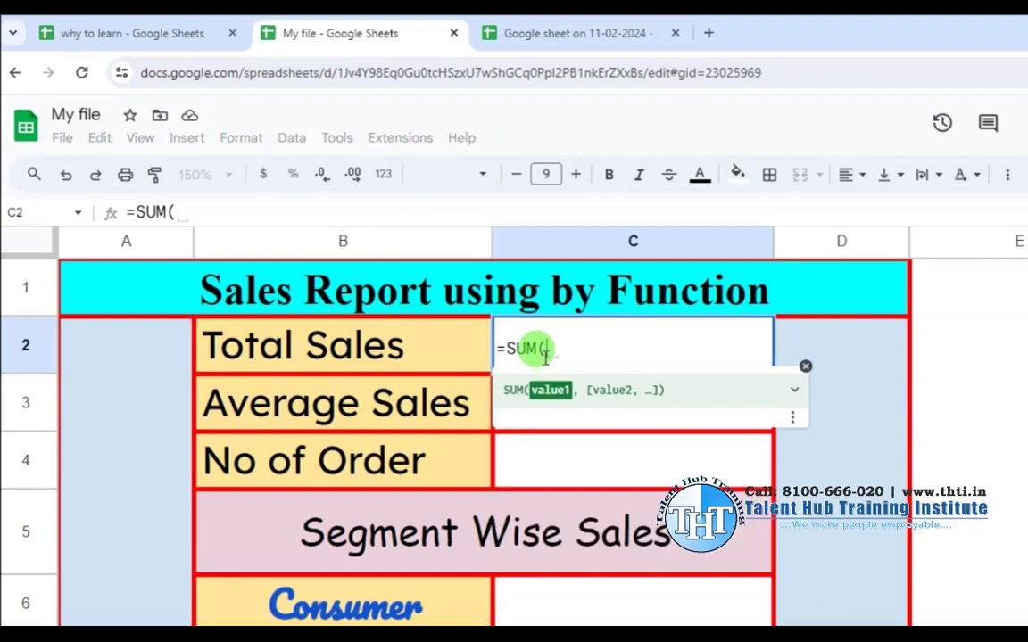
{"action": "key", "text": "Escape"}
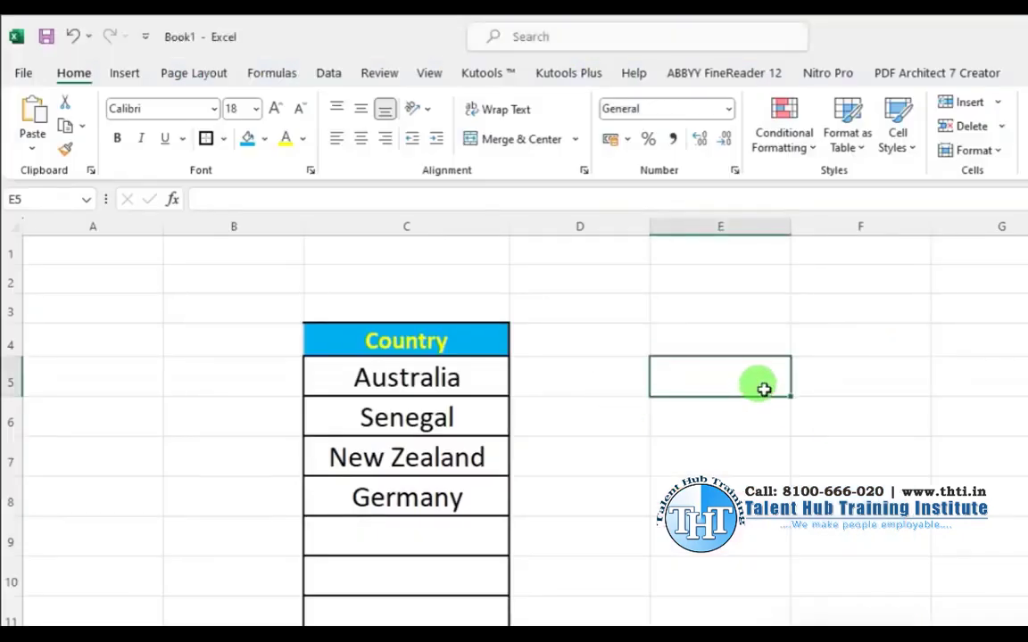
- In Excel, start a SUM formula in E5 referencing E7, then cancel it
{"action": "type", "text": "=sum"}
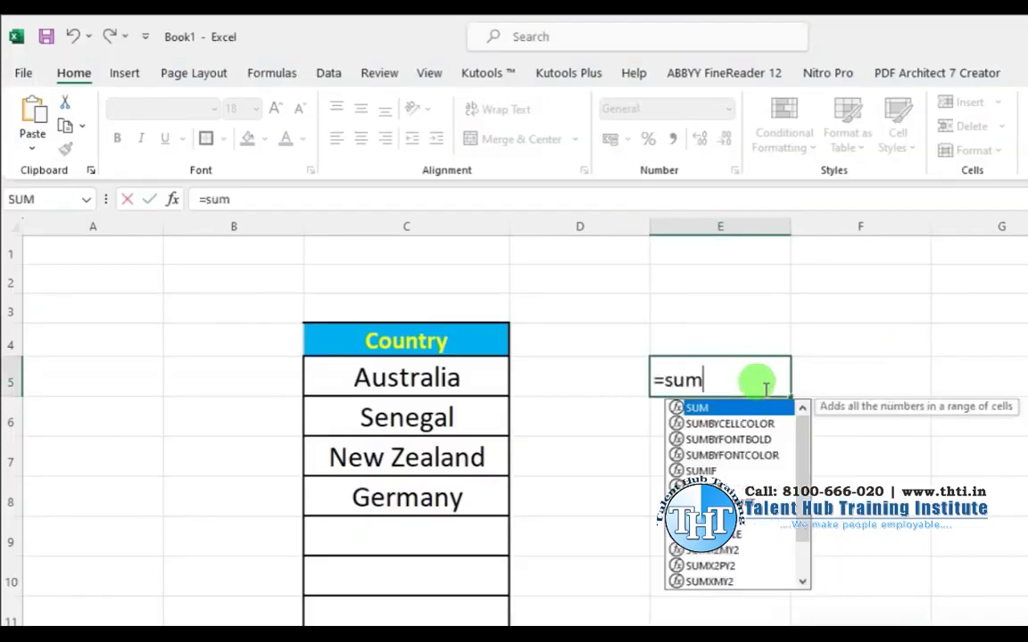
{"action": "key", "text": "Tab"}
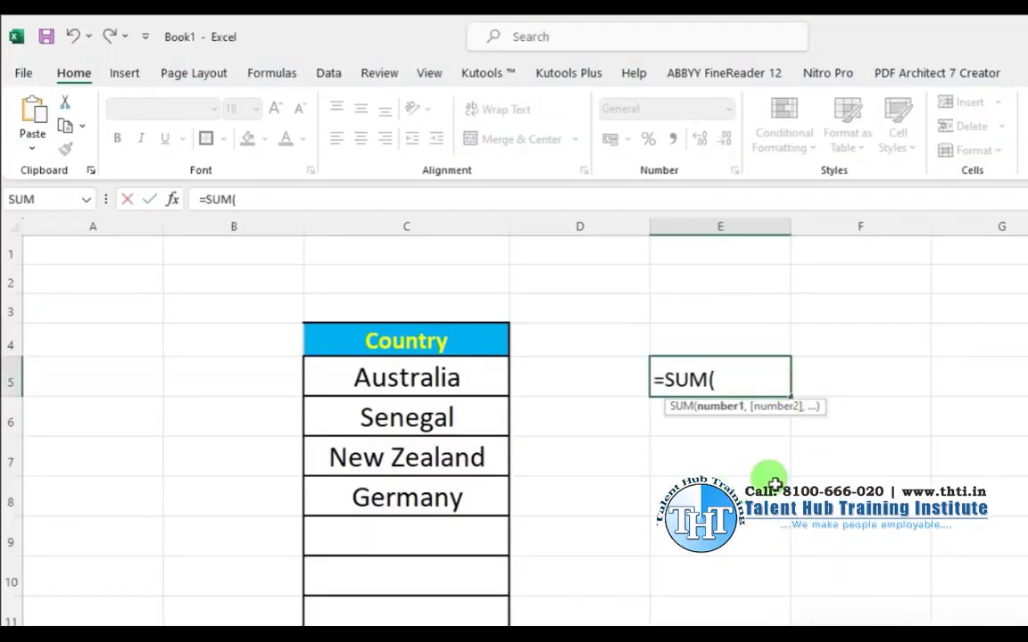
{"action": "left_click", "coordinate": [704, 465]}
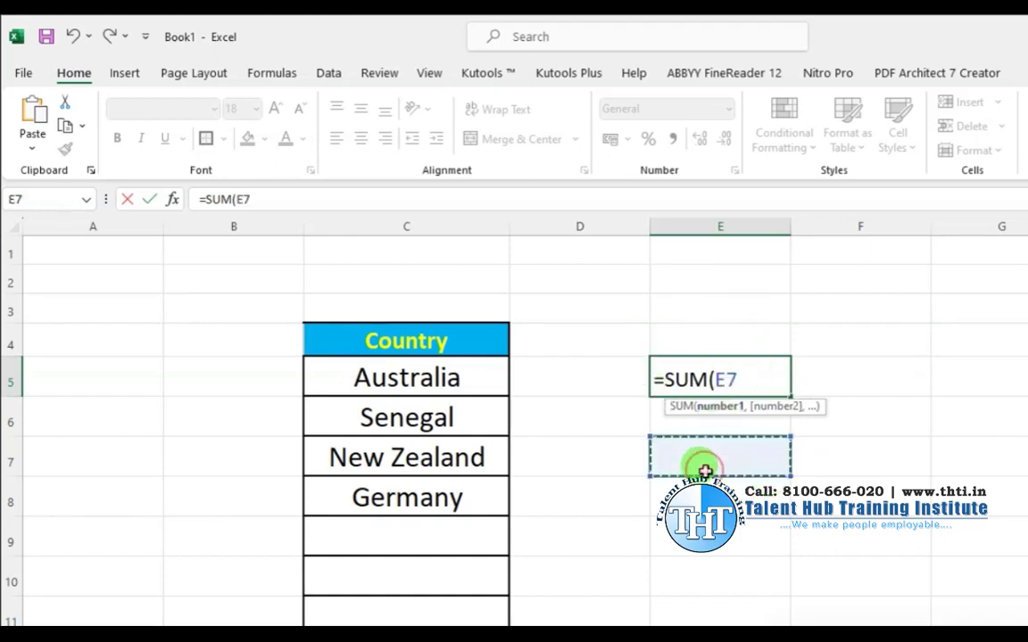
{"action": "key", "text": "Escape"}
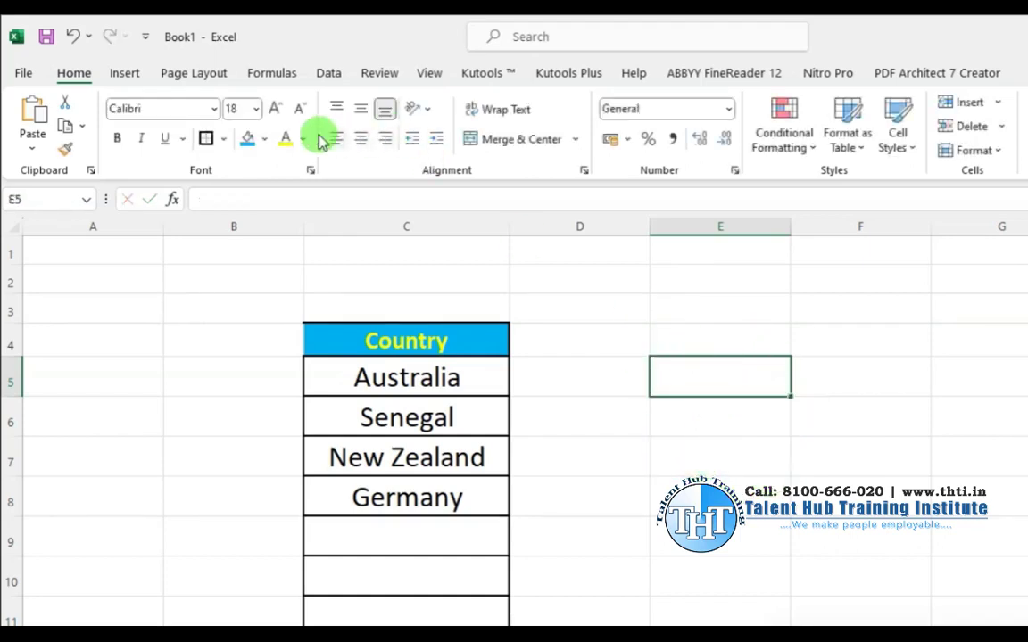
- Increase E5's font size to 24 and widen column E
{"action": "left_click", "coordinate": [276, 108]}
{"action": "left_click", "coordinate": [275, 109]}
{"action": "left_click", "coordinate": [276, 109]}
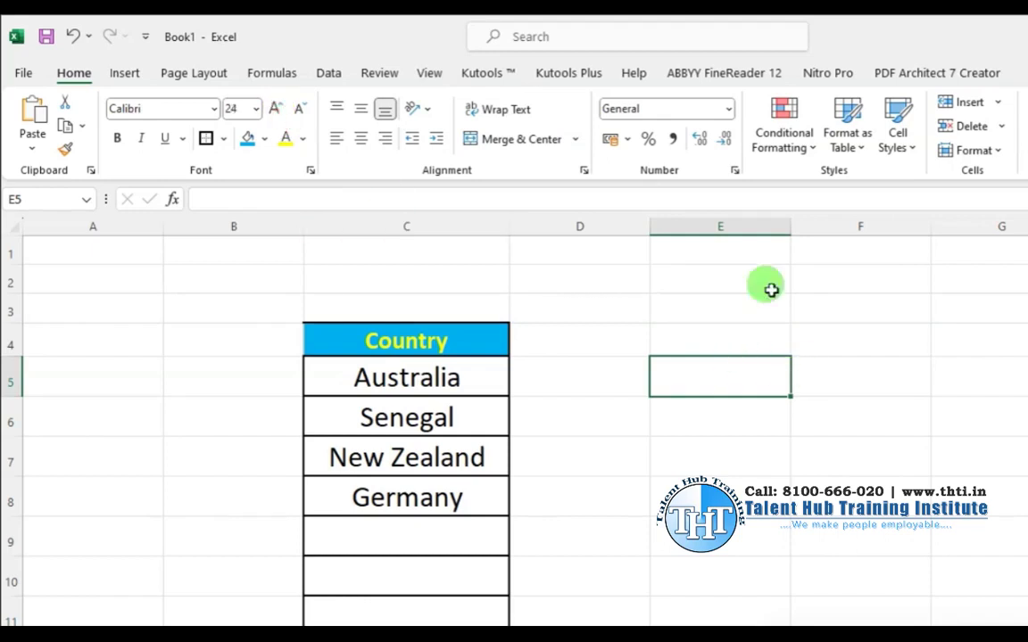
{"action": "left_click_drag", "start_coordinate": [789, 234], "coordinate": [875, 266]}
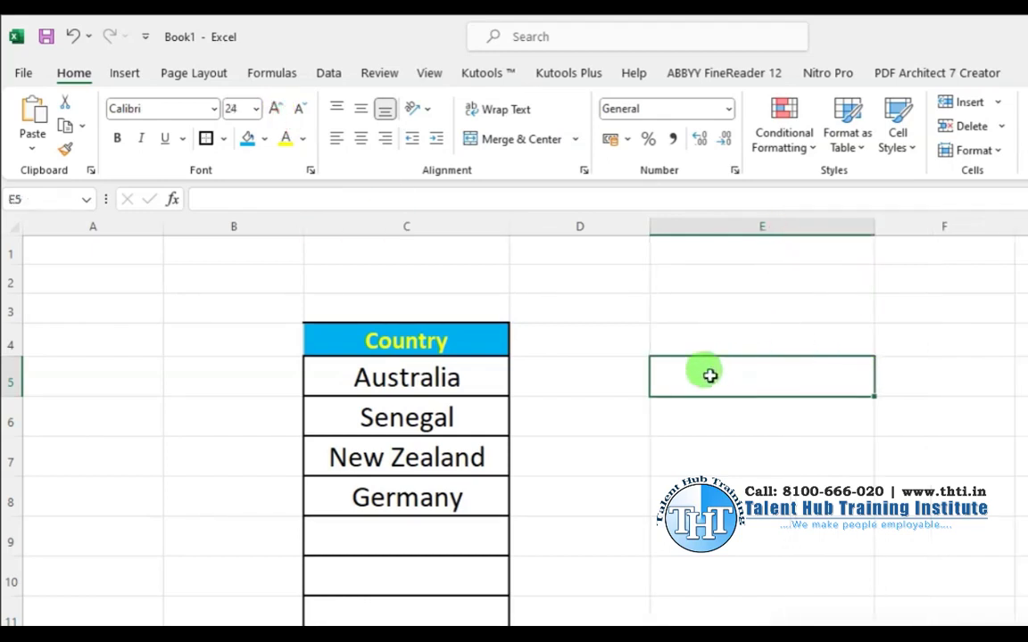
- Try =SUM in E5 once more, cancel it, and return to Google Sheets
{"action": "type", "text": "=sum"}
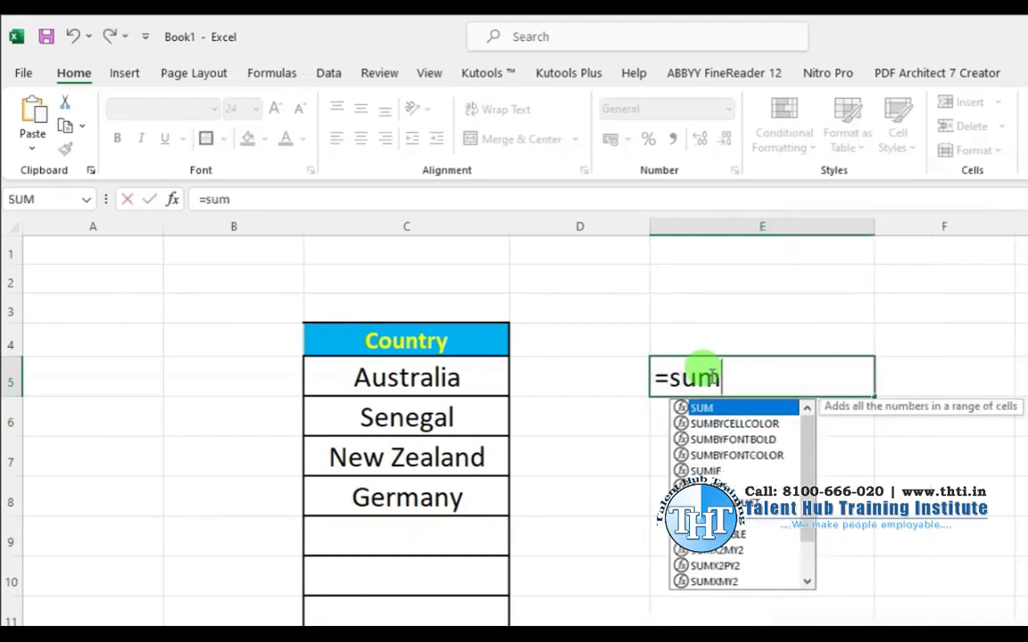
{"action": "key", "text": "Tab"}
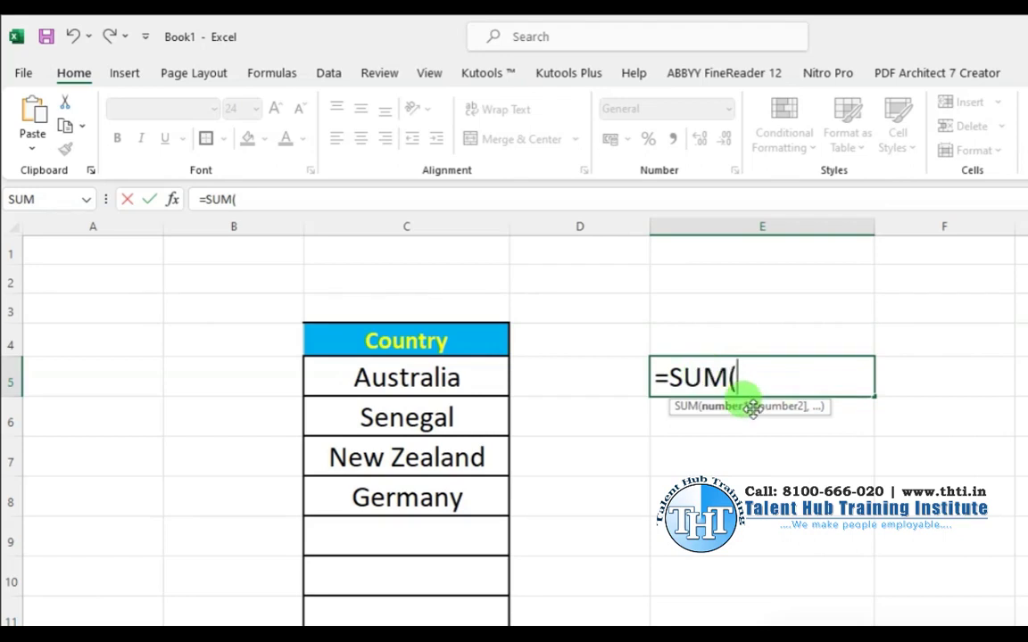
{"action": "key", "text": "Escape"}
{"action": "key", "text": "alt+Tab"}
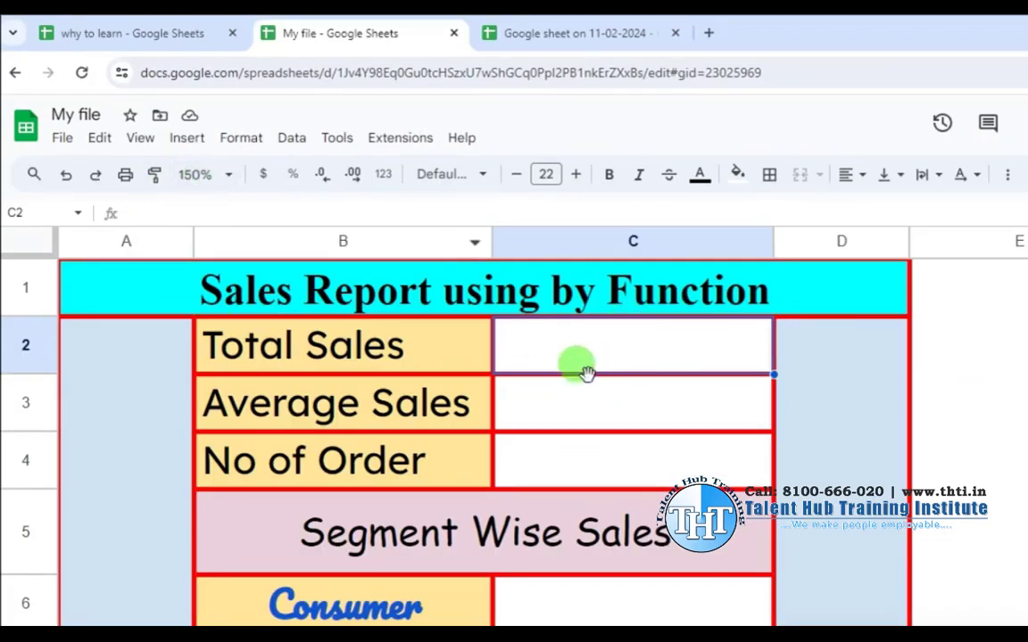
- Enter =SUM( in cell C2 beside the Total Sales label
{"action": "left_click", "coordinate": [649, 341]}
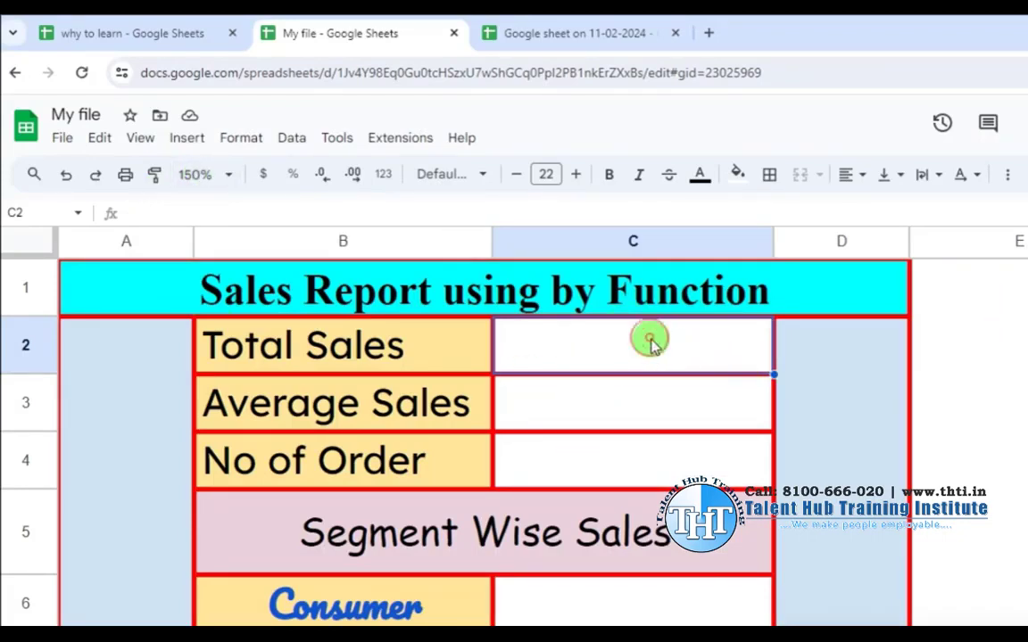
{"action": "type", "text": "=sum"}
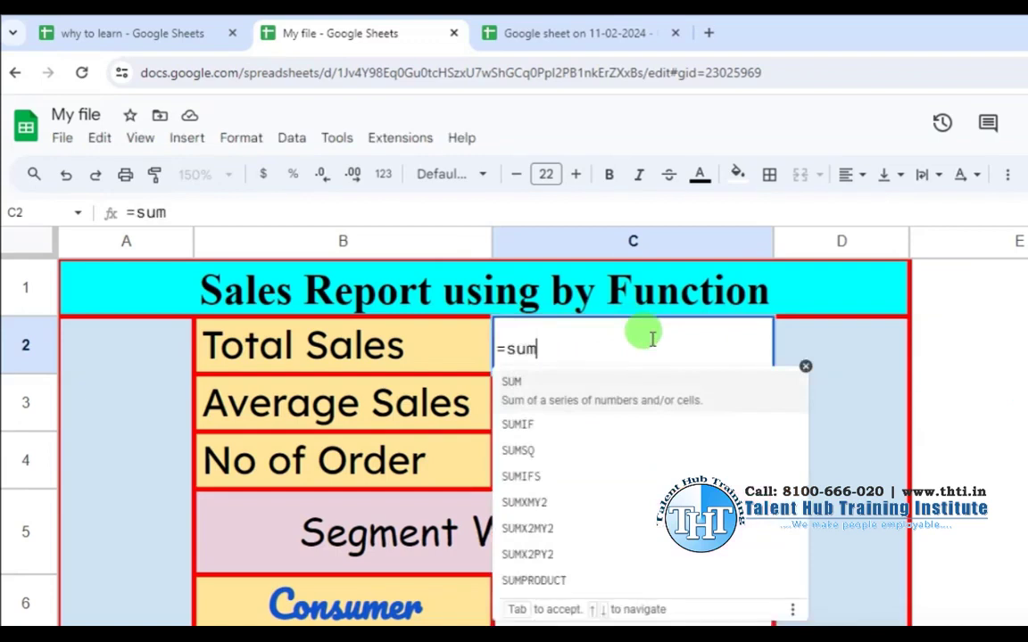
{"action": "key", "text": "Tab"}
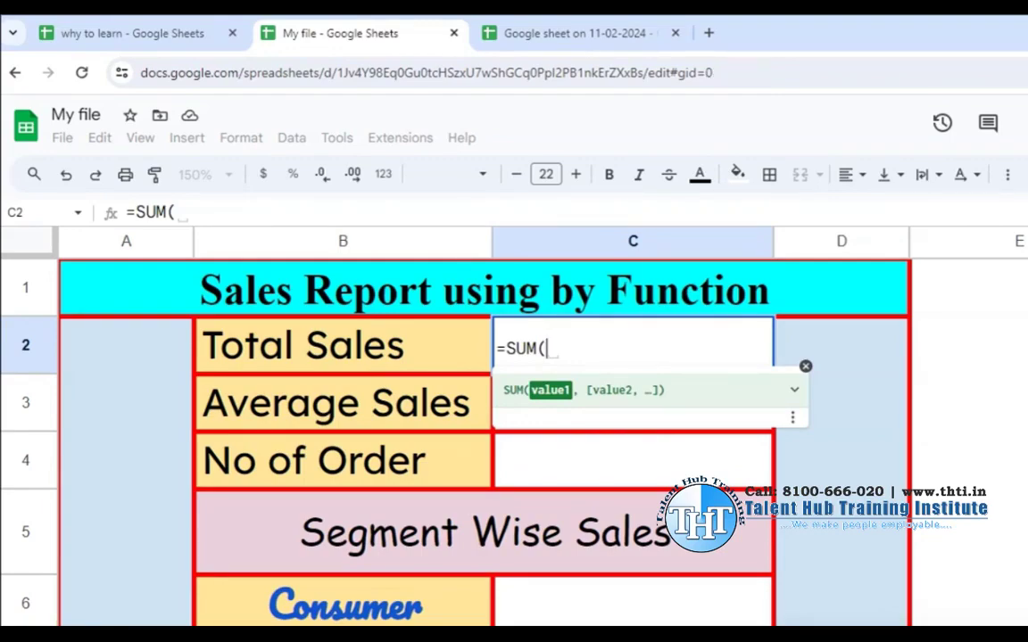
- On the DATA sheet, reference Sales cells S1:S4 in the SUM formula
{"action": "key", "text": "ctrl+shift+Page_Down"}
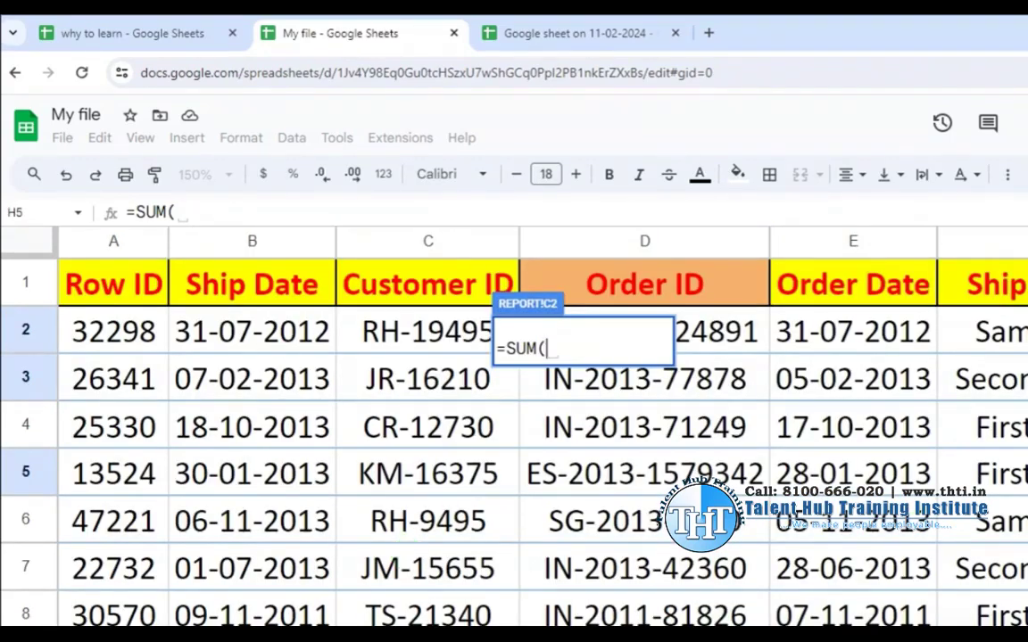
{"action": "scroll", "coordinate": [574, 616], "scroll_direction": "right", "scroll_amount": 5}
{"action": "scroll", "coordinate": [573, 615], "scroll_direction": "right", "scroll_amount": 2}
{"action": "scroll", "coordinate": [574, 616], "scroll_direction": "right", "scroll_amount": 3}
{"action": "scroll", "coordinate": [574, 616], "scroll_direction": "right", "scroll_amount": 3}
{"action": "scroll", "coordinate": [649, 613], "scroll_direction": "right", "scroll_amount": 3}
{"action": "scroll", "coordinate": [713, 601], "scroll_direction": "right", "scroll_amount": 3}
{"action": "scroll", "coordinate": [837, 591], "scroll_direction": "right", "scroll_amount": 5}
{"action": "scroll", "coordinate": [903, 593], "scroll_direction": "right", "scroll_amount": 3}
{"action": "scroll", "coordinate": [903, 593], "scroll_direction": "right", "scroll_amount": 5}
{"action": "scroll", "coordinate": [1000, 591], "scroll_direction": "right", "scroll_amount": 3}
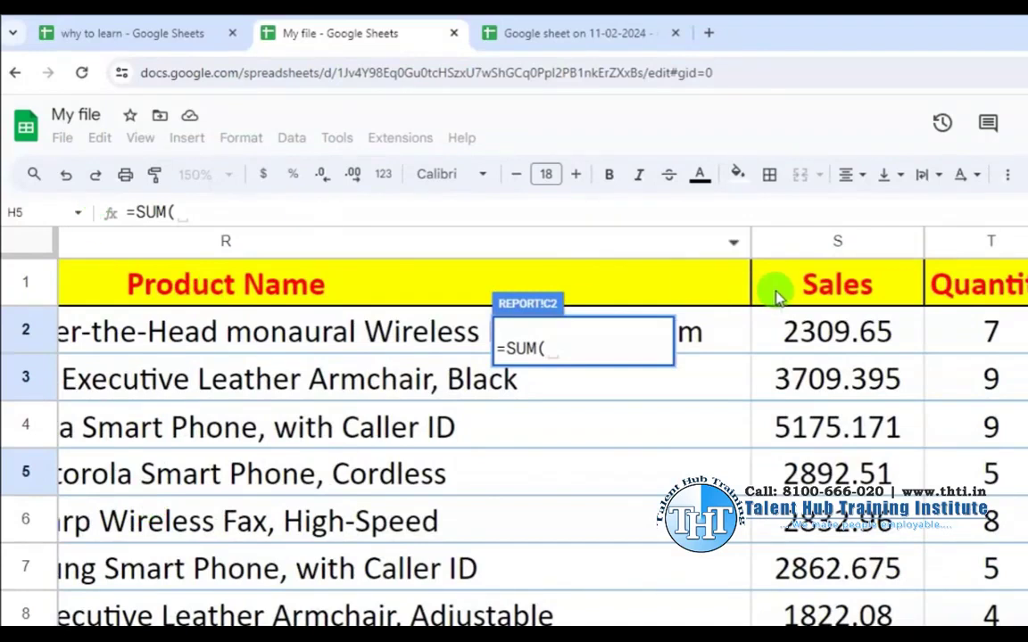
{"action": "mouse_move", "coordinate": [826, 326]}
{"action": "left_mouse_down"}
{"action": "mouse_move", "coordinate": [830, 433]}
{"action": "mouse_move", "coordinate": [844, 424]}
{"action": "mouse_move", "coordinate": [851, 455]}
{"action": "left_mouse_up"}
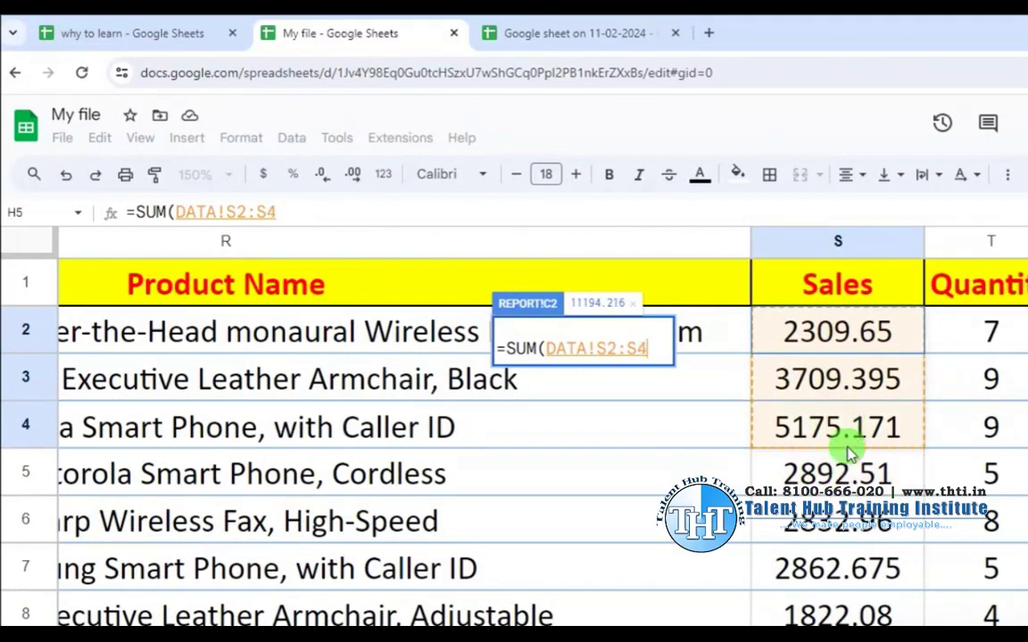
{"action": "left_click_drag", "start_coordinate": [837, 282], "coordinate": [838, 459]}
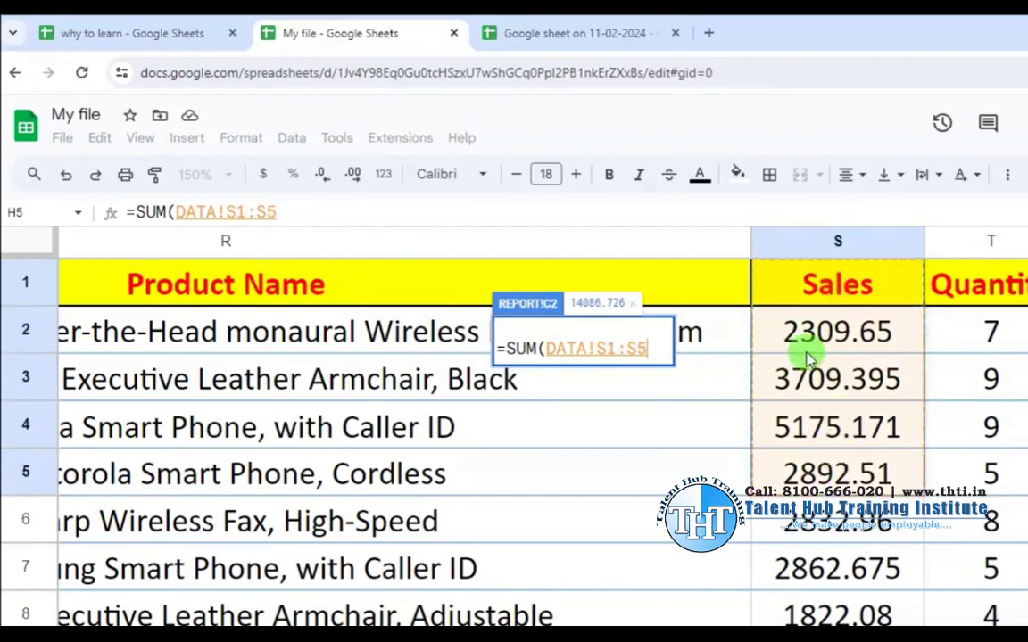
{"action": "left_click", "coordinate": [825, 290]}
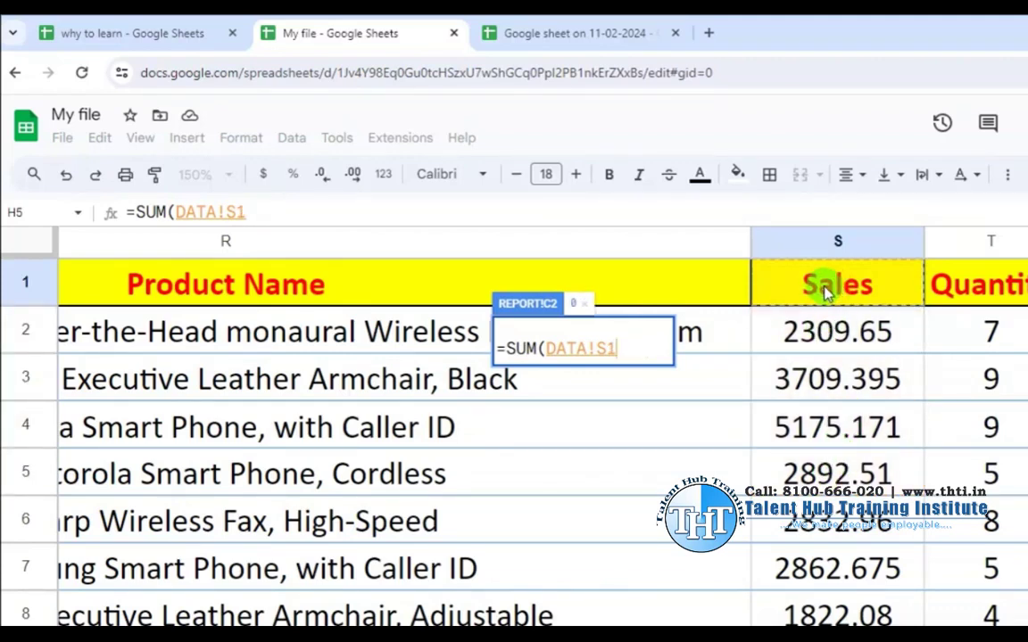
{"action": "left_click_drag", "start_coordinate": [826, 293], "coordinate": [825, 447]}
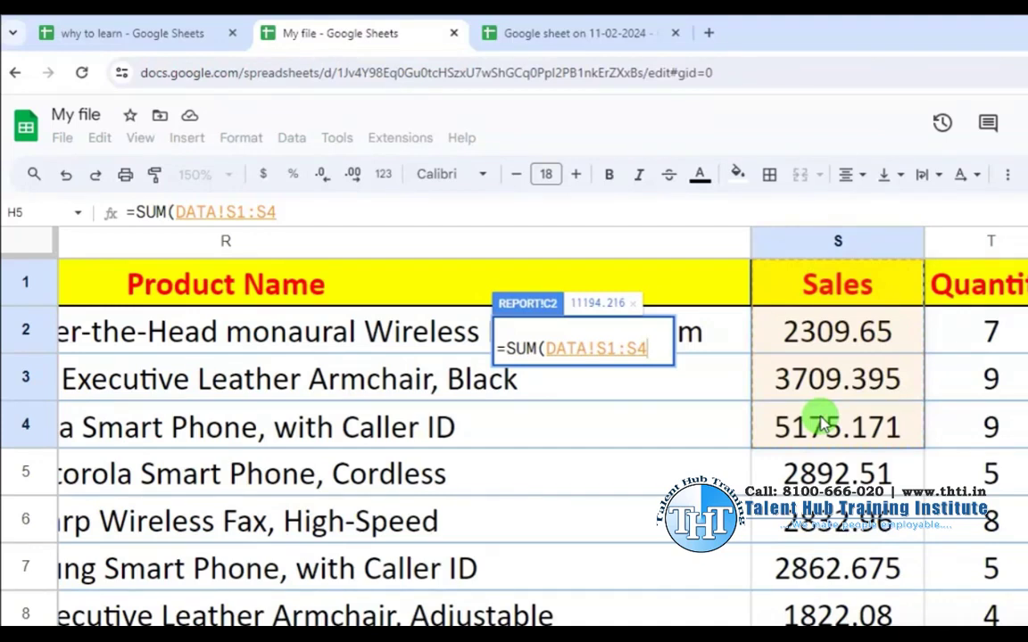
{"action": "left_click_drag", "start_coordinate": [830, 285], "coordinate": [834, 446]}
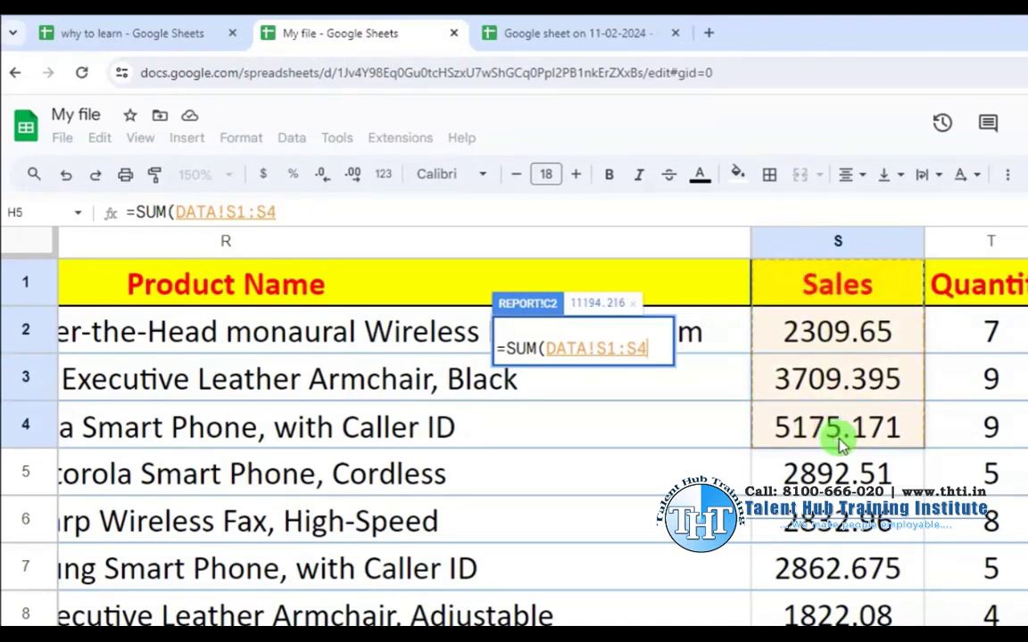
- Change the reference to the whole column DATA!S1:S and commit, giving 620739.3349
{"action": "left_click", "coordinate": [646, 351]}
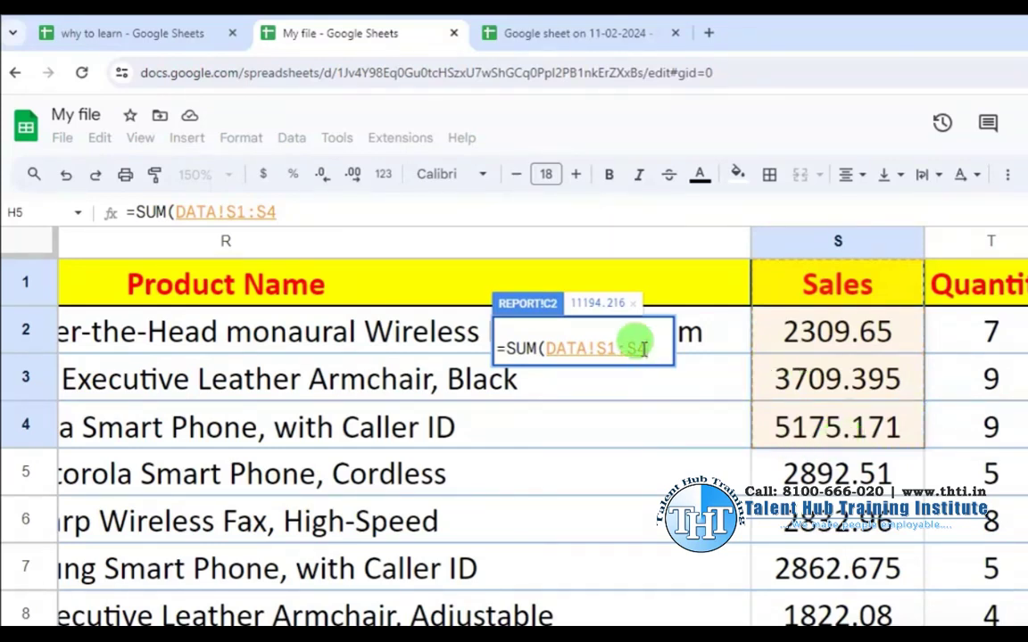
{"action": "left_click_drag", "start_coordinate": [646, 351], "coordinate": [607, 355]}
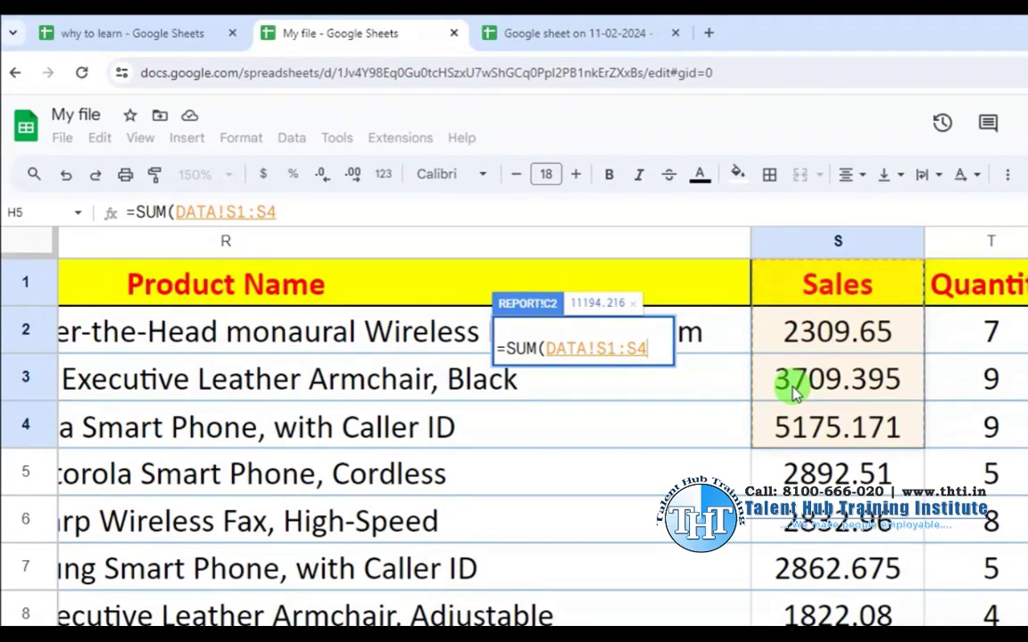
{"action": "key", "text": "BackSpace"}
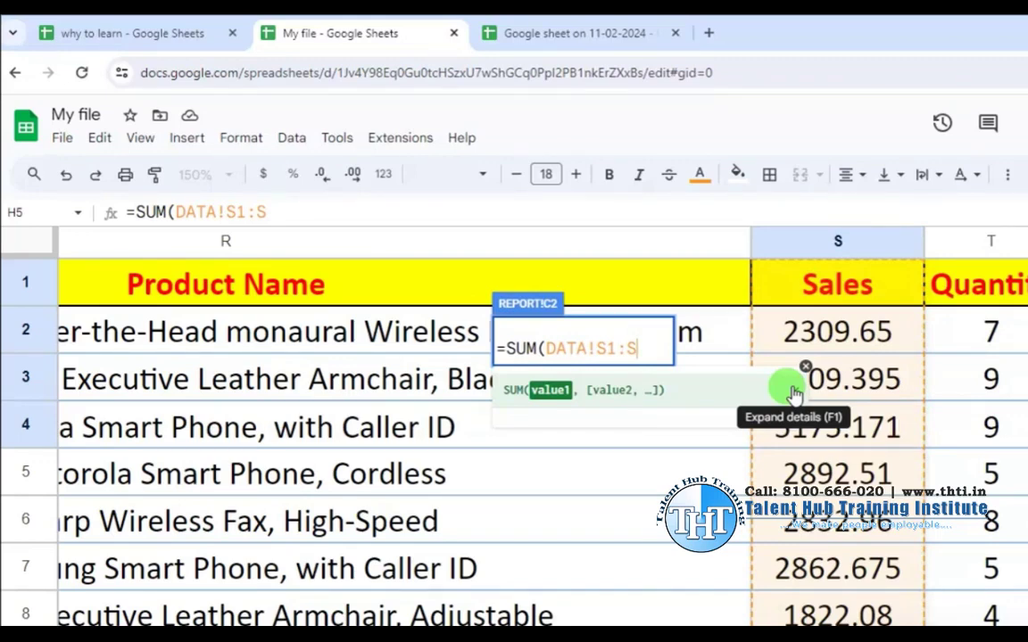
{"action": "type", "text": ")"}
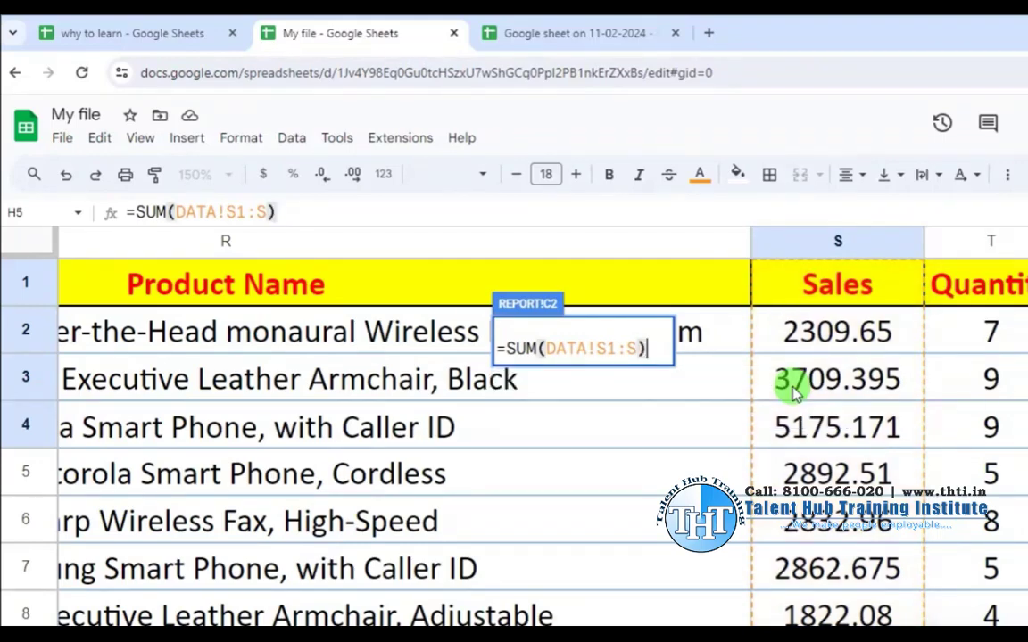
{"action": "key", "text": "Return"}
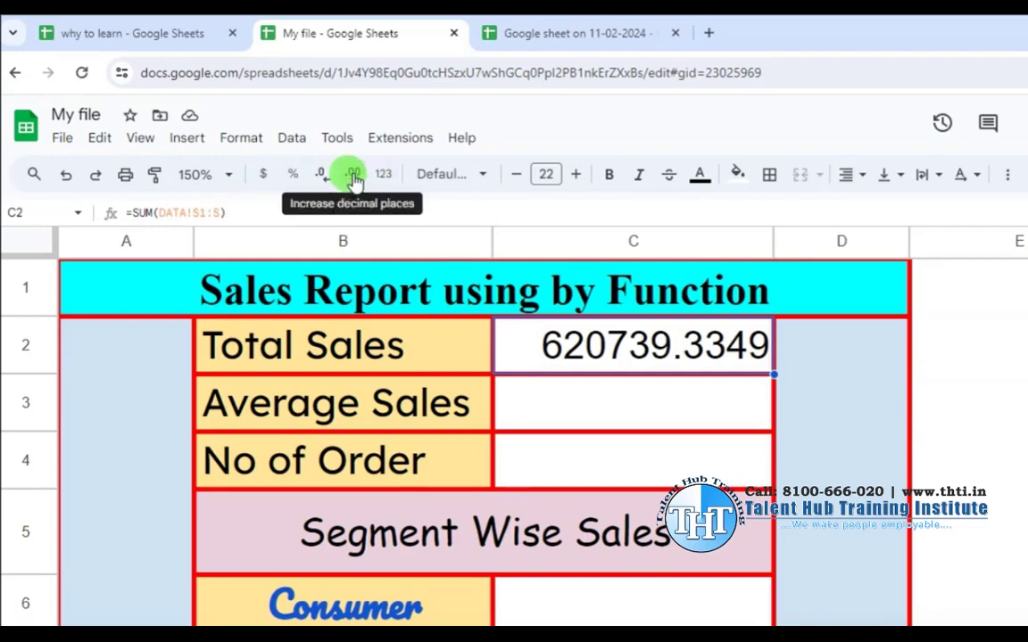
- Format Total Sales as dollar currency with no decimals, showing $620,739
{"action": "left_click", "coordinate": [325, 176]}
{"action": "left_click", "coordinate": [325, 176]}
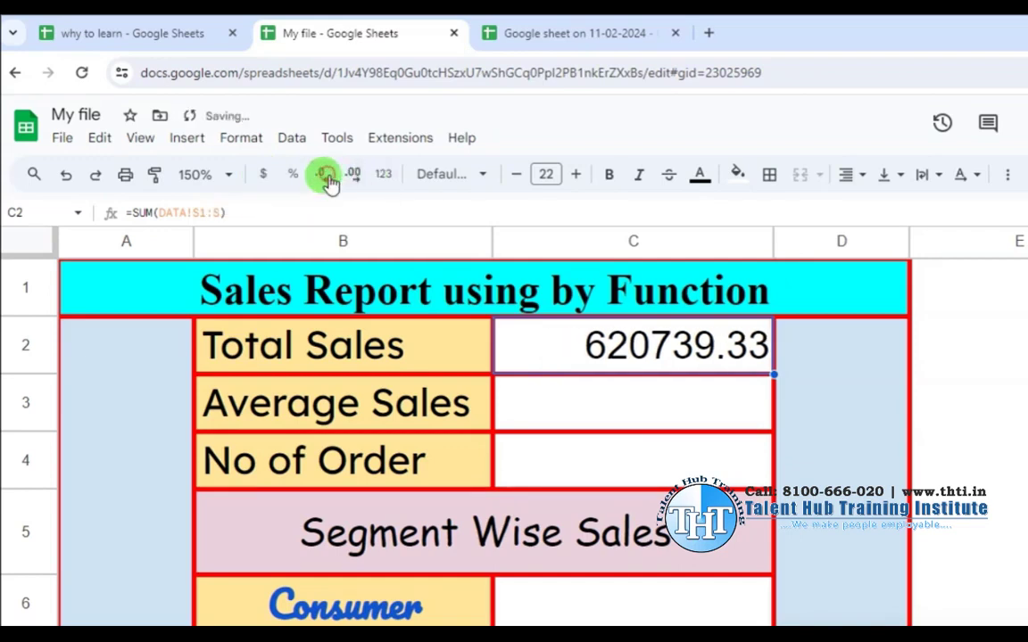
{"action": "left_click", "coordinate": [326, 177]}
{"action": "left_click", "coordinate": [326, 177]}
{"action": "left_click", "coordinate": [265, 175]}
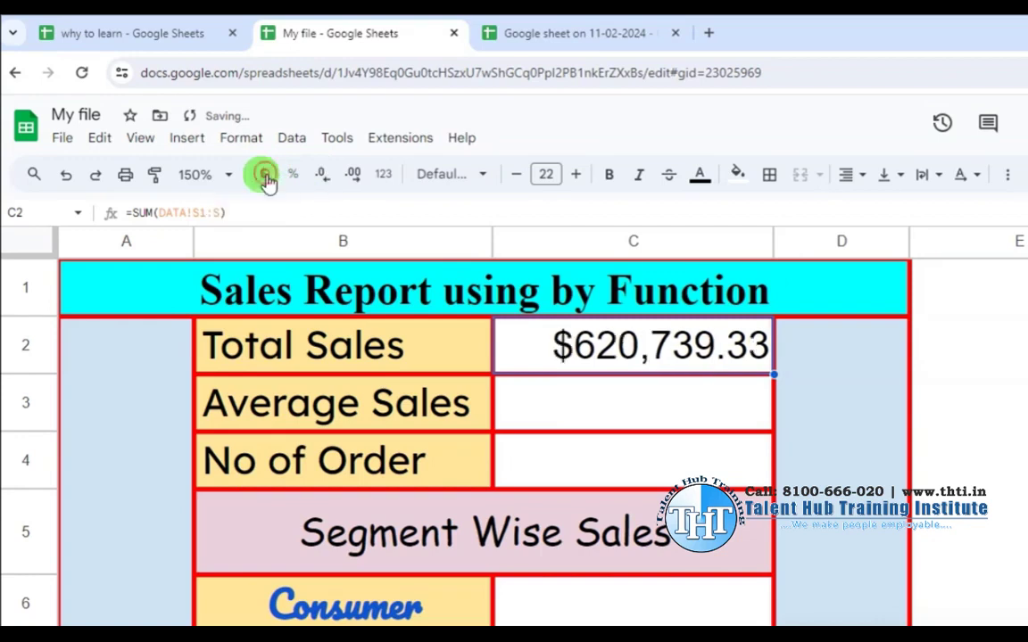
{"action": "left_click", "coordinate": [353, 178]}
{"action": "left_click", "coordinate": [351, 178]}
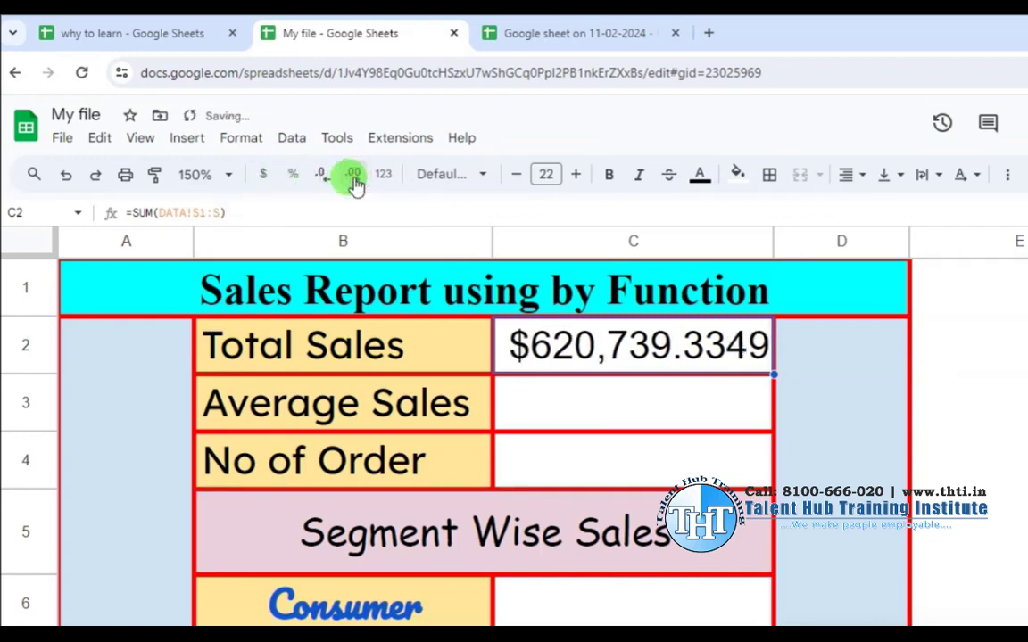
{"action": "left_click", "coordinate": [330, 181]}
{"action": "triple_click", "coordinate": [332, 183]}
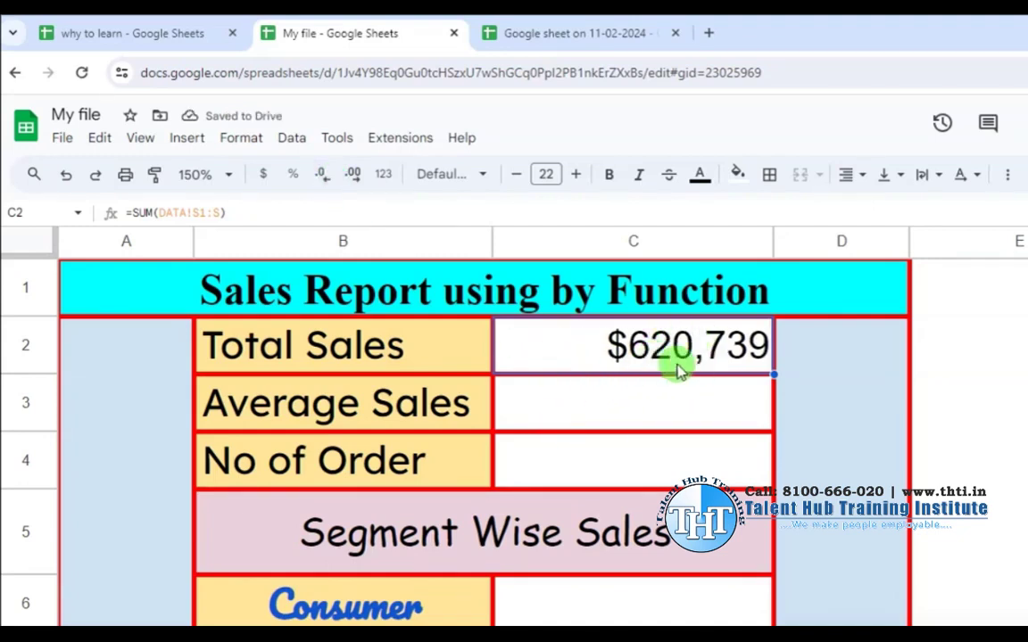
{"action": "left_click", "coordinate": [678, 370]}
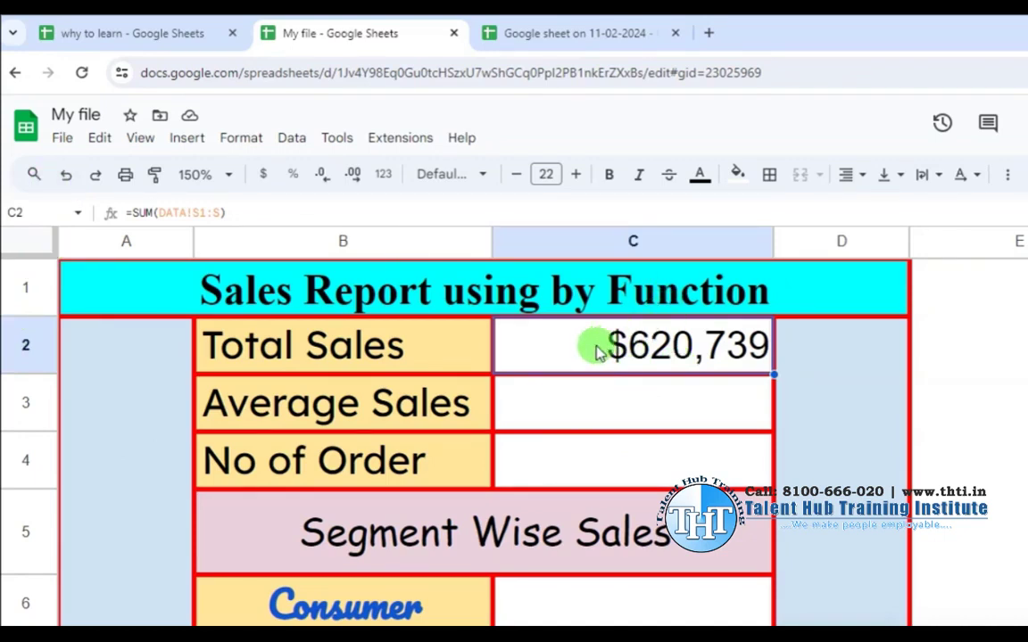
- Change the spreadsheet locale to India in Settings, then save and reload
{"action": "left_click", "coordinate": [61, 140]}
{"action": "left_click", "coordinate": [105, 624]}
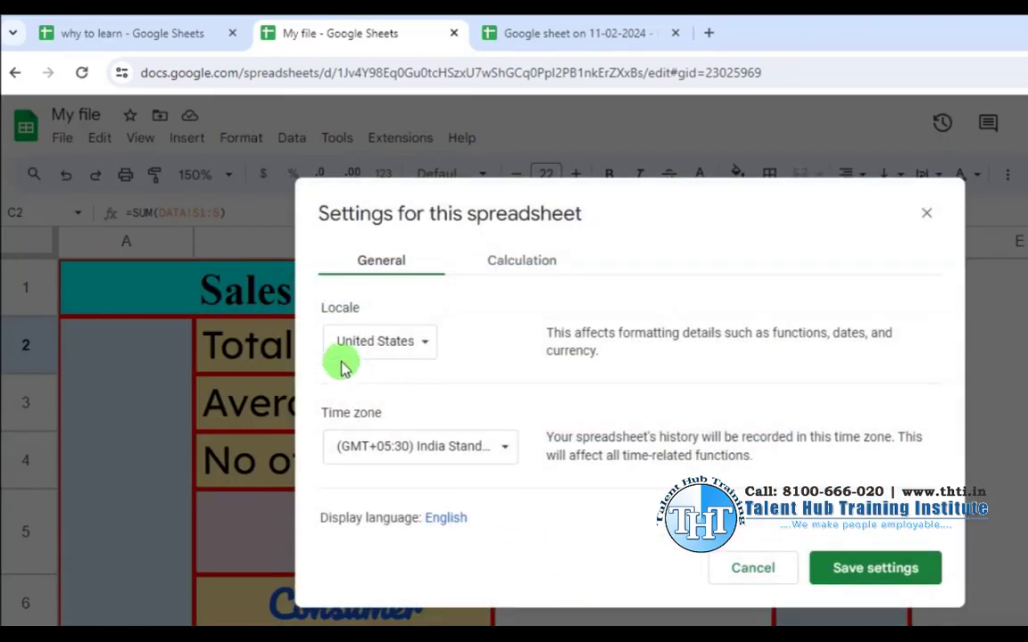
{"action": "left_click", "coordinate": [420, 348]}
{"action": "scroll", "coordinate": [427, 352], "scroll_direction": "up", "scroll_amount": 10}
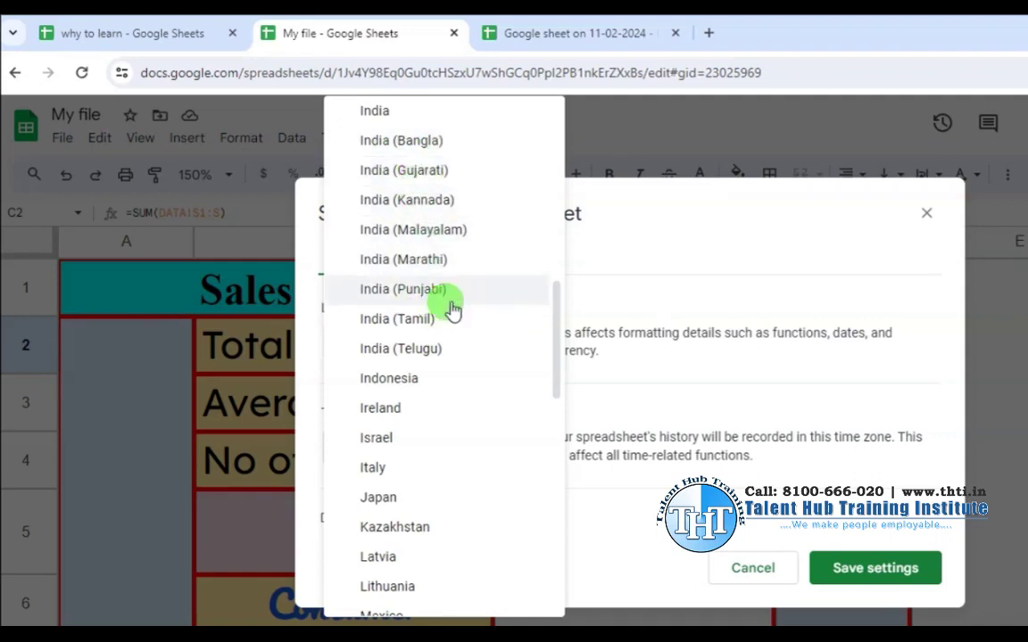
{"action": "left_click", "coordinate": [374, 115]}
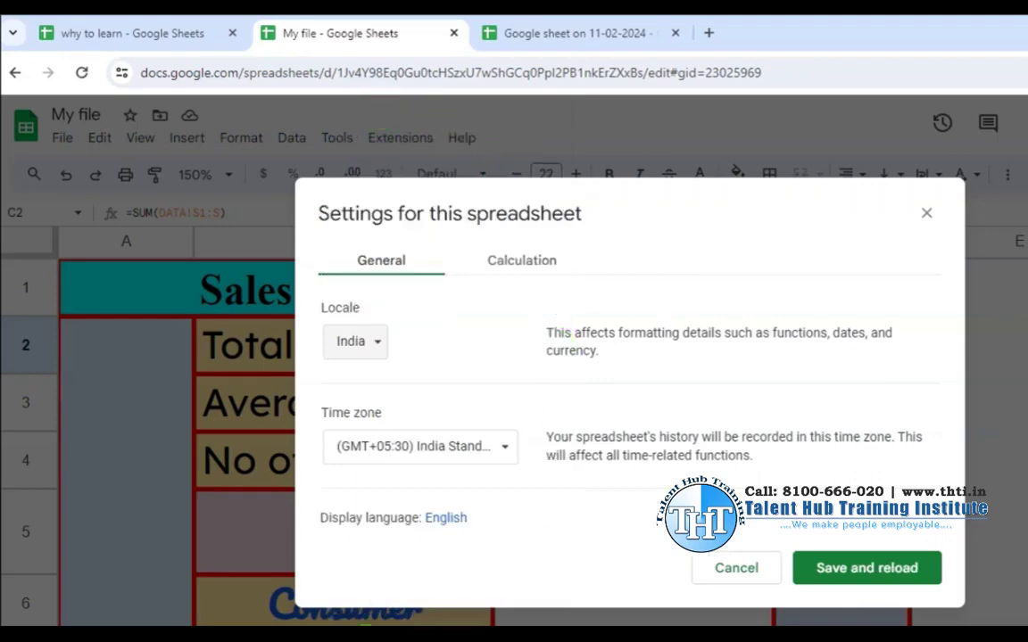
{"action": "left_click", "coordinate": [846, 571]}
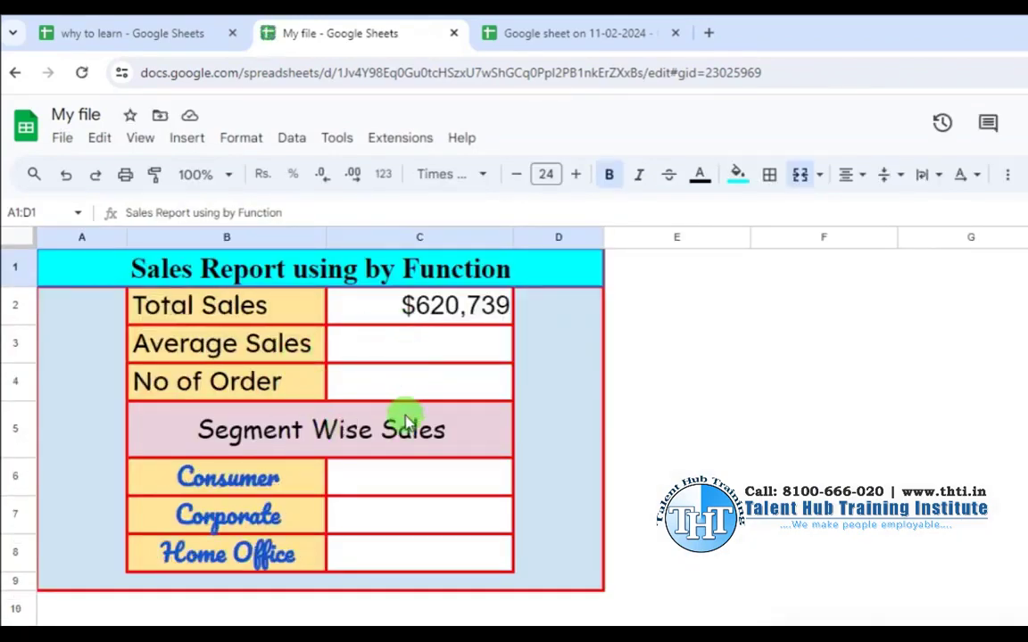
- Format Total Sales in rupees with no decimals, showing Rs620,739
{"action": "left_click", "coordinate": [378, 319]}
{"action": "left_click", "coordinate": [263, 175]}
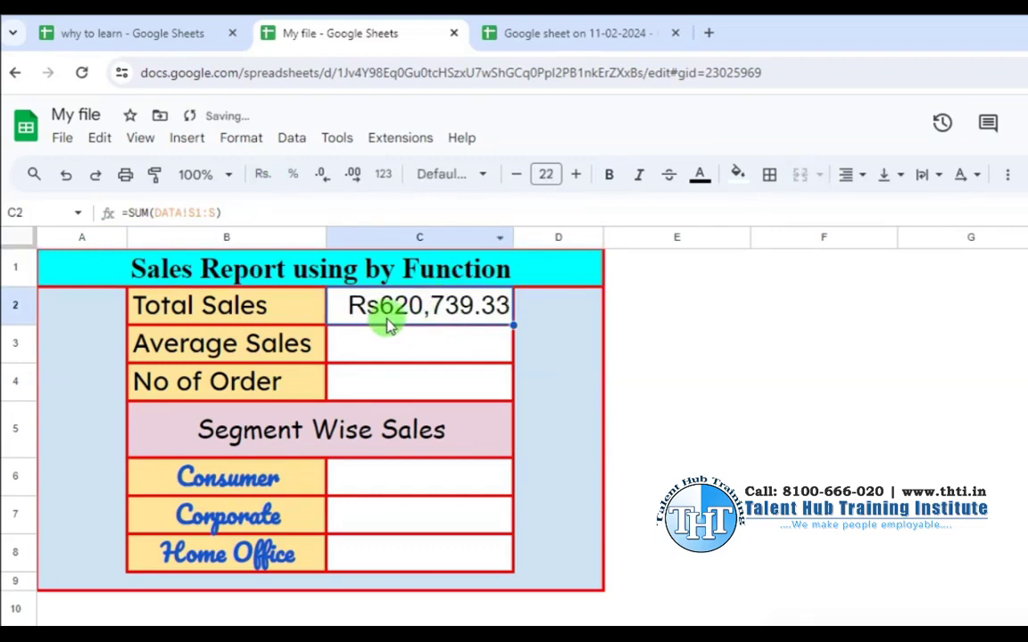
{"action": "left_click", "coordinate": [327, 178]}
{"action": "left_click", "coordinate": [327, 179]}
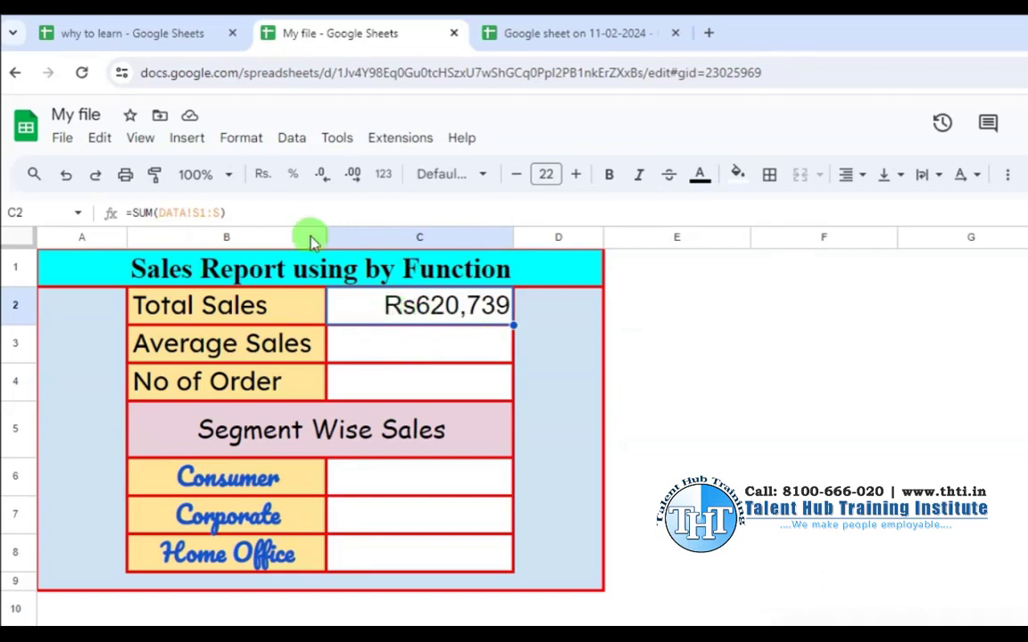
- Review the Format options without changes, then delete the Total Sales formula from C2
{"action": "left_click", "coordinate": [241, 138]}
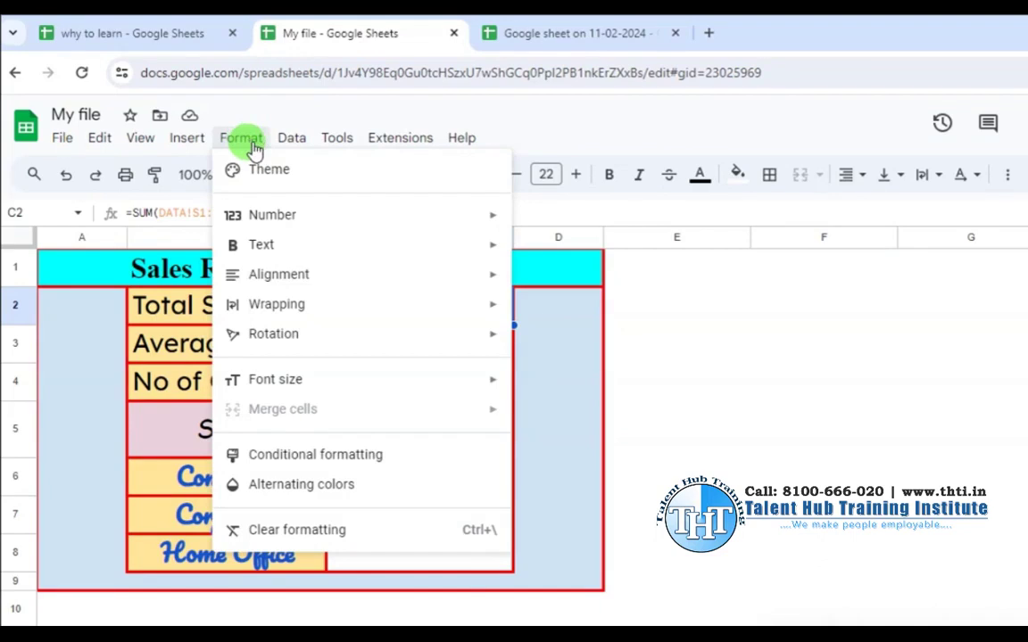
{"action": "mouse_move", "coordinate": [272, 215]}
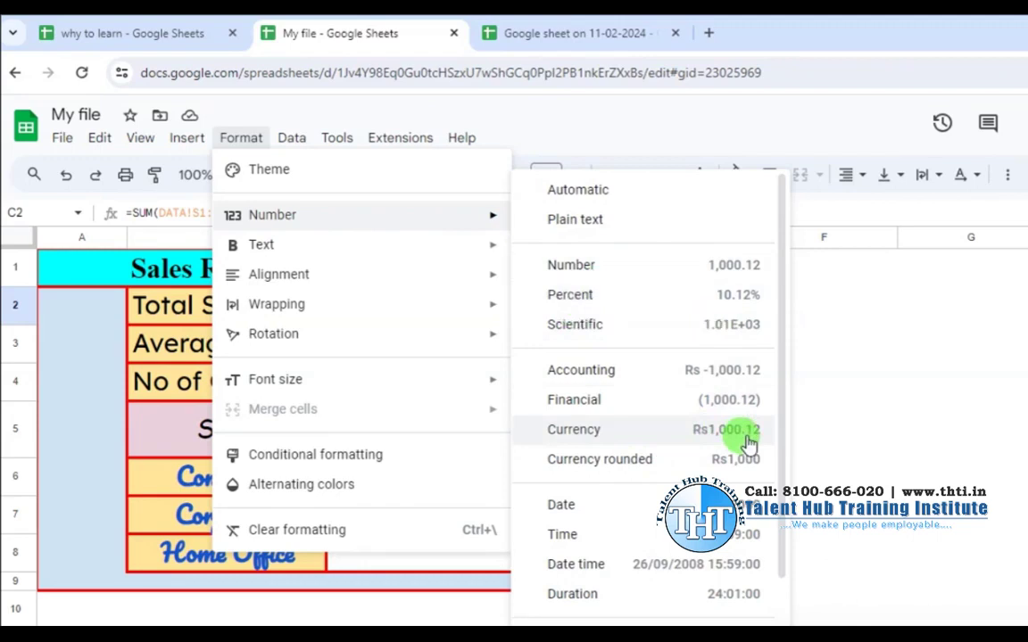
{"action": "left_click", "coordinate": [935, 376]}
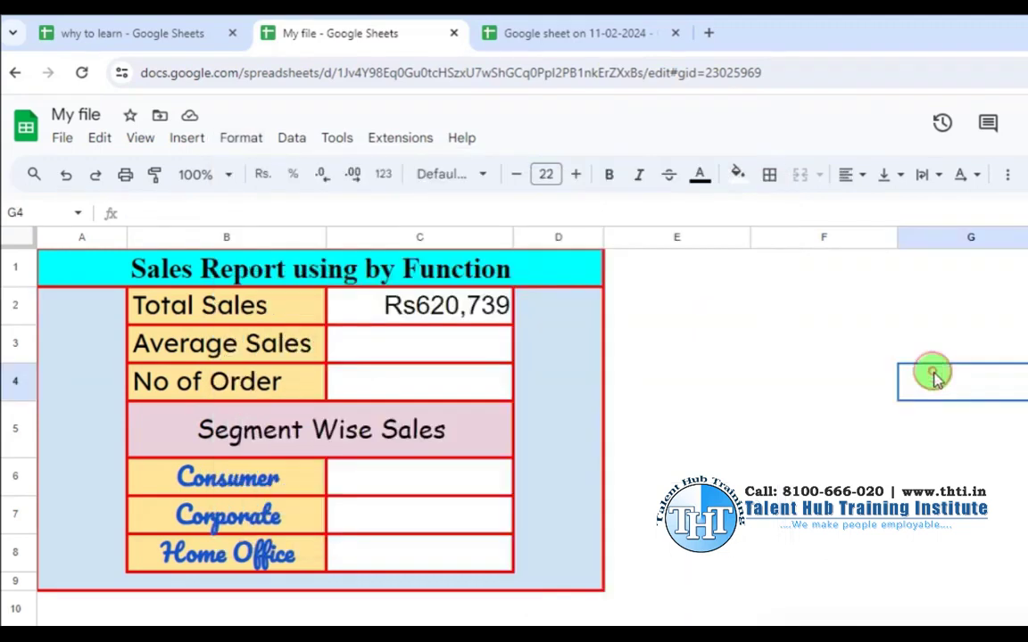
{"action": "left_click", "coordinate": [414, 309]}
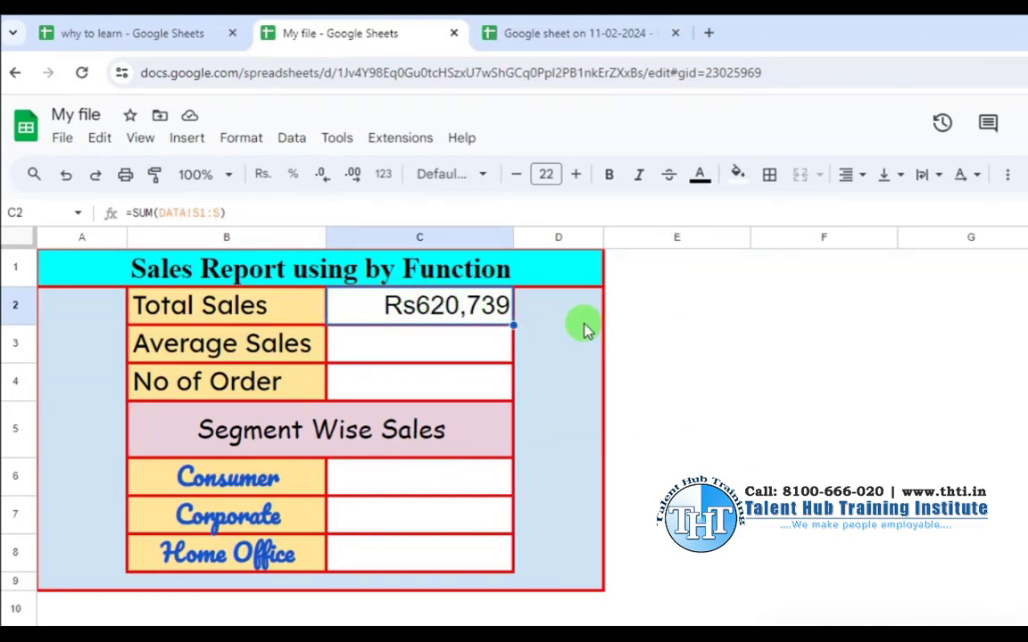
{"action": "key", "text": "Delete"}
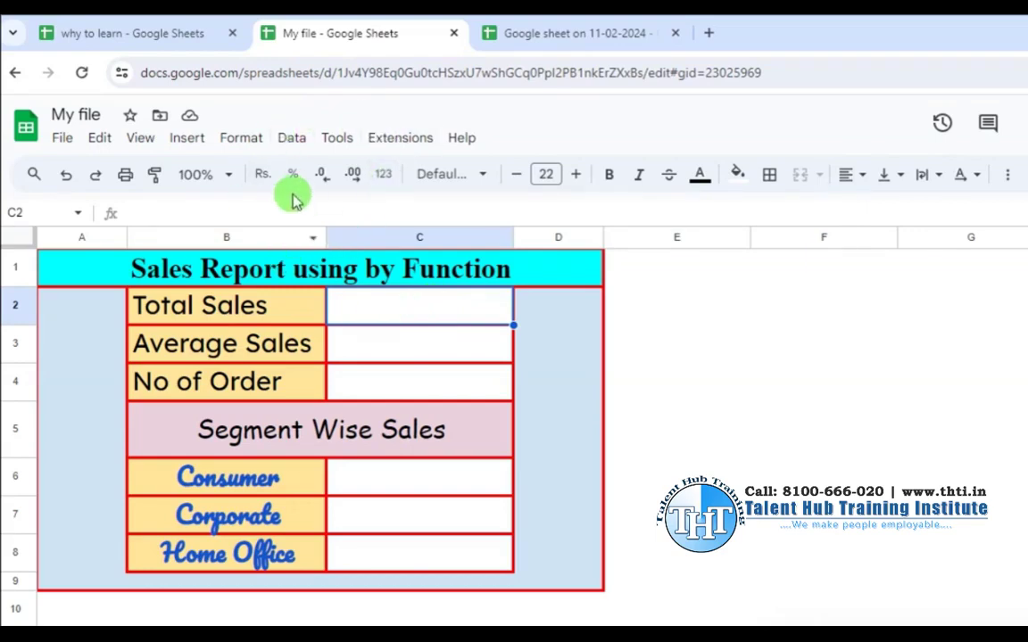
- Switch to the DATA sheet's Sales column with a Sales cell selected and the Data menu shown
{"action": "left_click", "coordinate": [426, 629]}
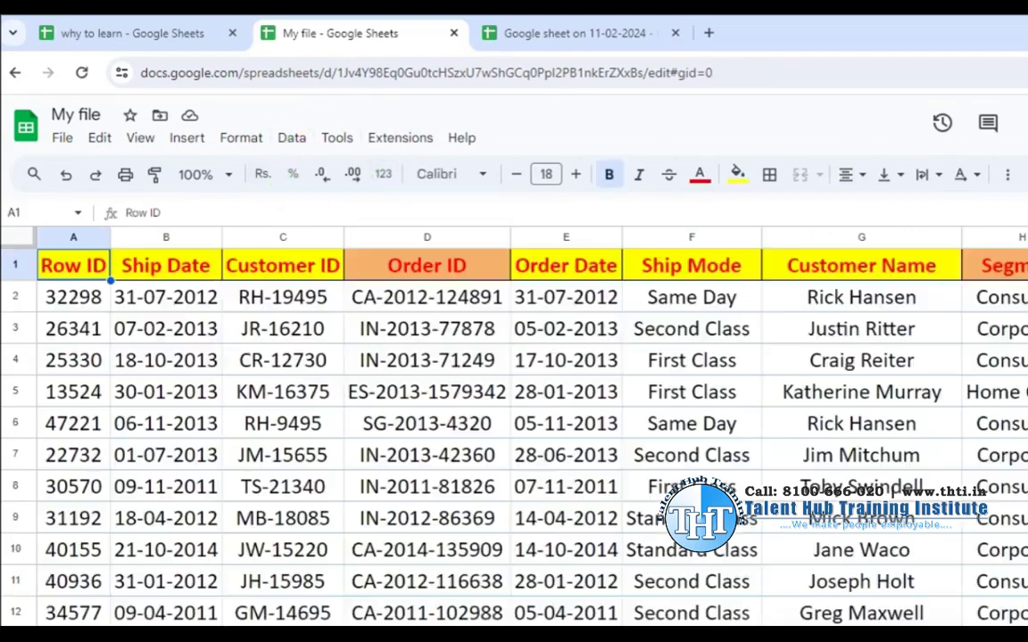
{"action": "scroll", "coordinate": [514, 428], "scroll_direction": "right", "scroll_amount": 5}
{"action": "scroll", "coordinate": [514, 428], "scroll_direction": "right", "scroll_amount": 5}
{"action": "scroll", "coordinate": [514, 428], "scroll_direction": "right", "scroll_amount": 2}
{"action": "scroll", "coordinate": [514, 429], "scroll_direction": "right", "scroll_amount": 4}
{"action": "scroll", "coordinate": [892, 513], "scroll_direction": "right", "scroll_amount": 1}
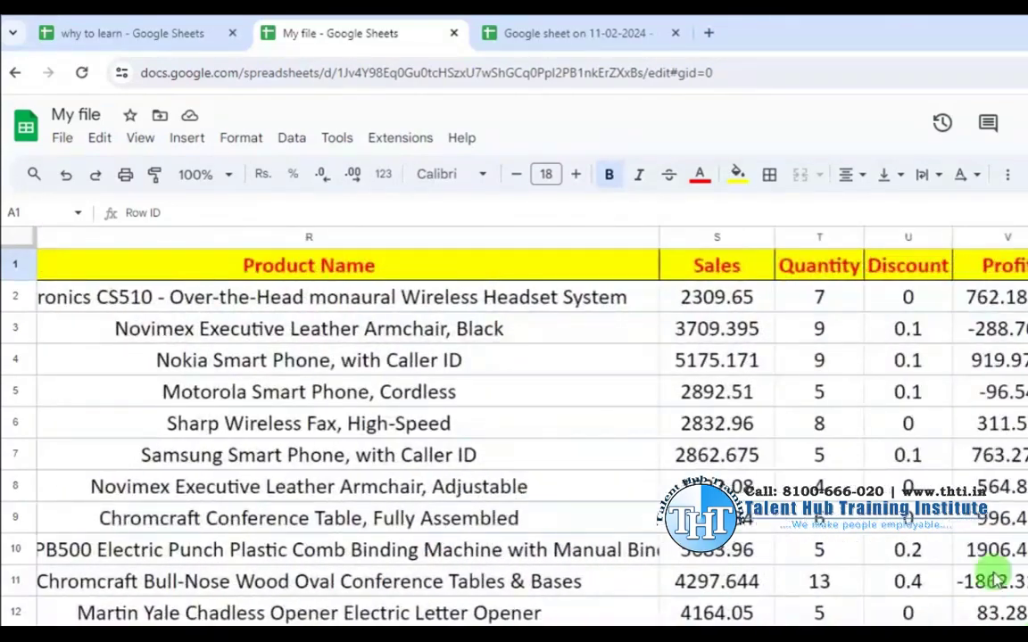
{"action": "left_click", "coordinate": [714, 392]}
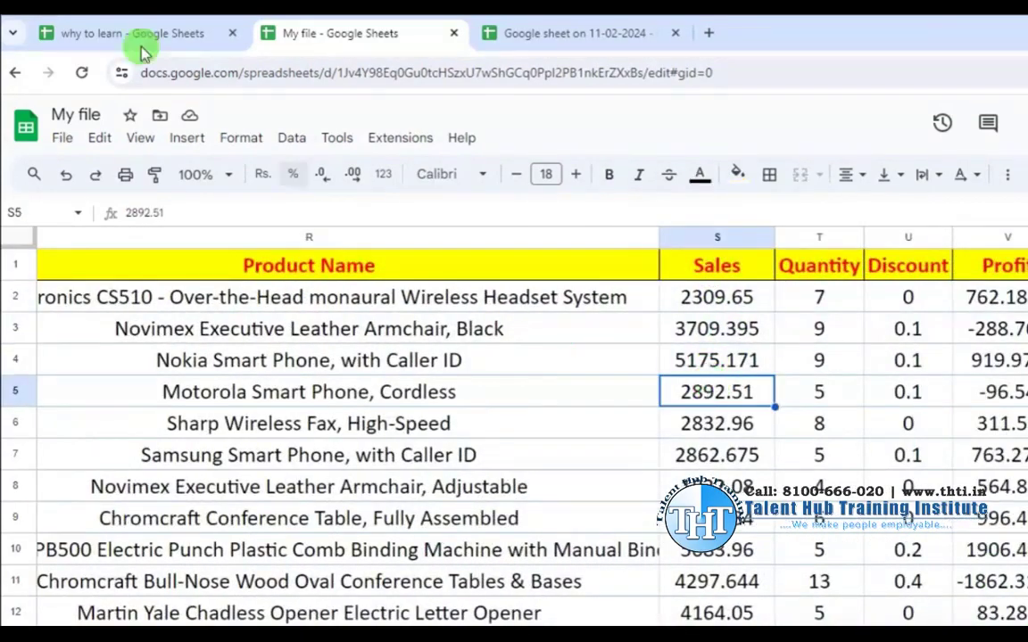
{"action": "left_click", "coordinate": [293, 139]}
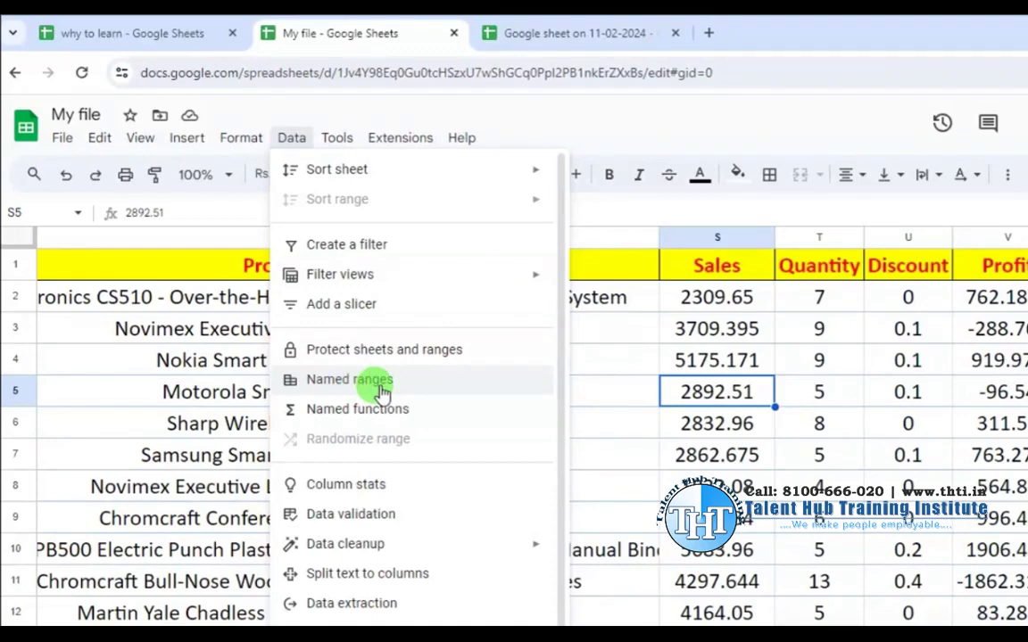
- Add a new named range called Sales, initially covering cells S1:S5
{"action": "left_click", "coordinate": [382, 393]}
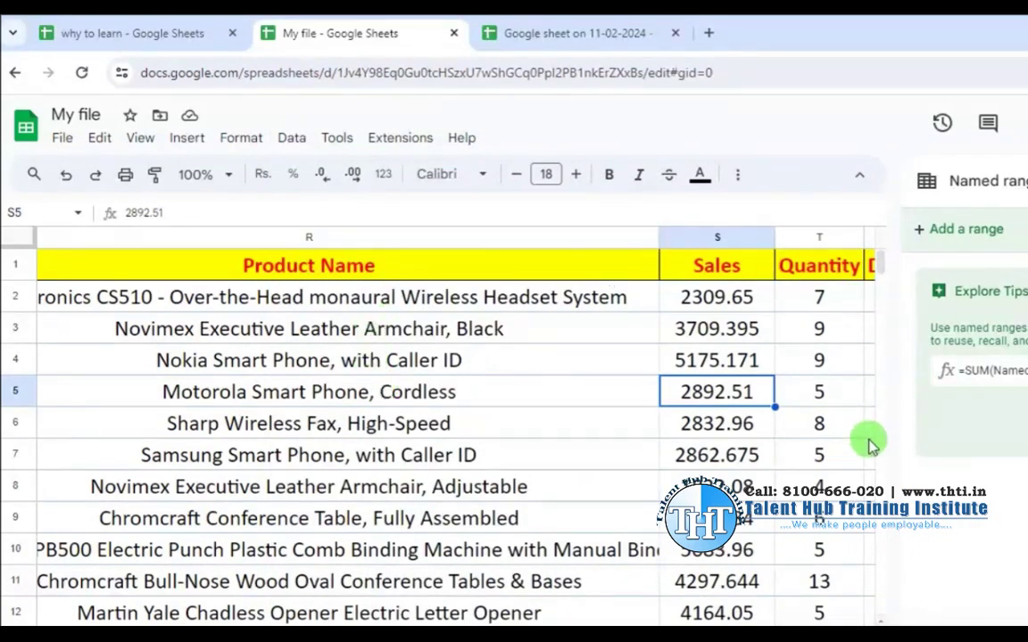
{"action": "left_click", "coordinate": [923, 232]}
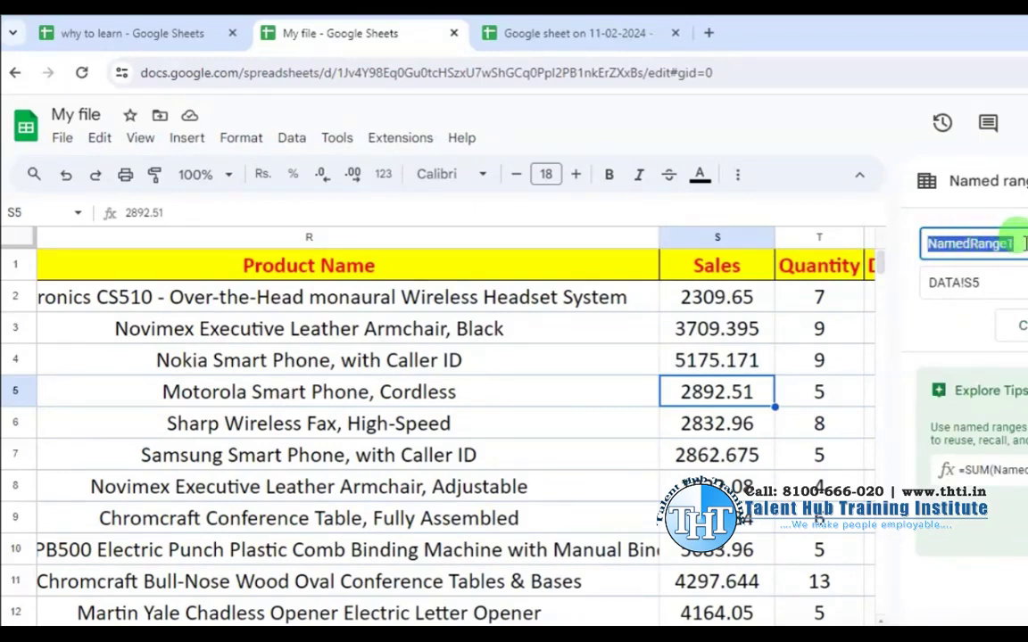
{"action": "type", "text": "Sales"}
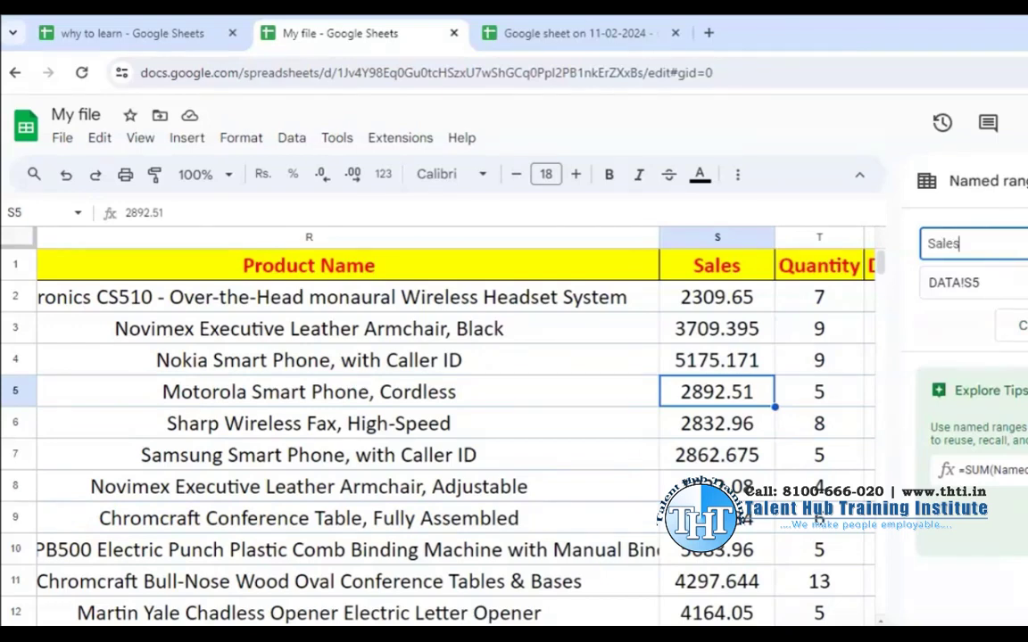
{"action": "left_click", "coordinate": [1023, 283]}
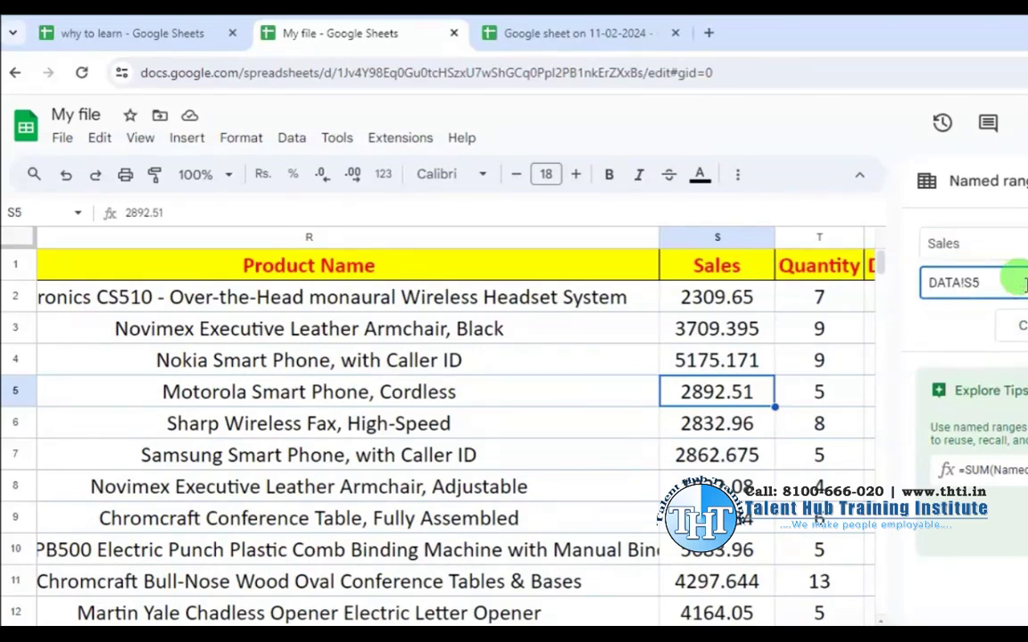
{"action": "left_click_drag", "start_coordinate": [714, 267], "coordinate": [721, 385]}
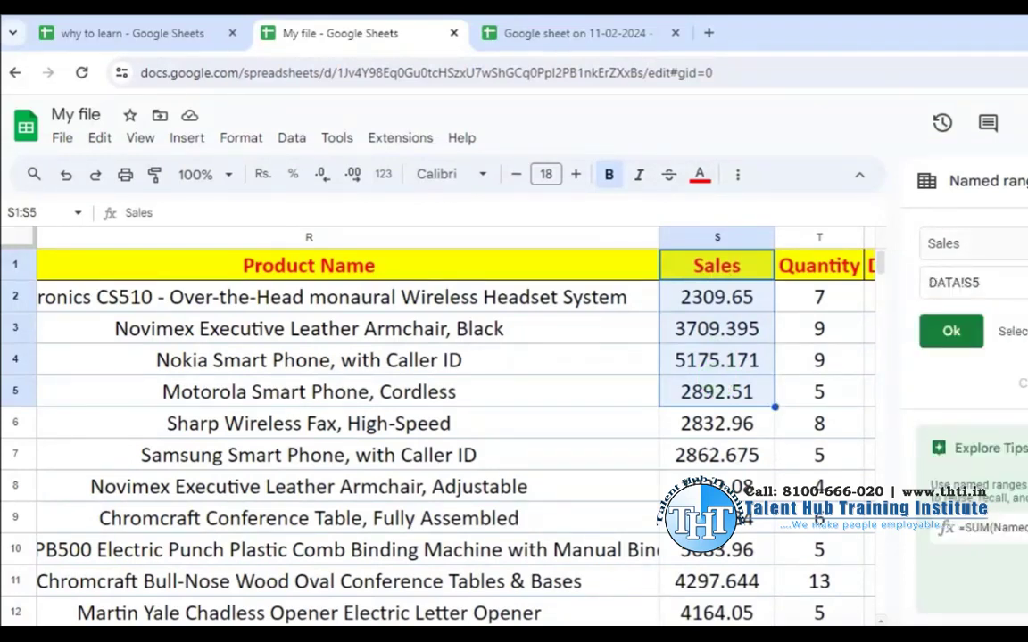
{"action": "left_click", "coordinate": [953, 282]}
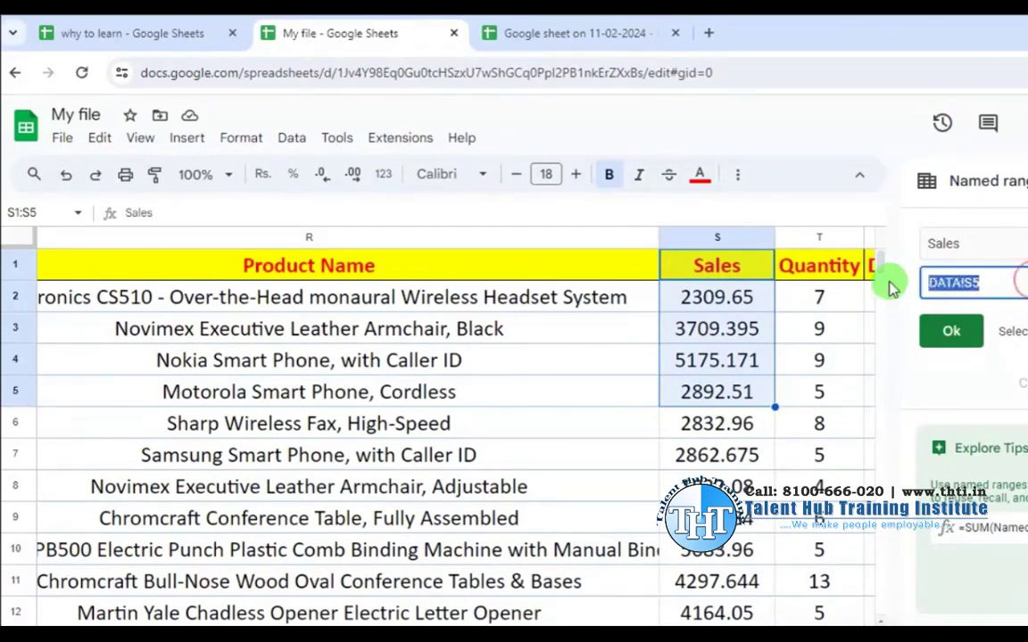
{"action": "mouse_move", "coordinate": [723, 265]}
{"action": "left_mouse_down"}
{"action": "mouse_move", "coordinate": [718, 388]}
{"action": "mouse_move", "coordinate": [696, 425]}
{"action": "left_mouse_up"}
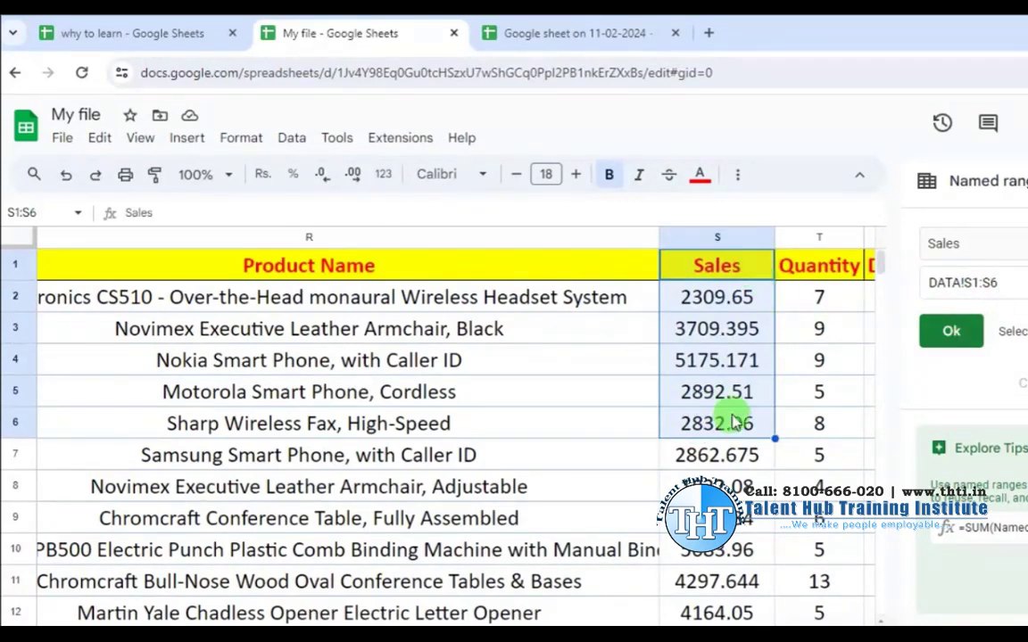
- Extend the Sales range to the whole column DATA!S1:S and save it
{"action": "left_click", "coordinate": [1018, 282]}
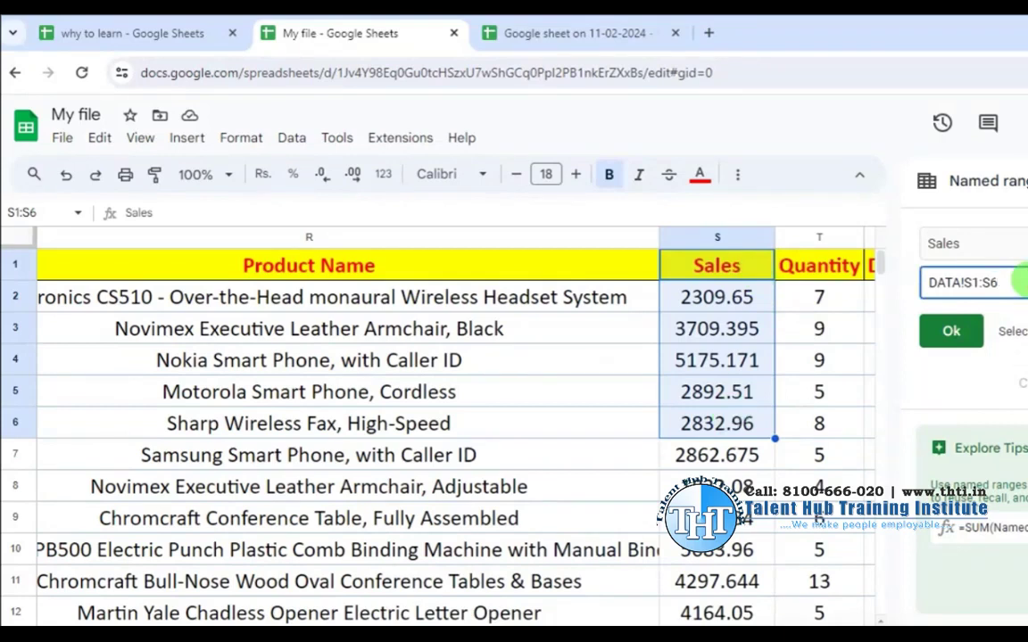
{"action": "key", "text": "BackSpace"}
{"action": "type", "text": "6"}
{"action": "left_click", "coordinate": [953, 346]}
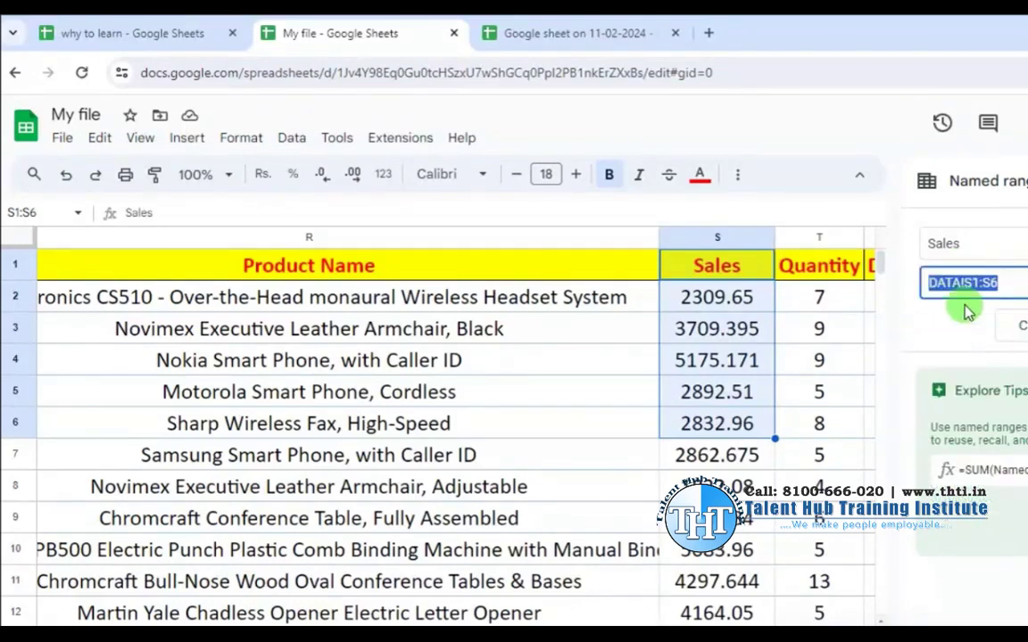
{"action": "left_click", "coordinate": [1016, 283]}
{"action": "key", "text": "BackSpace"}
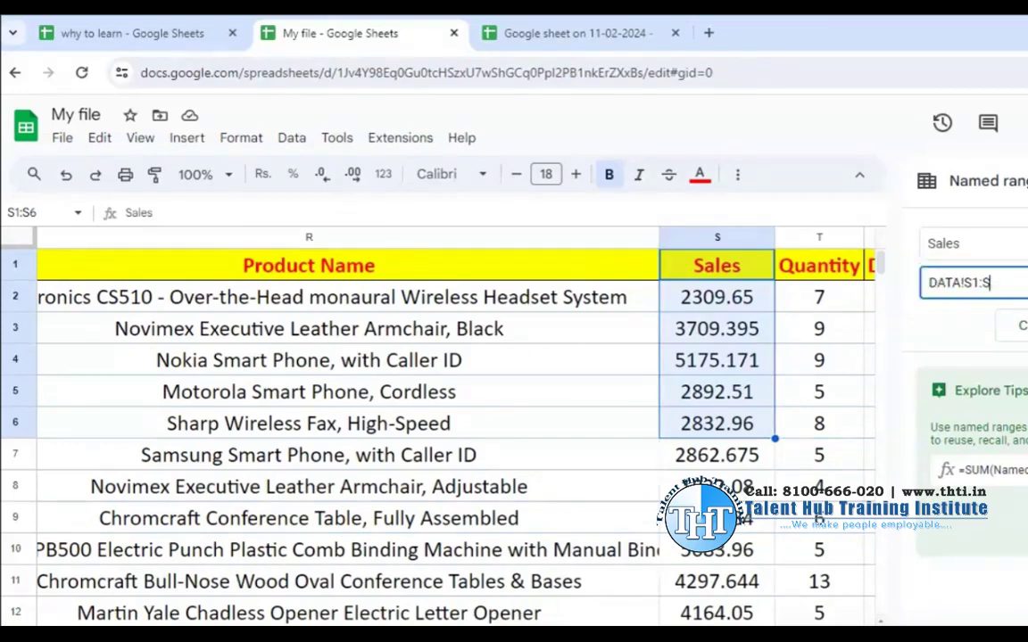
{"action": "key", "text": "Return"}
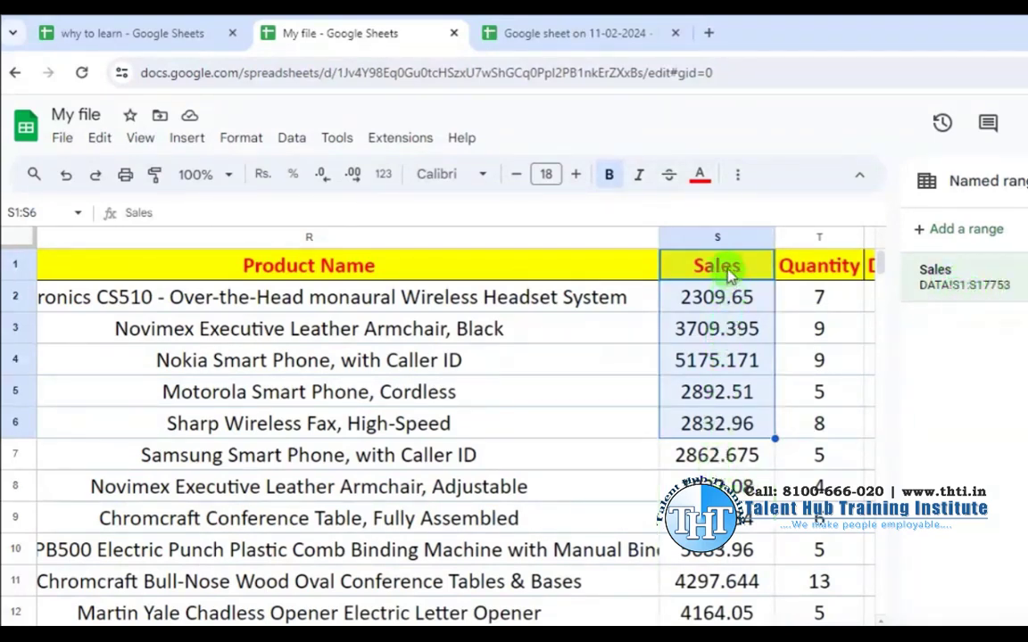
{"action": "left_click", "coordinate": [725, 335]}
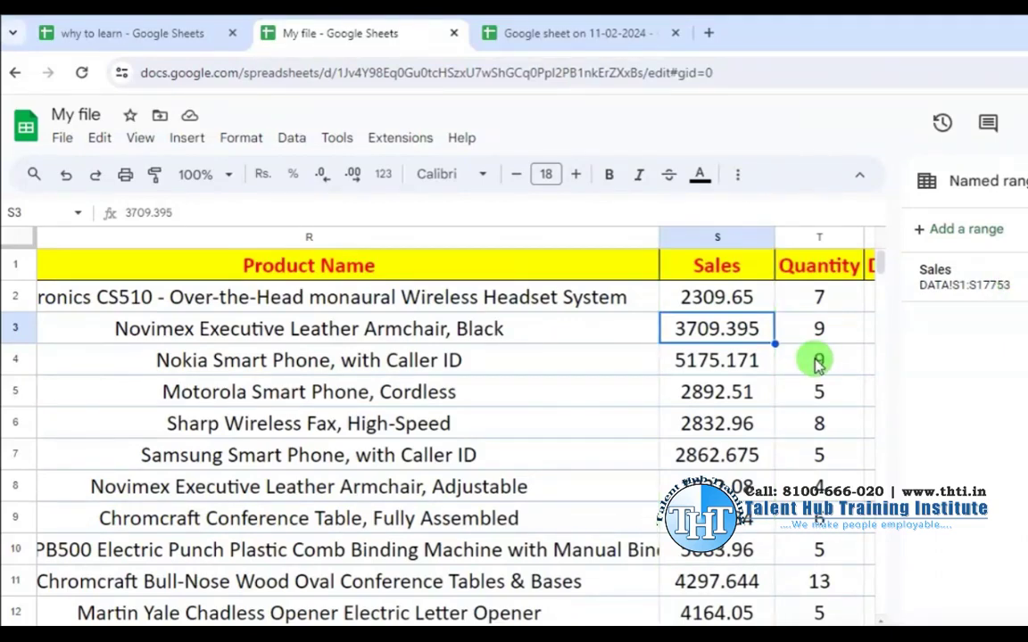
{"action": "key", "text": "ctrl+Down"}
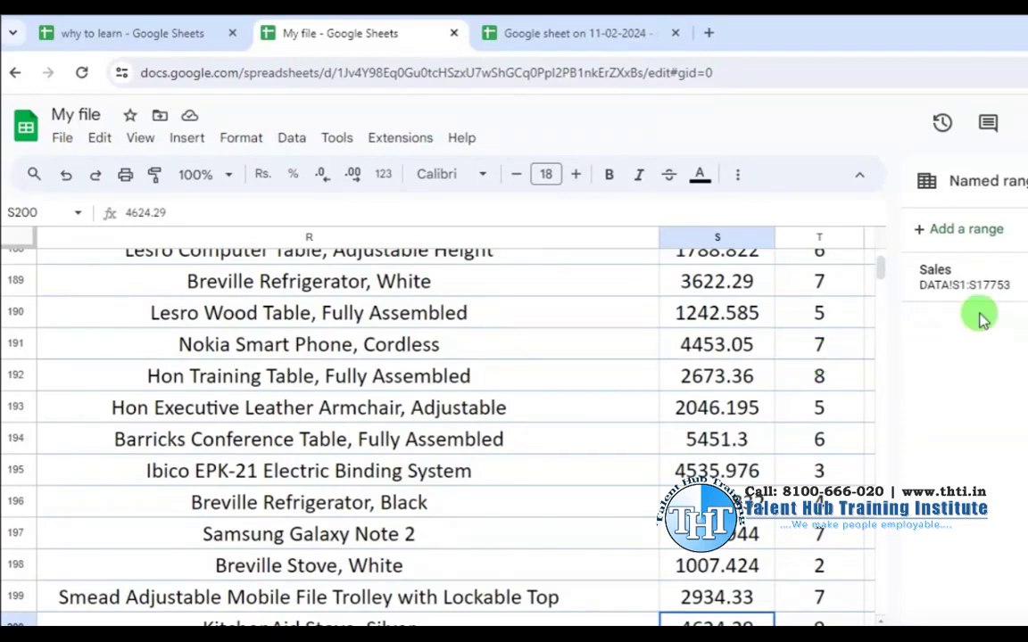
{"action": "key", "text": "Down"}
{"action": "key", "text": "Down"}
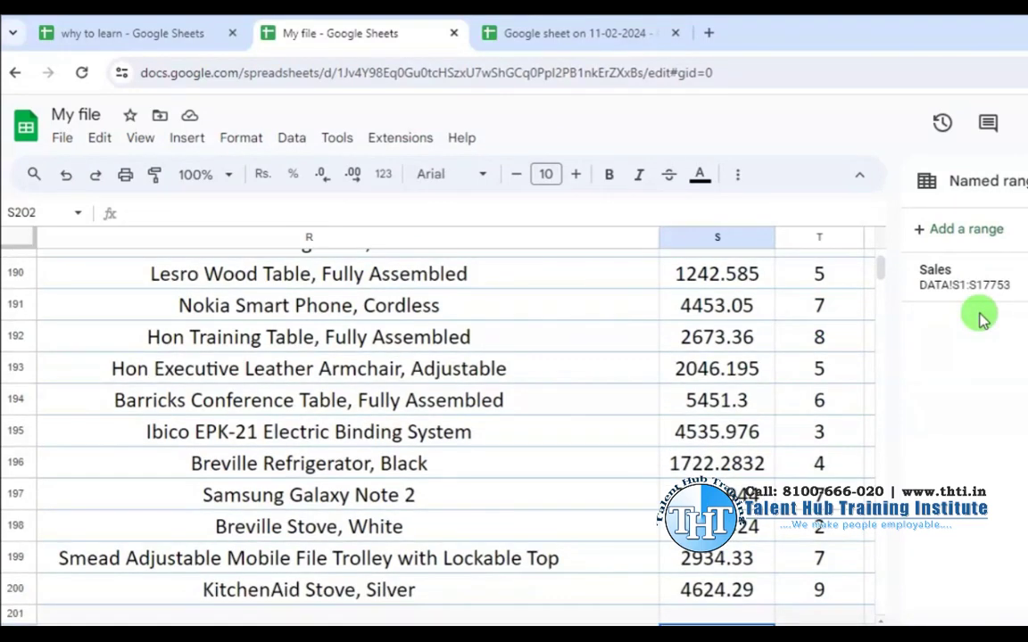
{"action": "key", "text": "ctrl+Down"}
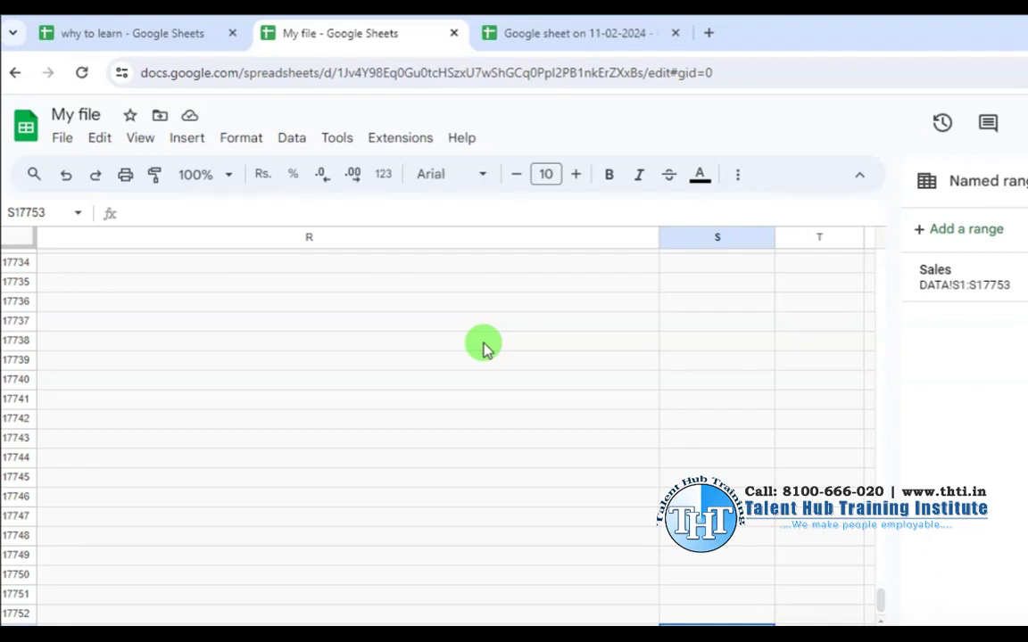
{"action": "key", "text": "ctrl+Up"}
{"action": "key", "text": "Down"}
{"action": "key", "text": "Up"}
{"action": "key", "text": "ctrl+Up"}
{"action": "key", "text": "Down"}
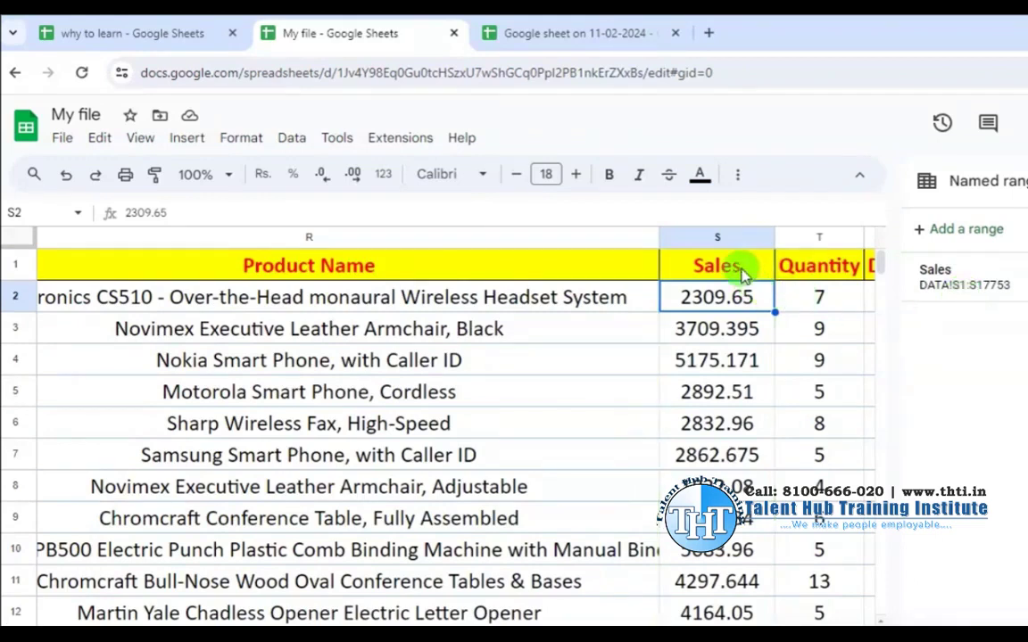
{"action": "left_click_drag", "start_coordinate": [739, 268], "coordinate": [730, 393]}
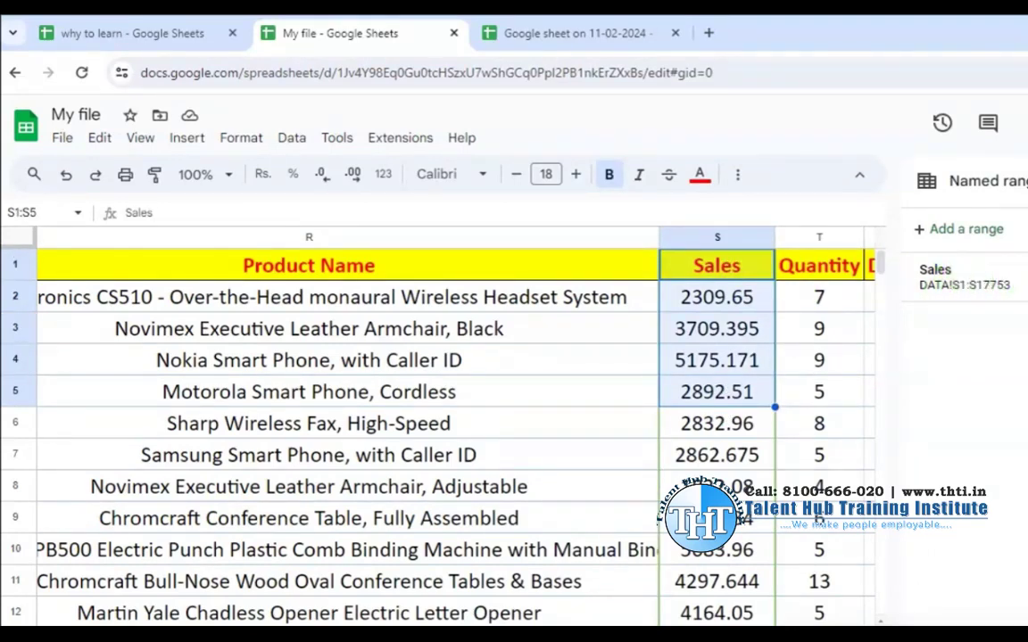
{"action": "left_click", "coordinate": [959, 277]}
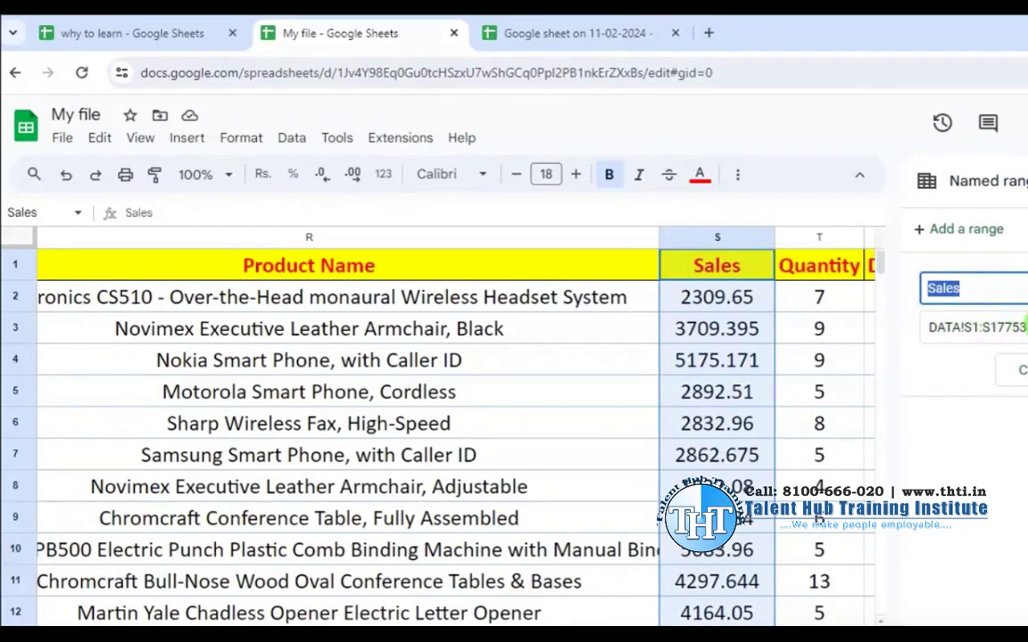
{"action": "key", "text": "Return"}
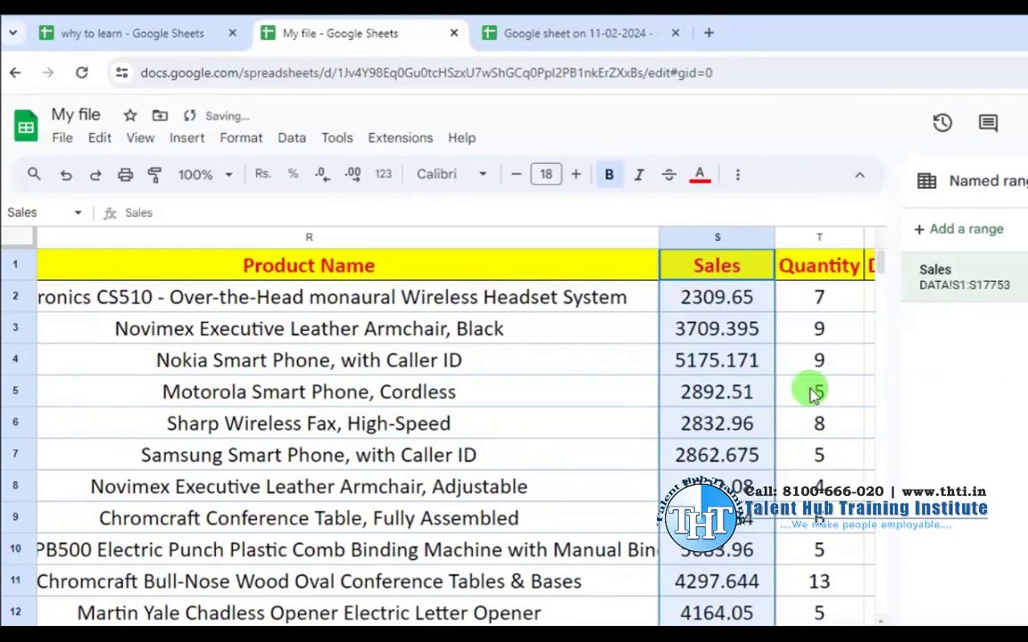
{"action": "left_click", "coordinate": [575, 398]}
- Switch to the Sales Report sheet and zoom the view to 150%
{"action": "key", "text": "ctrl+shift+Page_Down"}
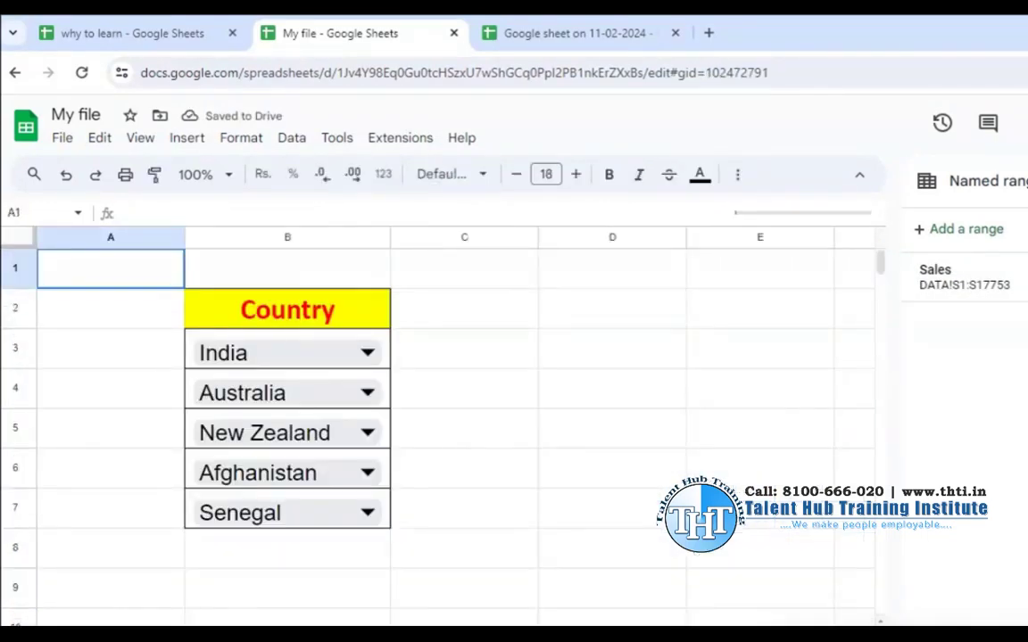
{"action": "key", "text": "ctrl+shift+Page_Down"}
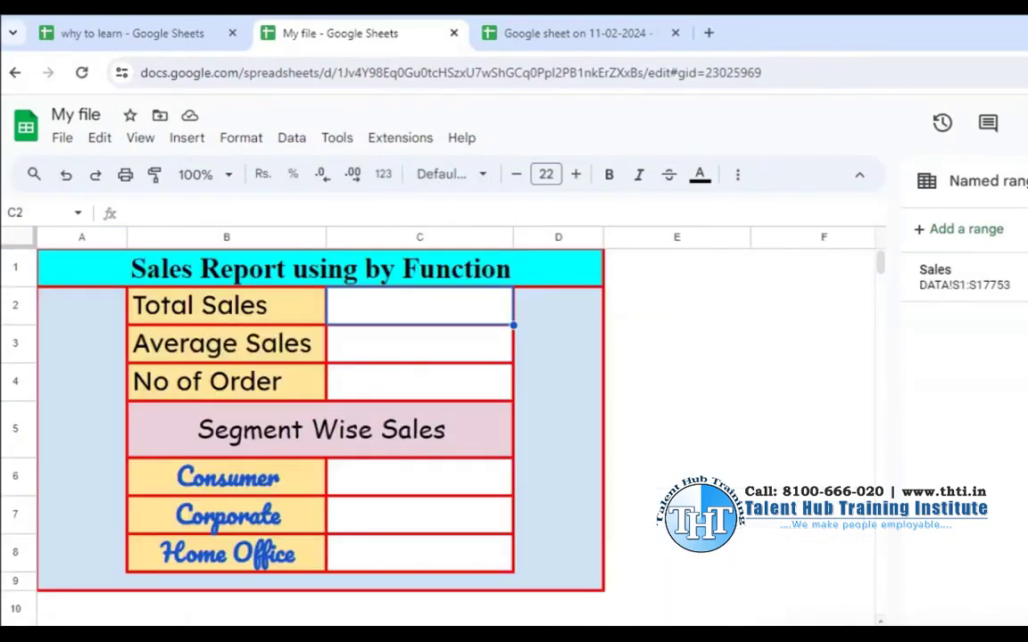
{"action": "left_click", "coordinate": [393, 312]}
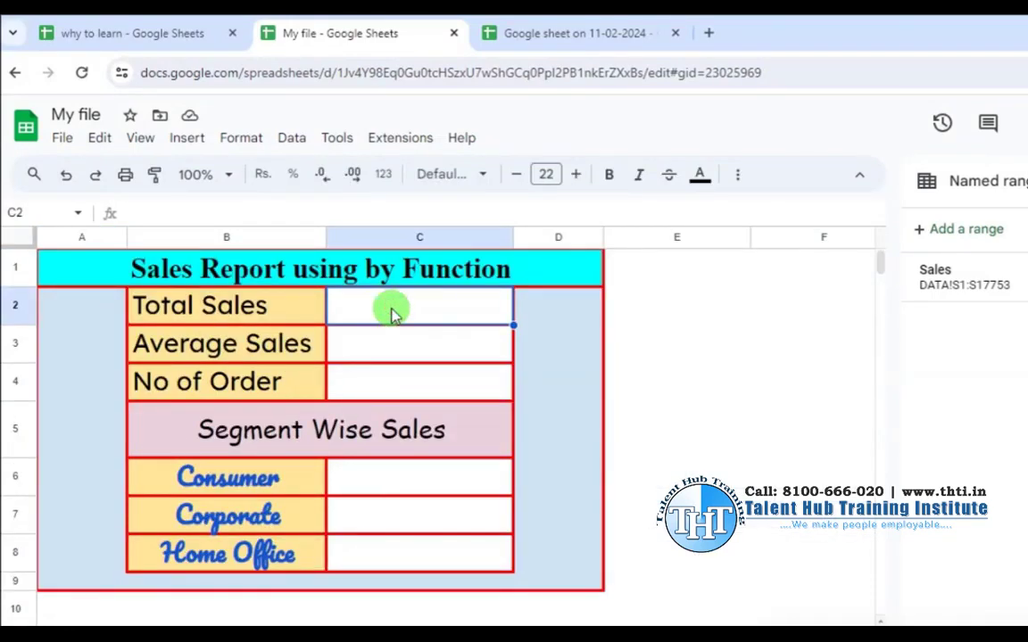
{"action": "type", "text": "=s"}
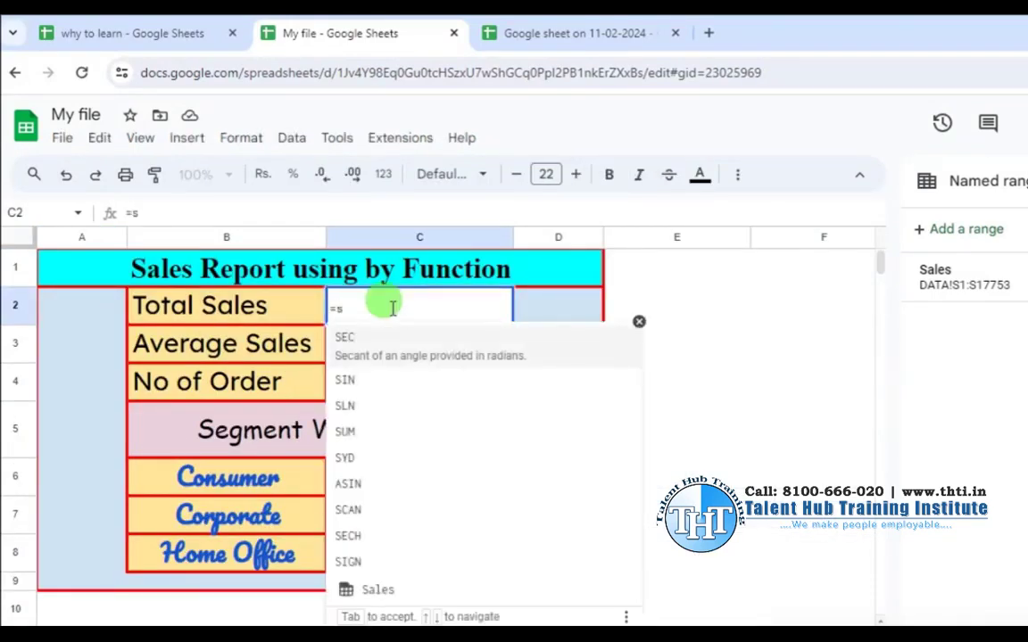
{"action": "type", "text": "um"}
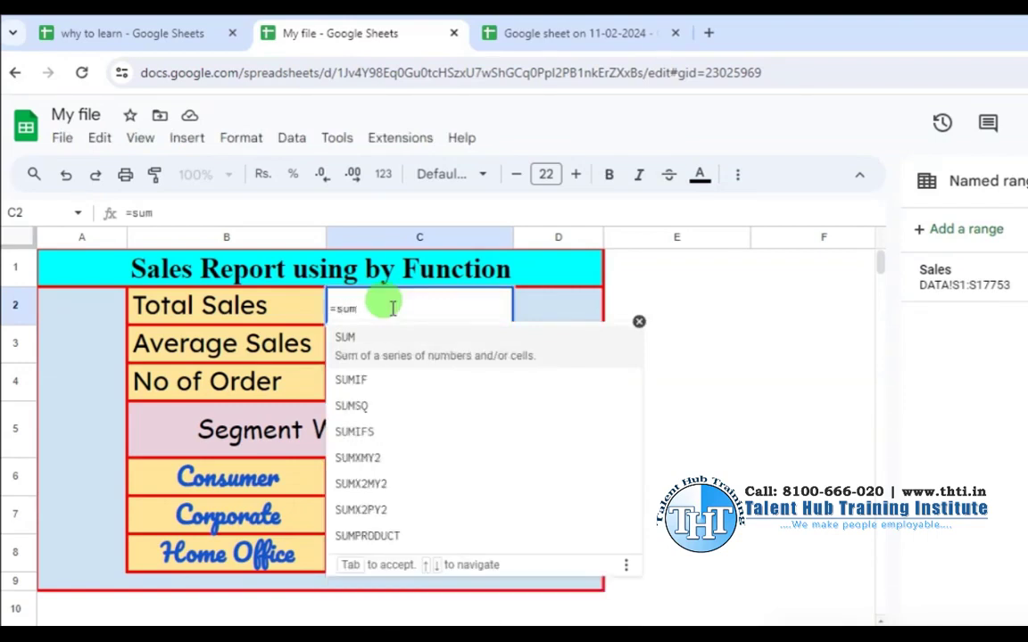
{"action": "key", "text": "Escape"}
{"action": "key", "text": "Escape"}
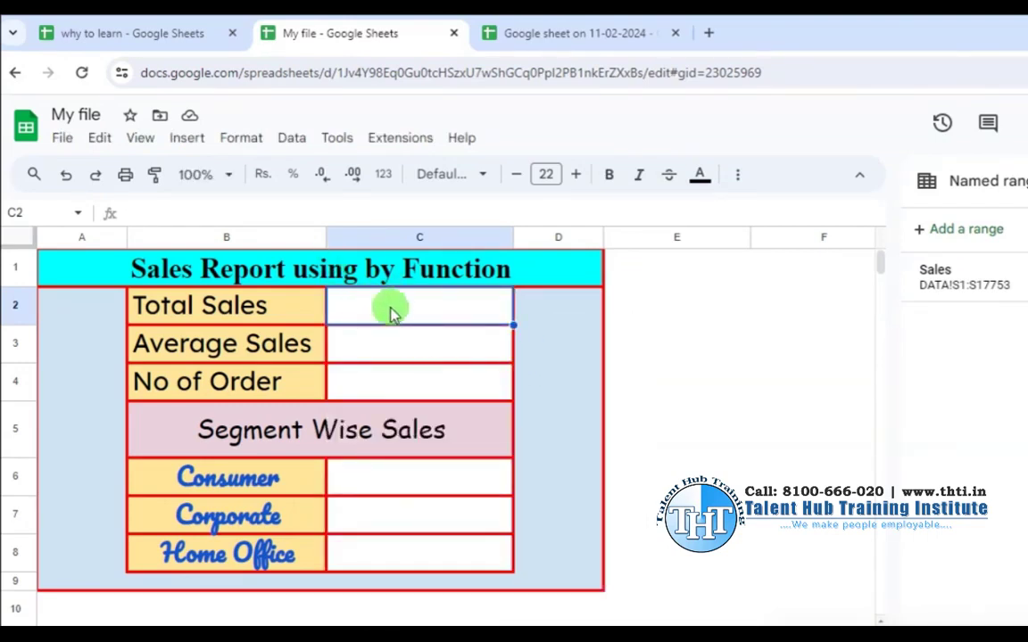
{"action": "left_click", "coordinate": [228, 174]}
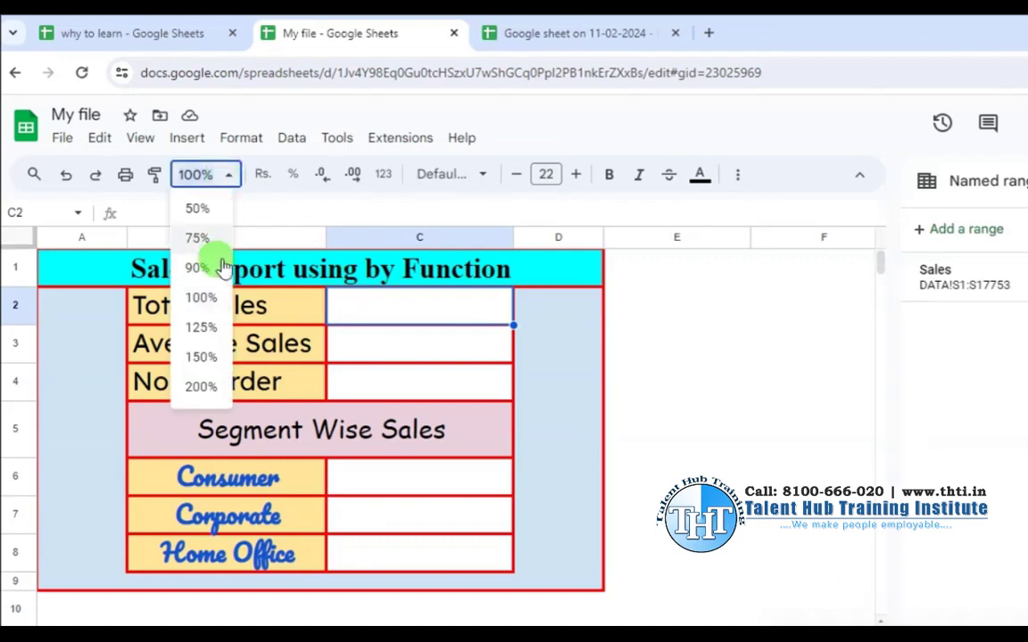
{"action": "left_click", "coordinate": [200, 357]}
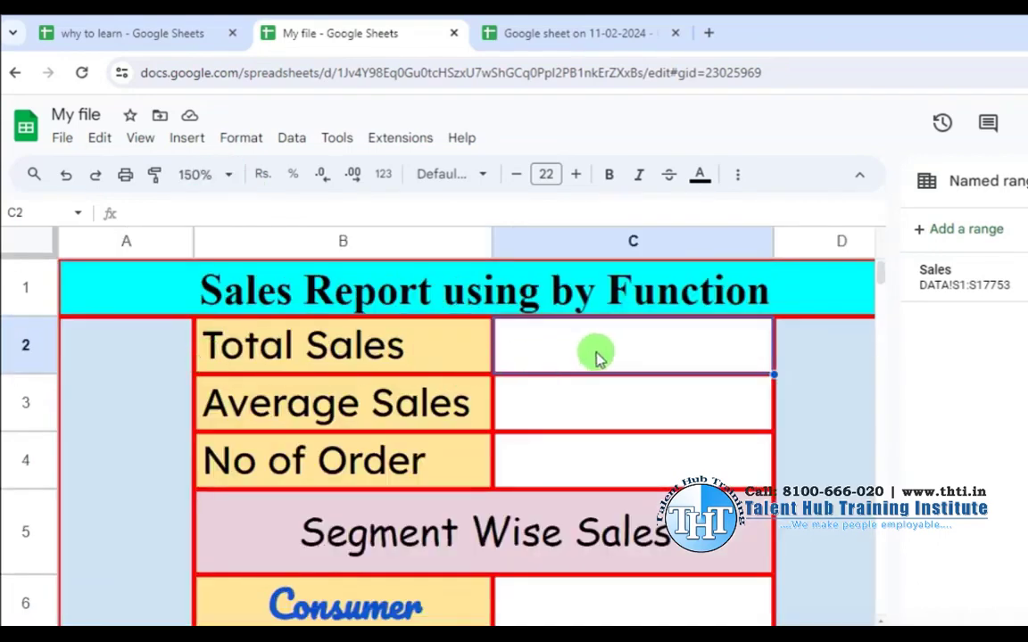
- Enter =SUM(Sales) in C2 so Total Sales shows Rs620,739
{"action": "type", "text": "=sum"}
{"action": "key", "text": "Tab"}
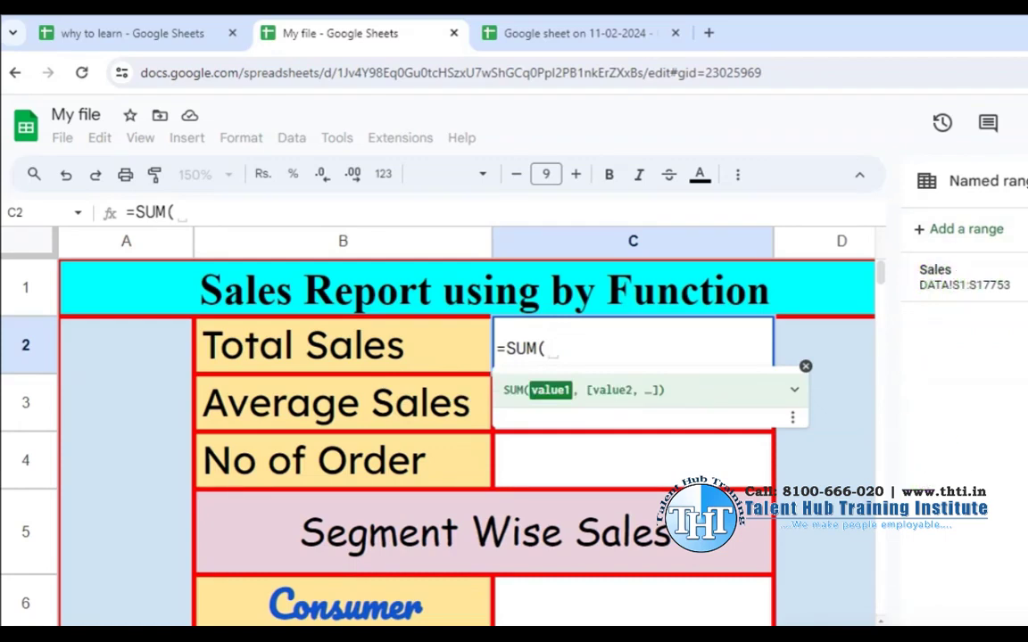
{"action": "left_click", "coordinate": [1025, 181]}
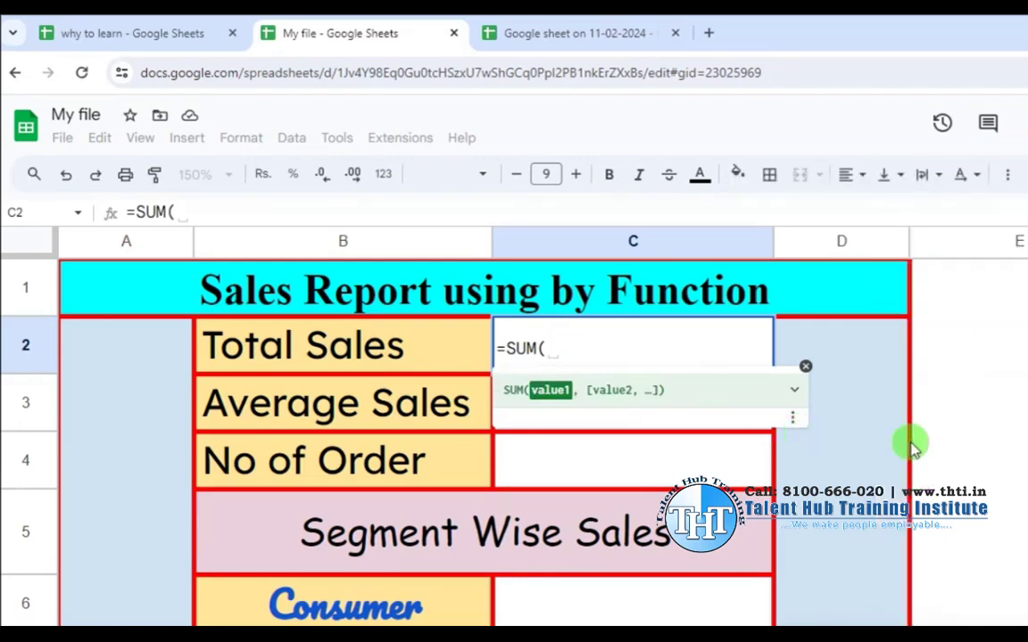
{"action": "type", "text": "sal"}
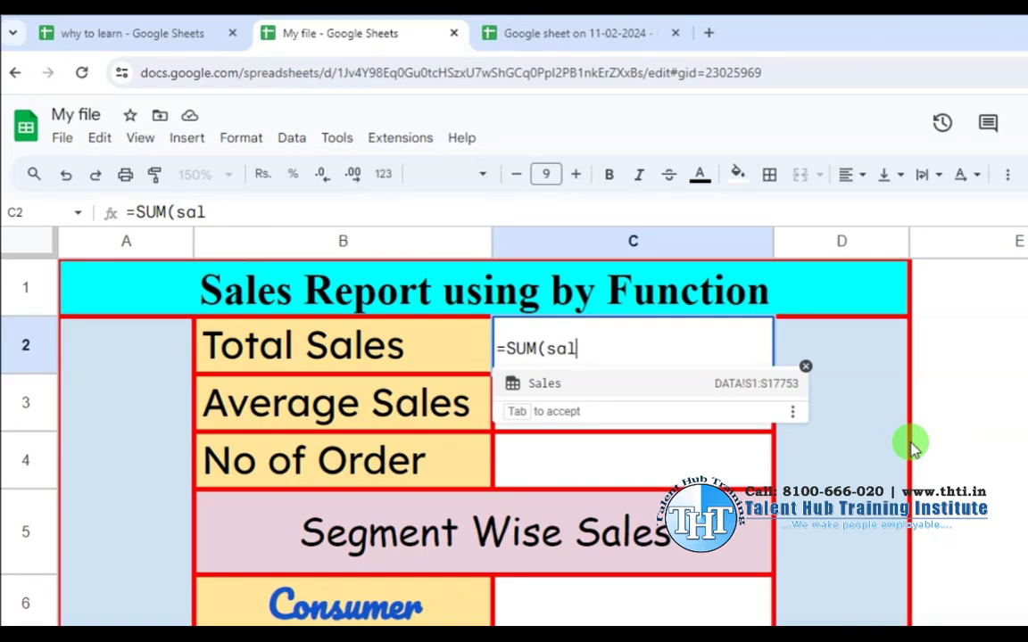
{"action": "key", "text": "Tab"}
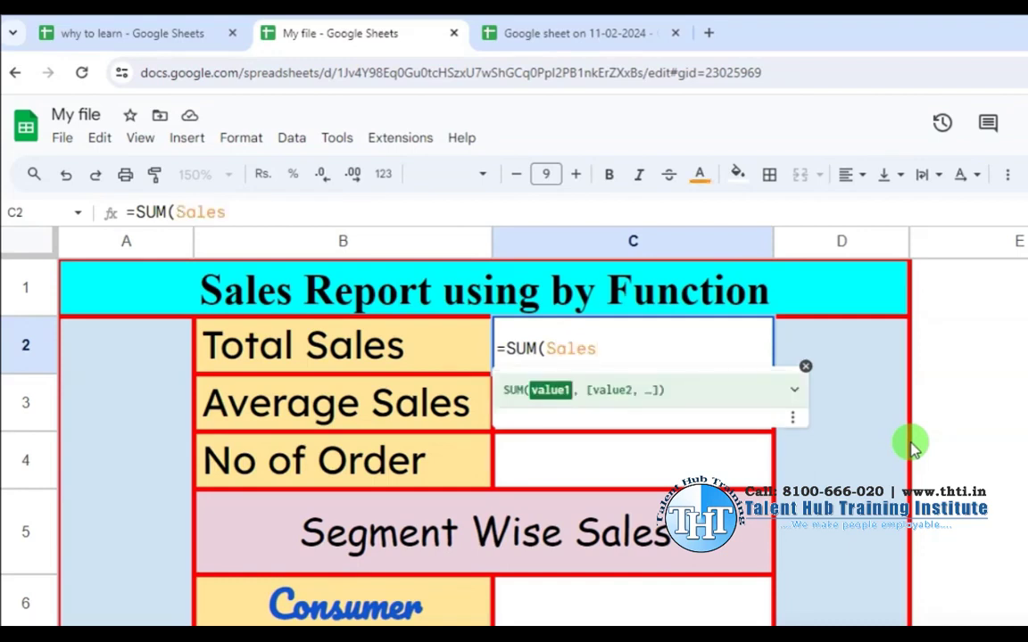
{"action": "type", "text": ")"}
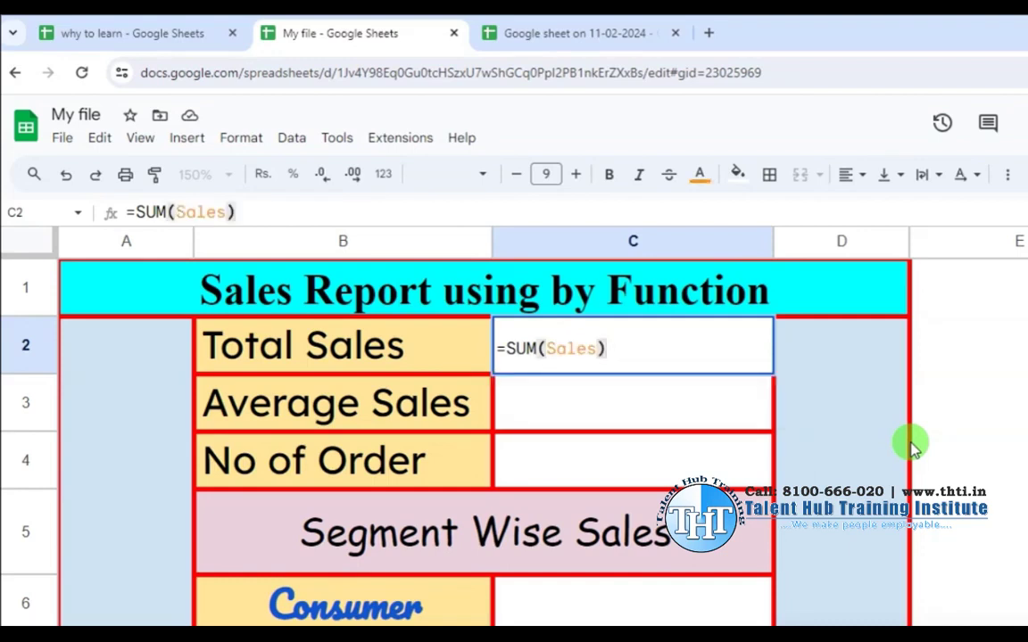
{"action": "key", "text": "Return"}
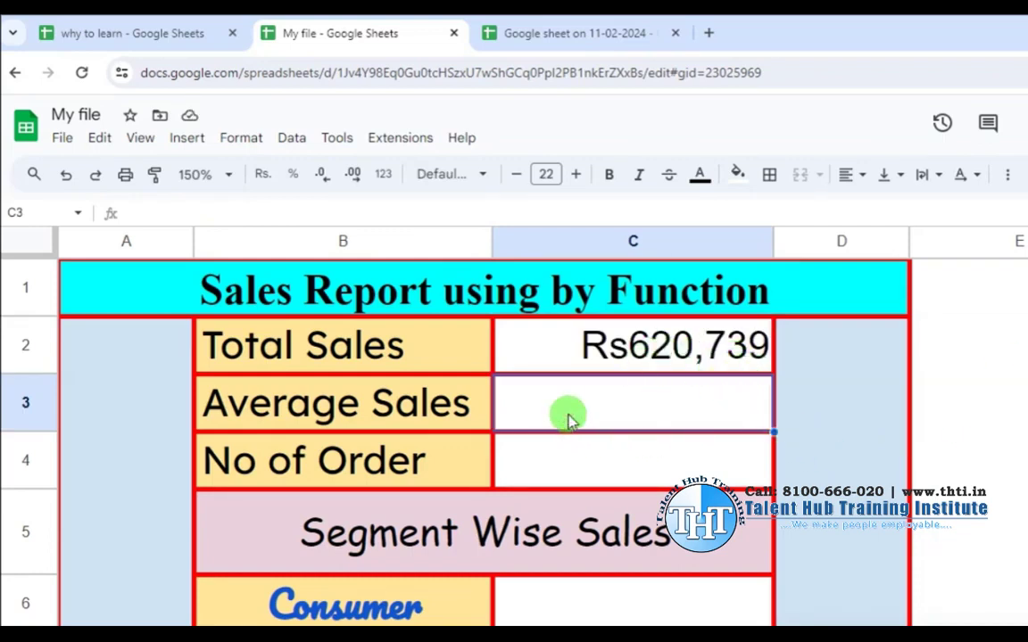
- Enter =AVERAGE(Sales) in C3, giving Average Sales 3119.29314
{"action": "type", "text": "=ave"}
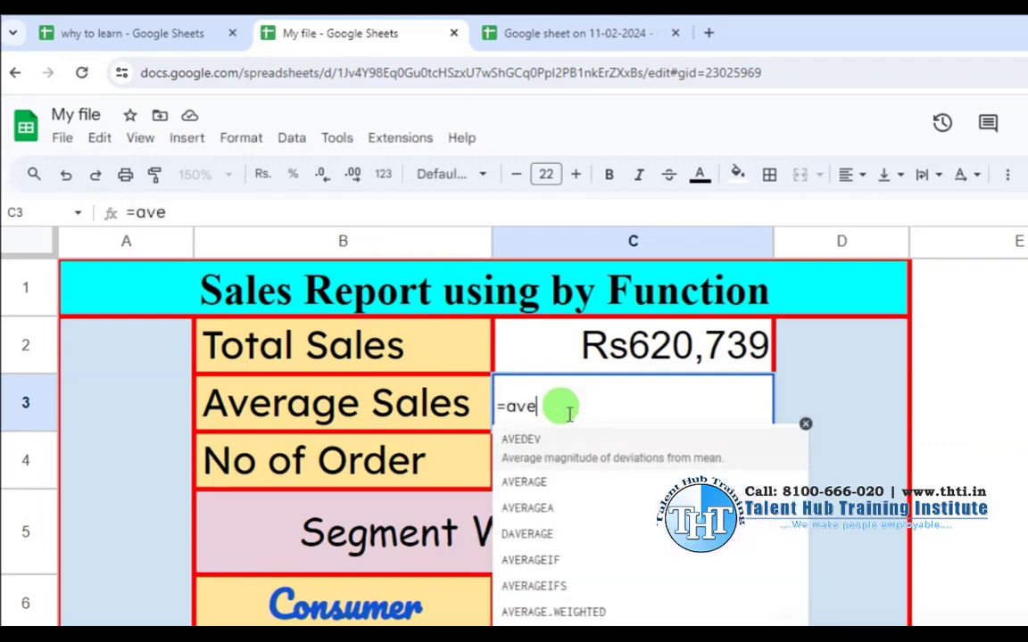
{"action": "type", "text": "r"}
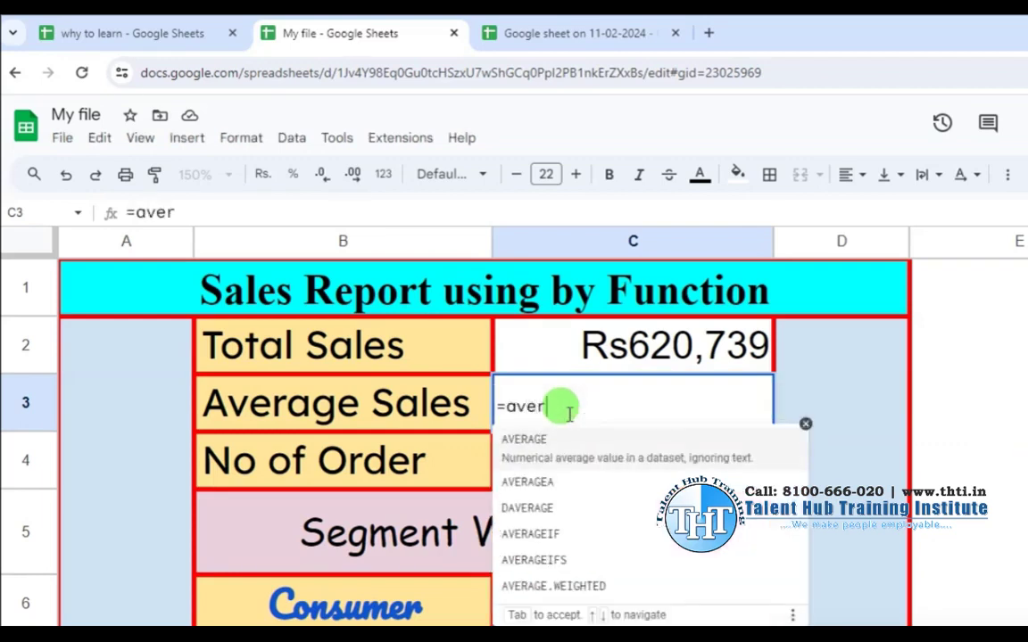
{"action": "key", "text": "Tab"}
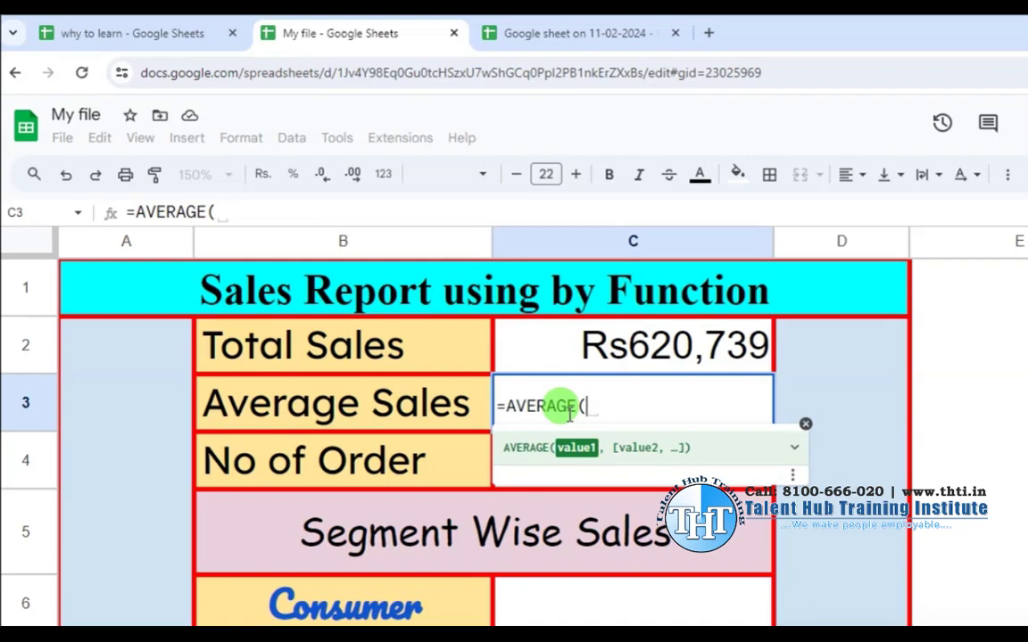
{"action": "type", "text": "sal"}
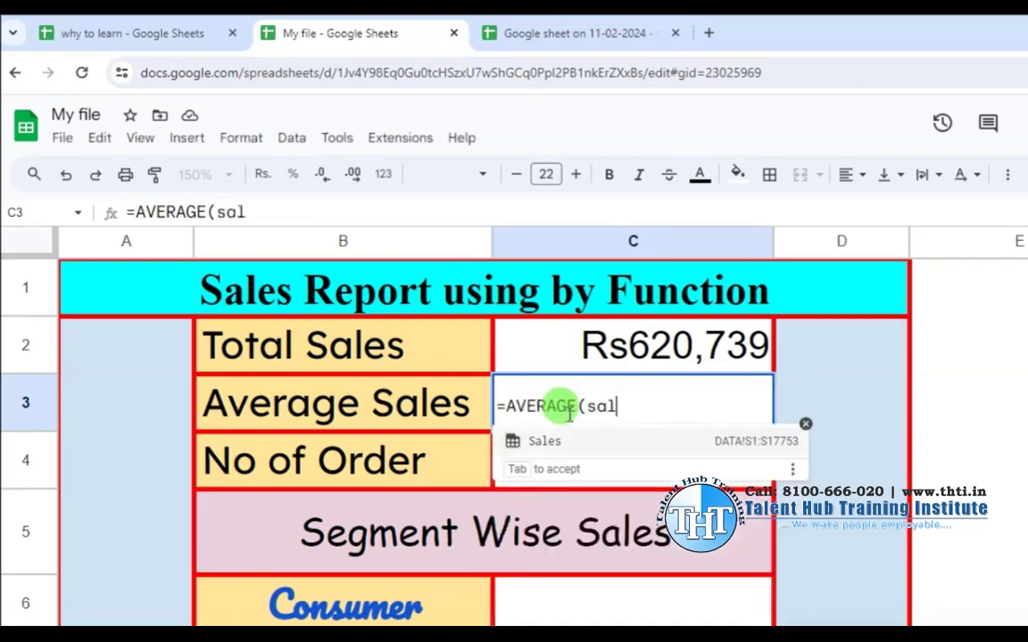
{"action": "key", "text": "Tab"}
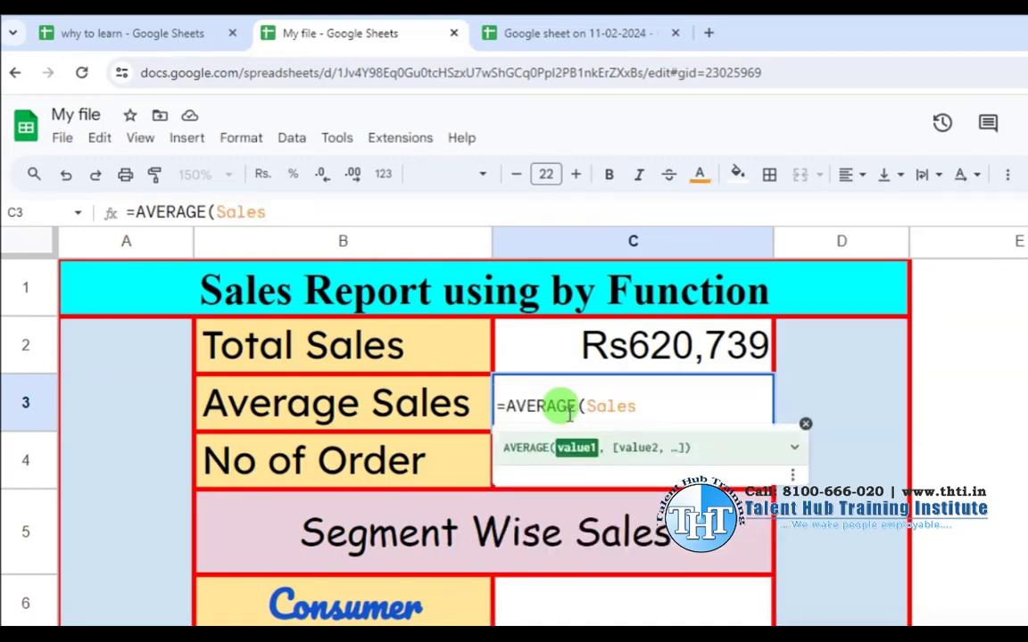
{"action": "type", "text": ")"}
{"action": "key", "text": "Return"}
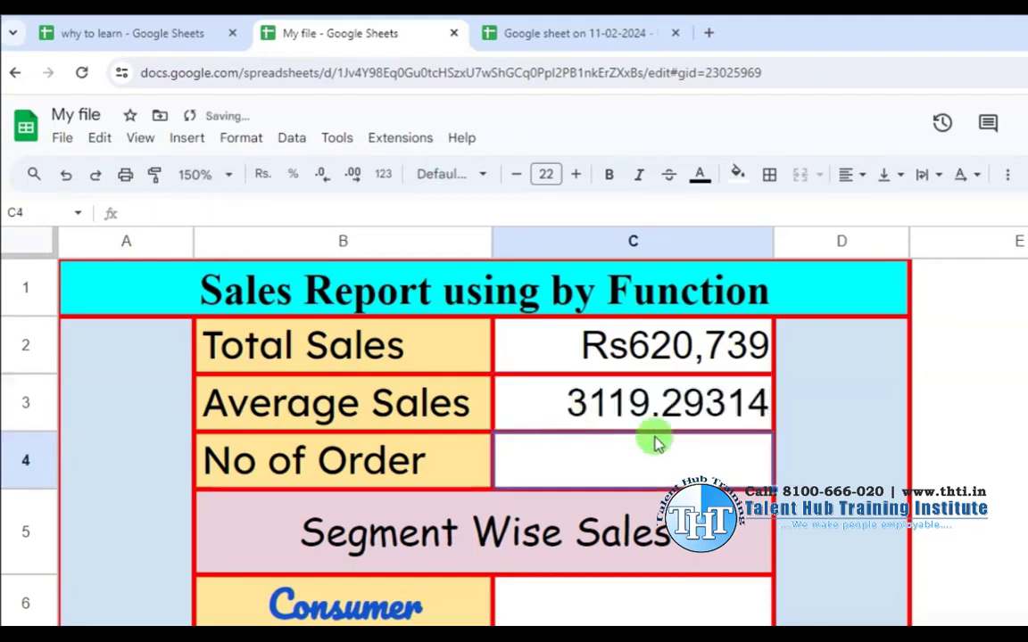
{"action": "left_click", "coordinate": [658, 344]}
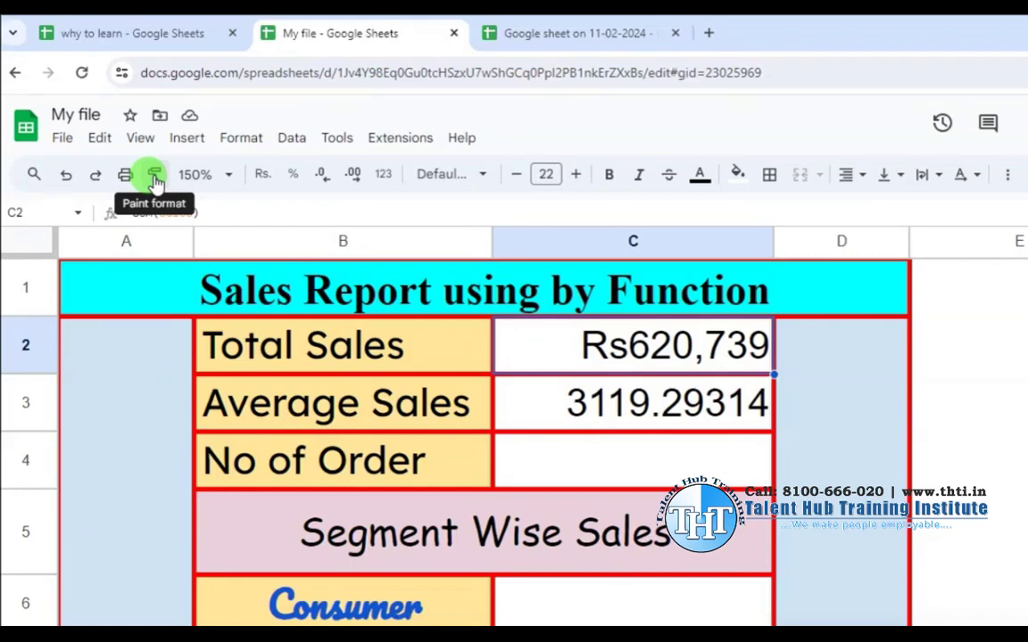
- Paint C2's rupee currency format onto C3 so Average Sales reads Rs3,119
{"action": "left_click", "coordinate": [155, 177]}
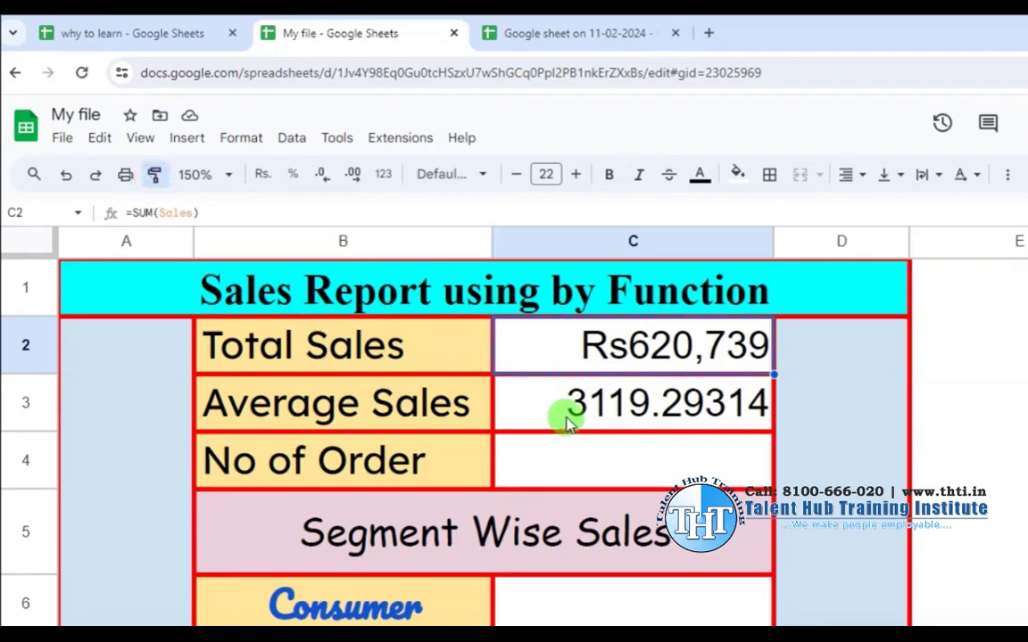
{"action": "left_click", "coordinate": [605, 409]}
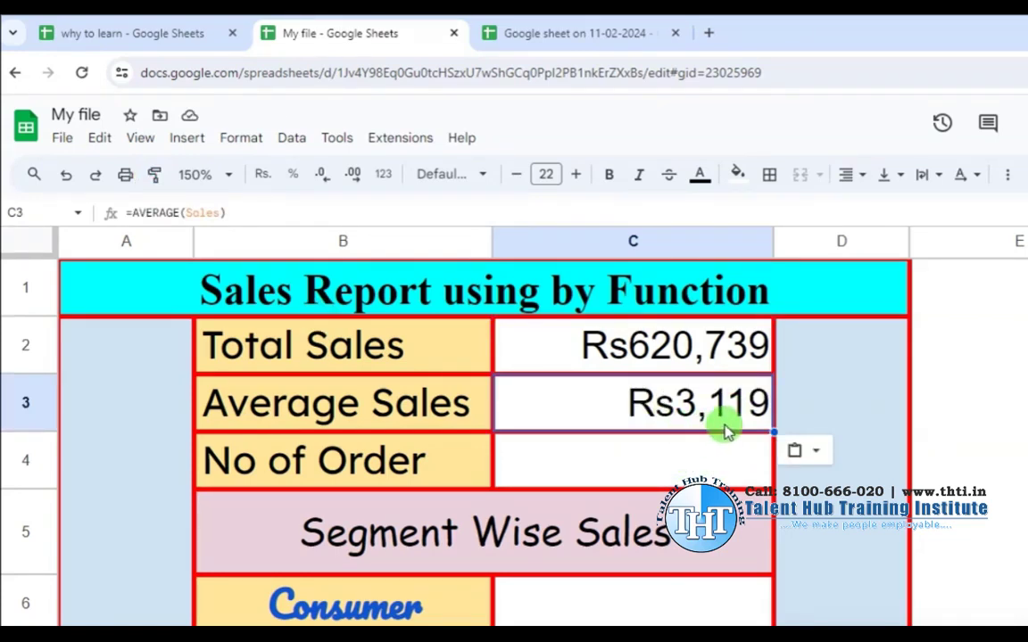
{"action": "left_click", "coordinate": [625, 464]}
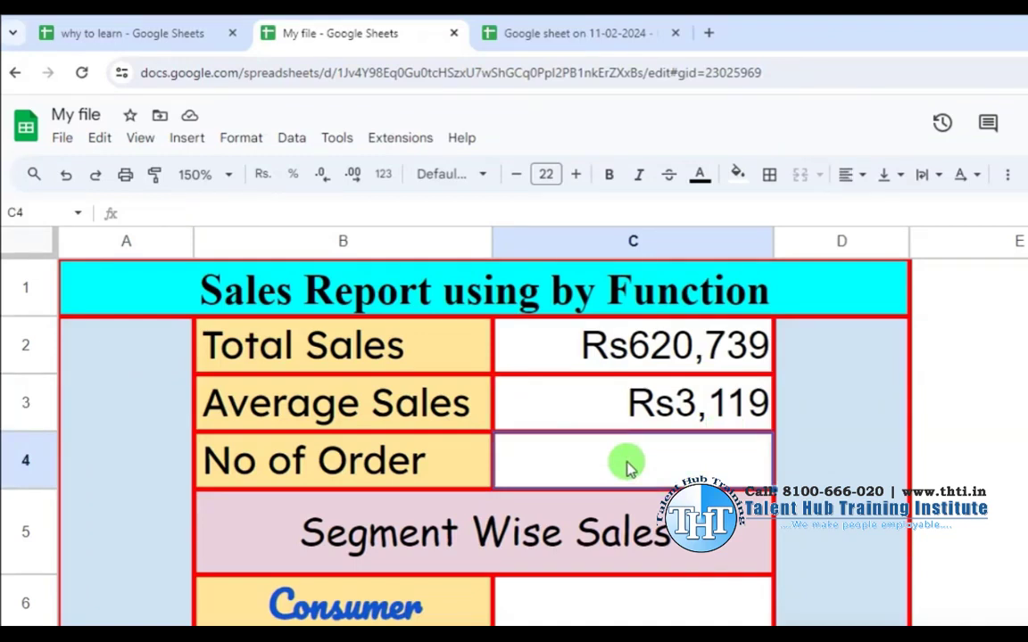
- Enter =COUNTA(Sales) in C4 so No of Order shows 200
{"action": "type", "text": "="}
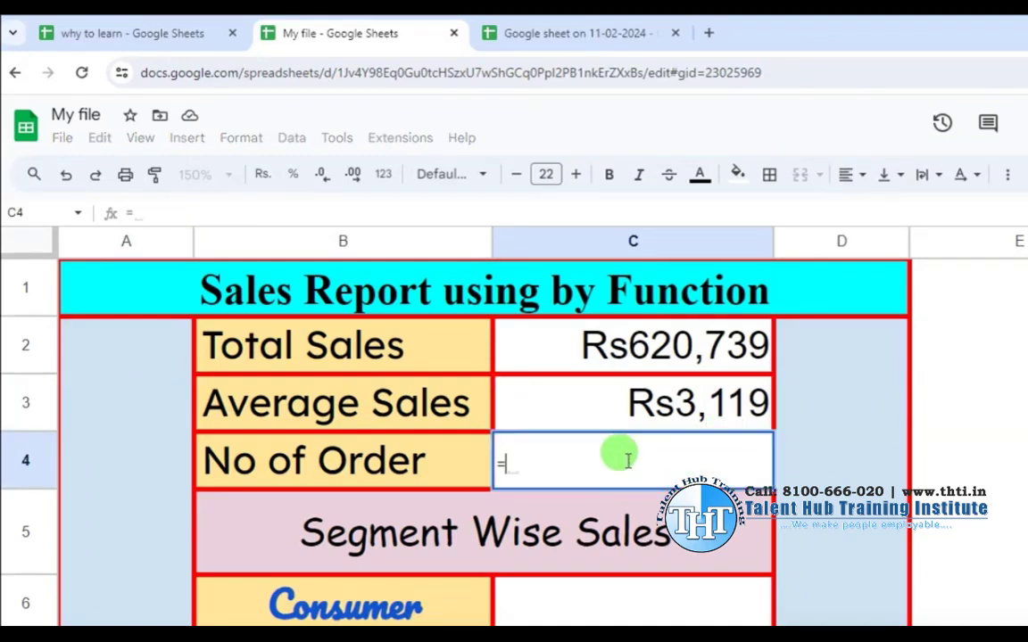
{"action": "type", "text": "cou"}
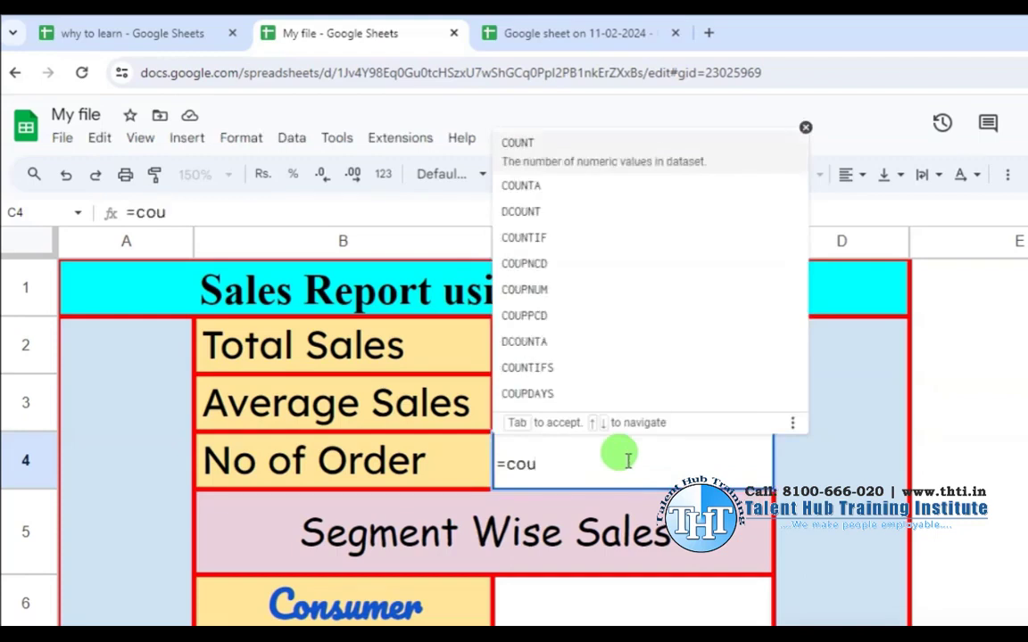
{"action": "type", "text": "n"}
{"action": "key", "text": "Down"}
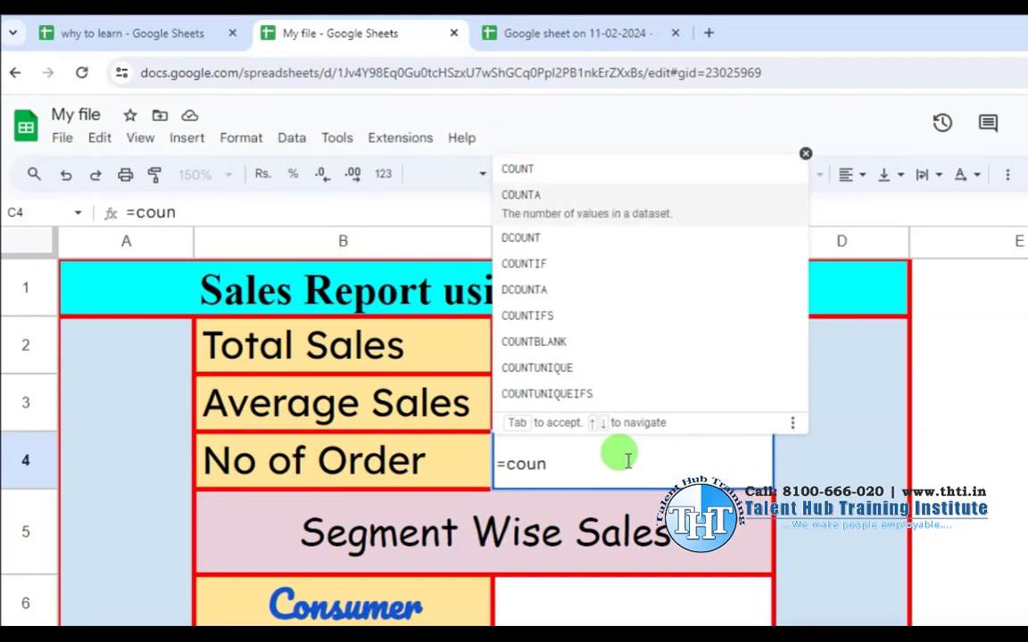
{"action": "key", "text": "Tab"}
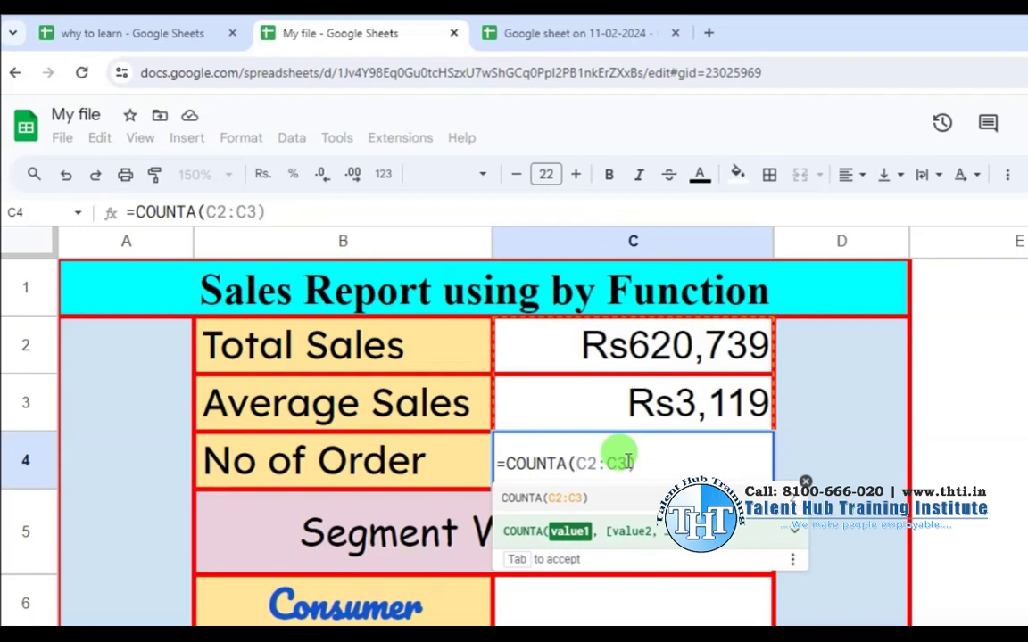
{"action": "type", "text": "sa"}
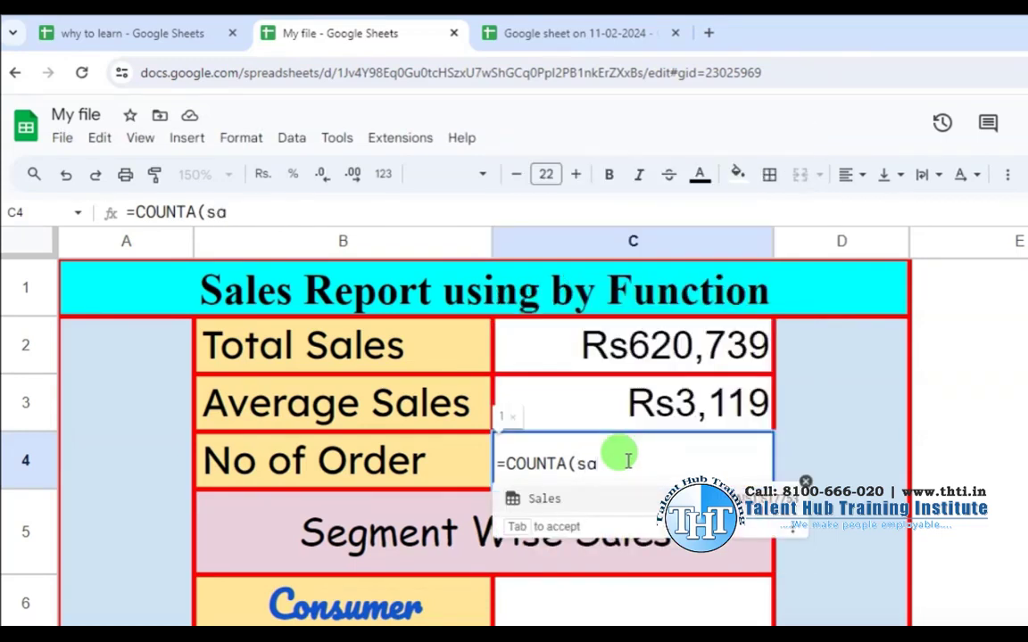
{"action": "key", "text": "Tab"}
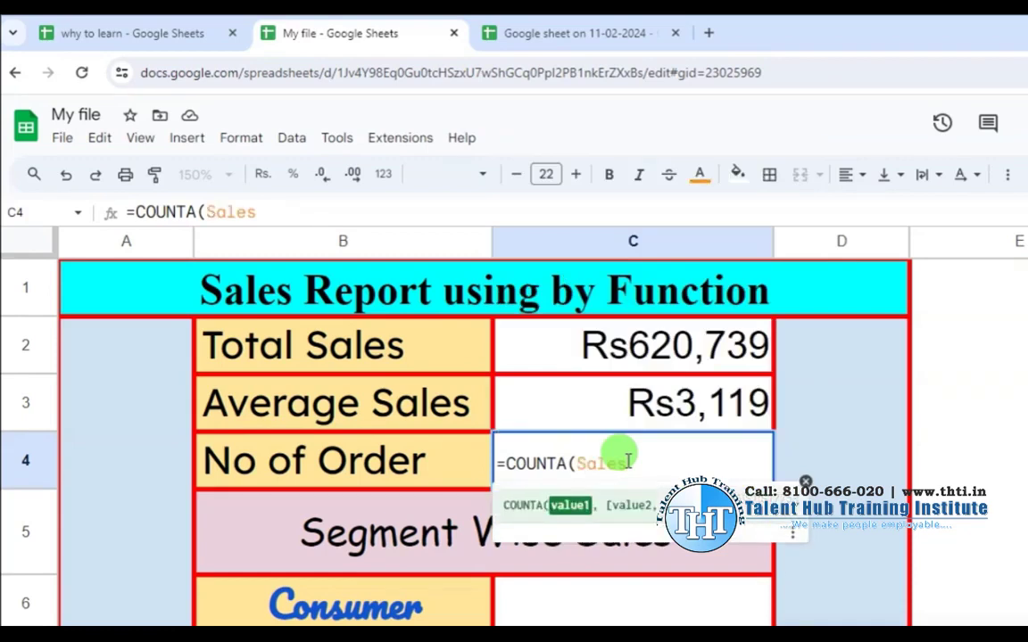
{"action": "type", "text": ")"}
{"action": "key", "text": "Return"}
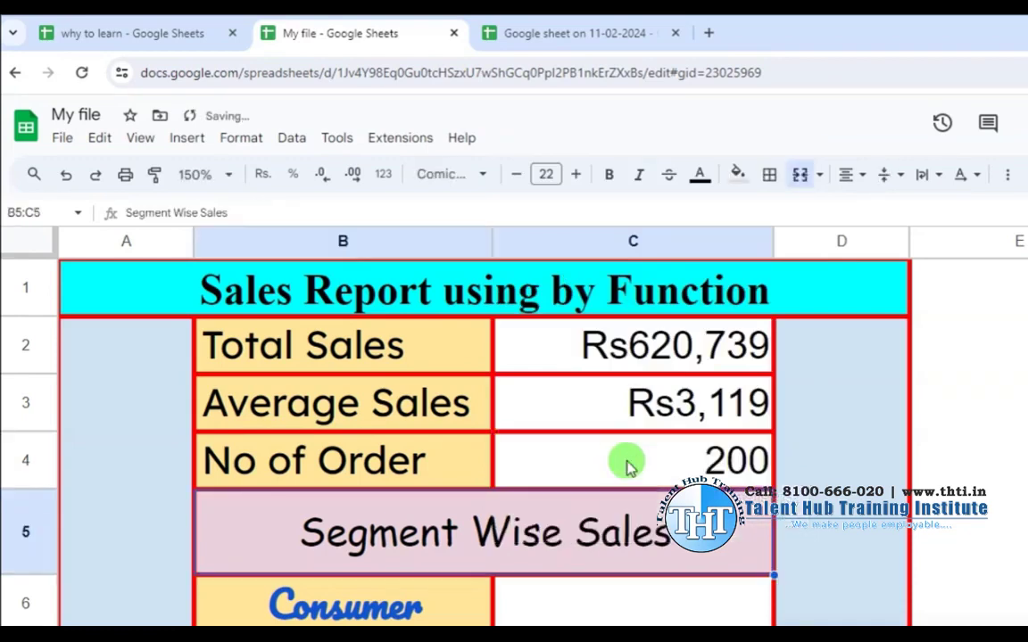
{"action": "left_click", "coordinate": [633, 460]}
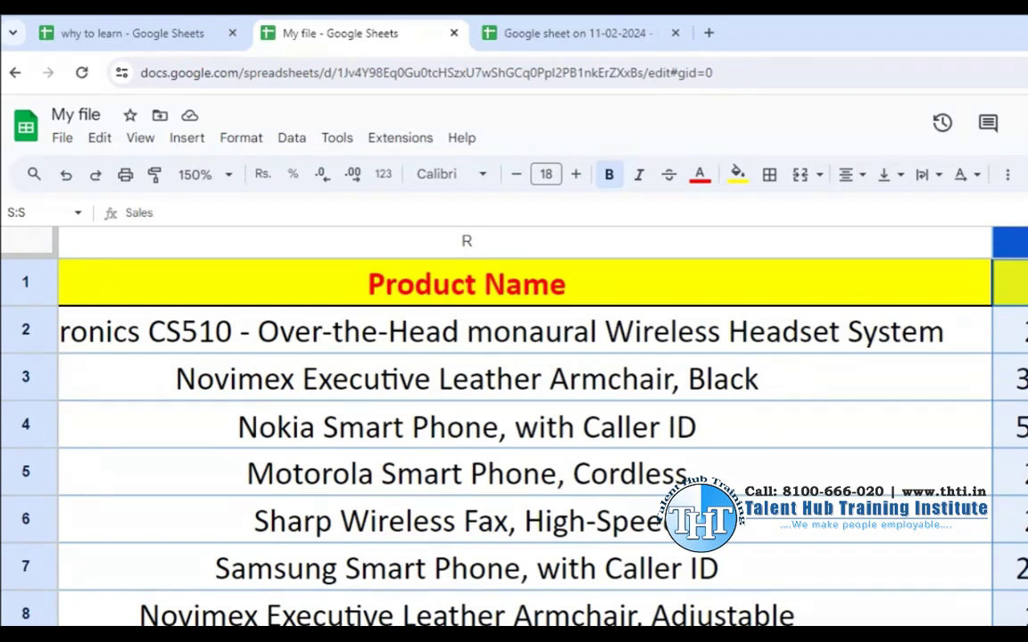
- Check the DATA sheet's Sales column down to its last row and select Q200:R200
{"action": "left_click", "coordinate": [1009, 378]}
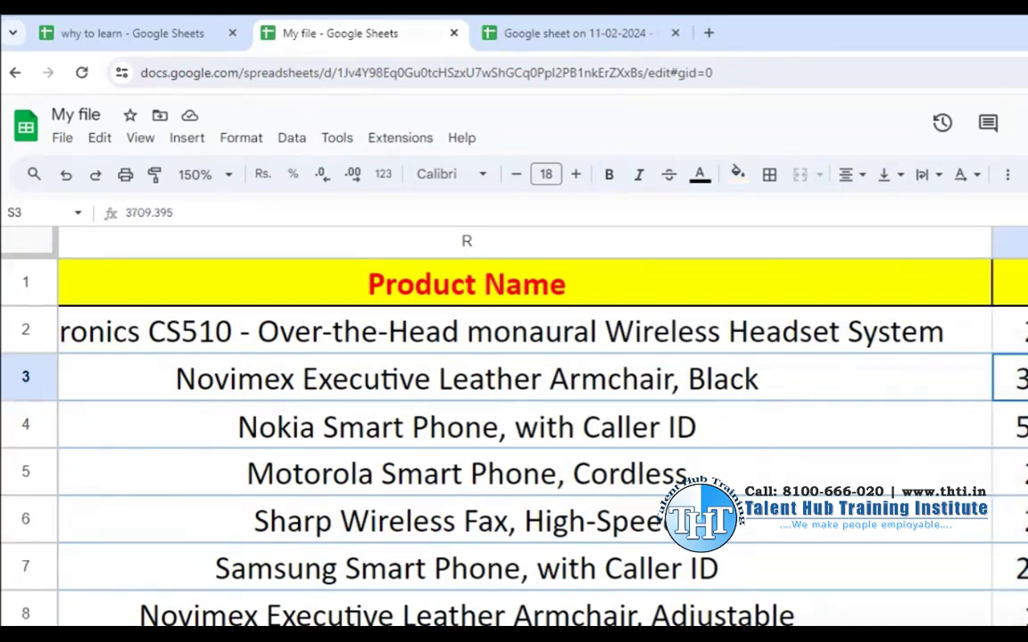
{"action": "left_click", "coordinate": [1009, 331]}
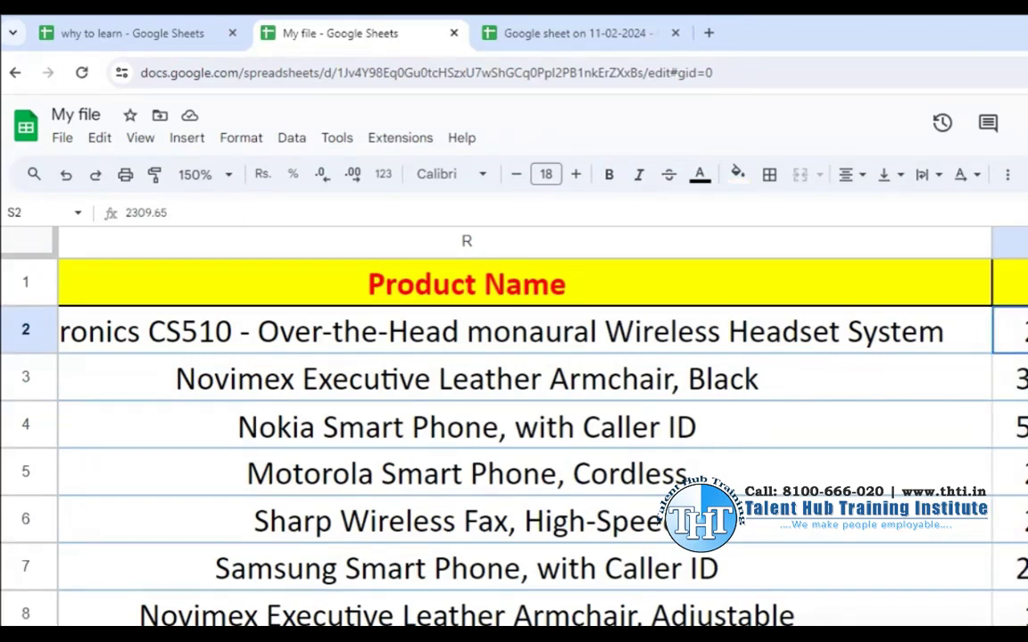
{"action": "key", "text": "ctrl+Down"}
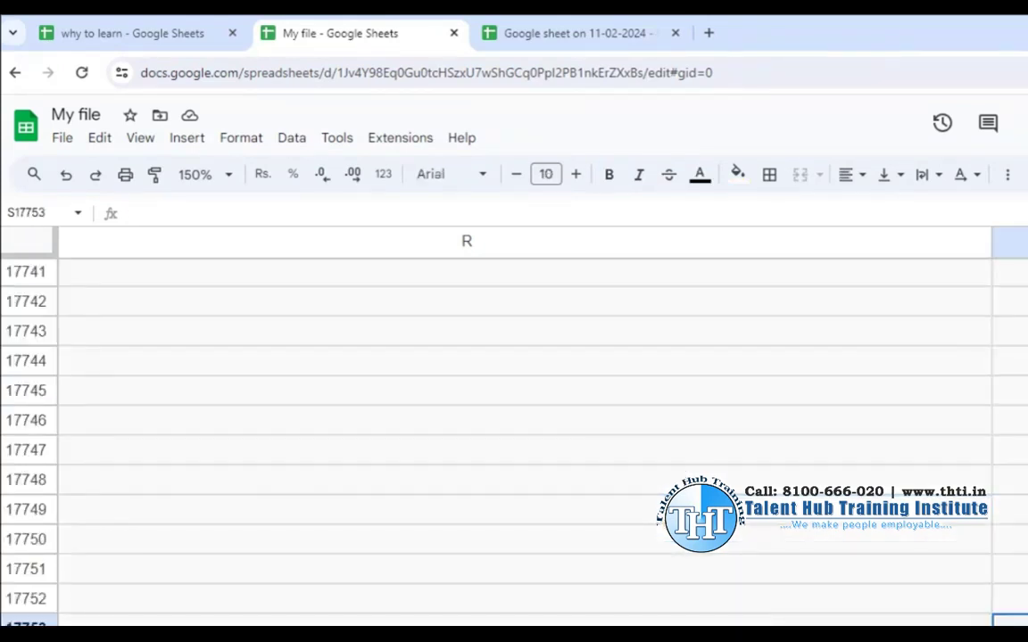
{"action": "key", "text": "ctrl+Up"}
{"action": "key", "text": "Left"}
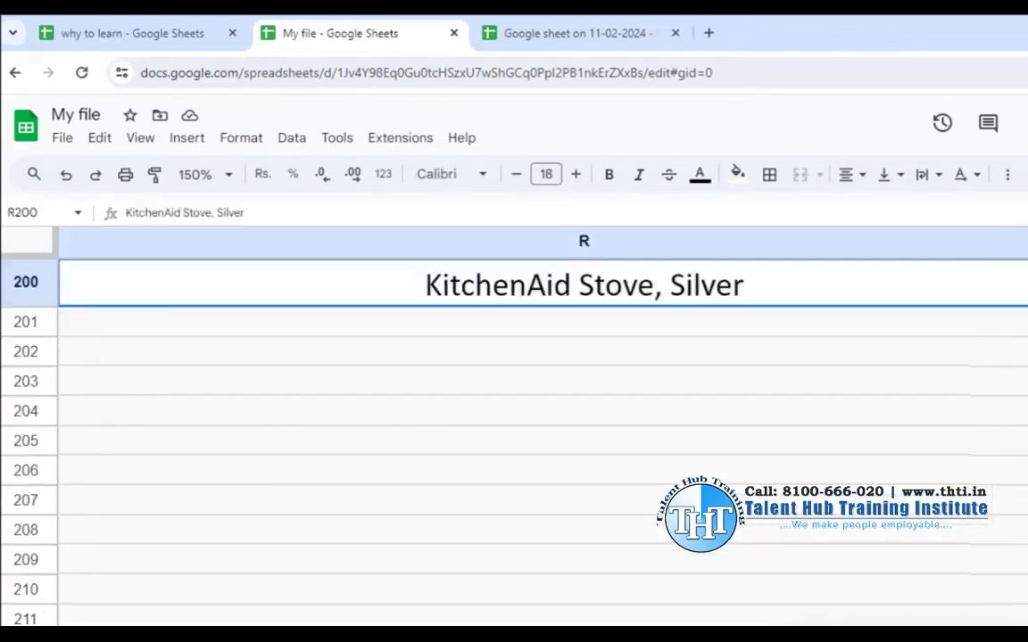
{"action": "key", "text": "Left"}
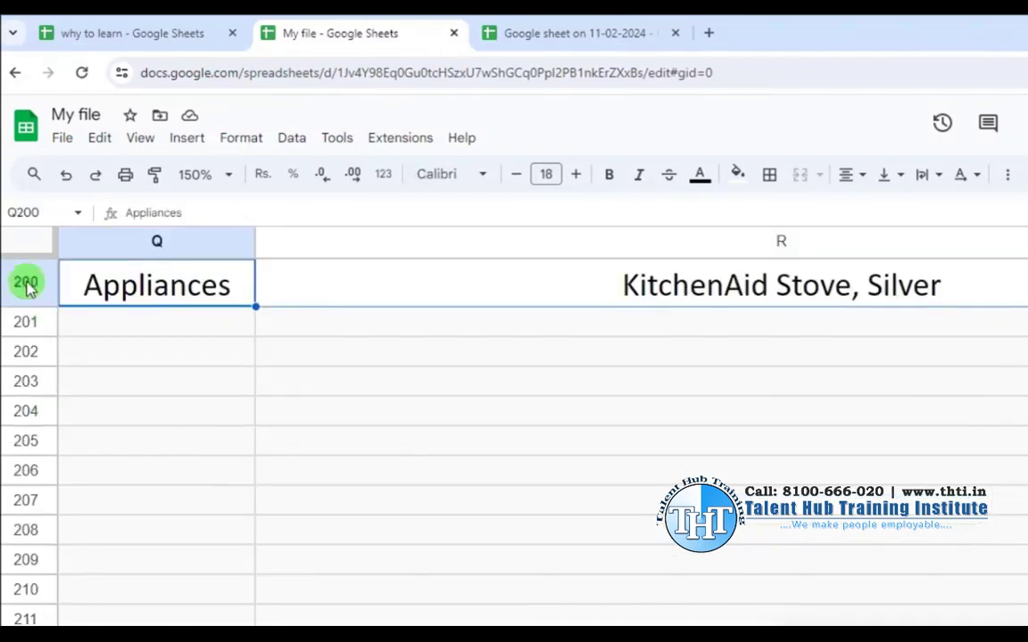
{"action": "left_click_drag", "start_coordinate": [165, 284], "coordinate": [649, 279]}
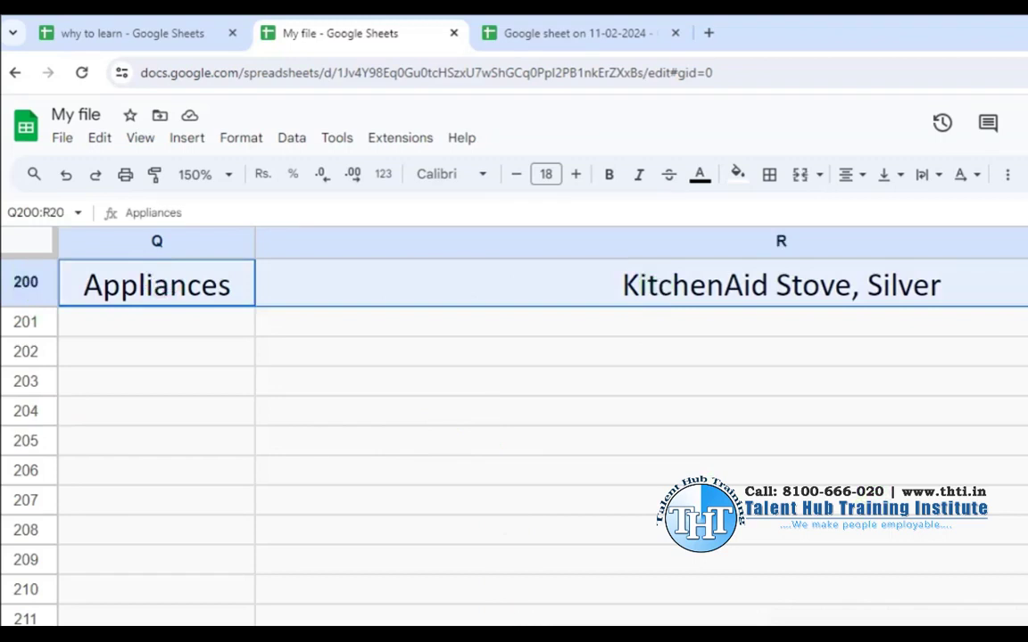
- Return to the top of the order table, select D2:D7, then go back to the Sales Report
{"action": "scroll", "coordinate": [100, 374], "scroll_direction": "left", "scroll_amount": 10}
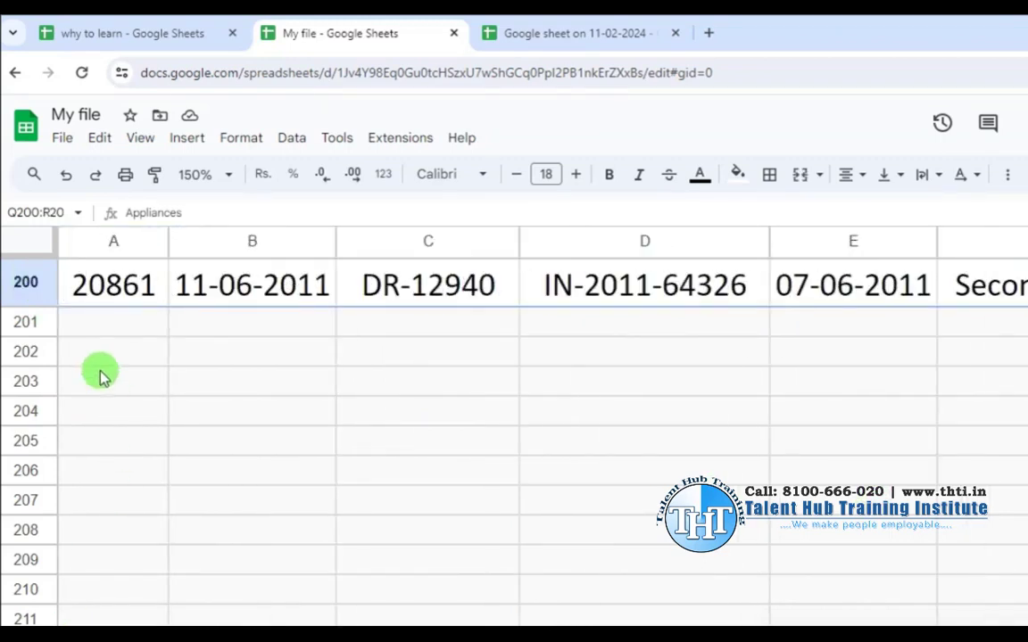
{"action": "left_click", "coordinate": [125, 284]}
{"action": "key", "text": "ctrl+Up"}
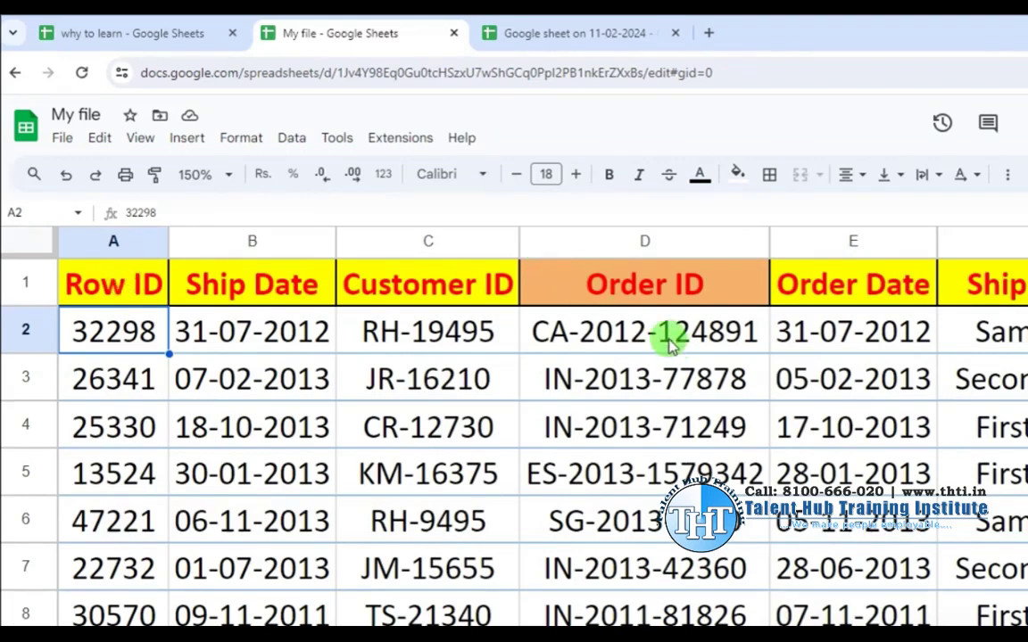
{"action": "left_click_drag", "start_coordinate": [625, 332], "coordinate": [627, 571]}
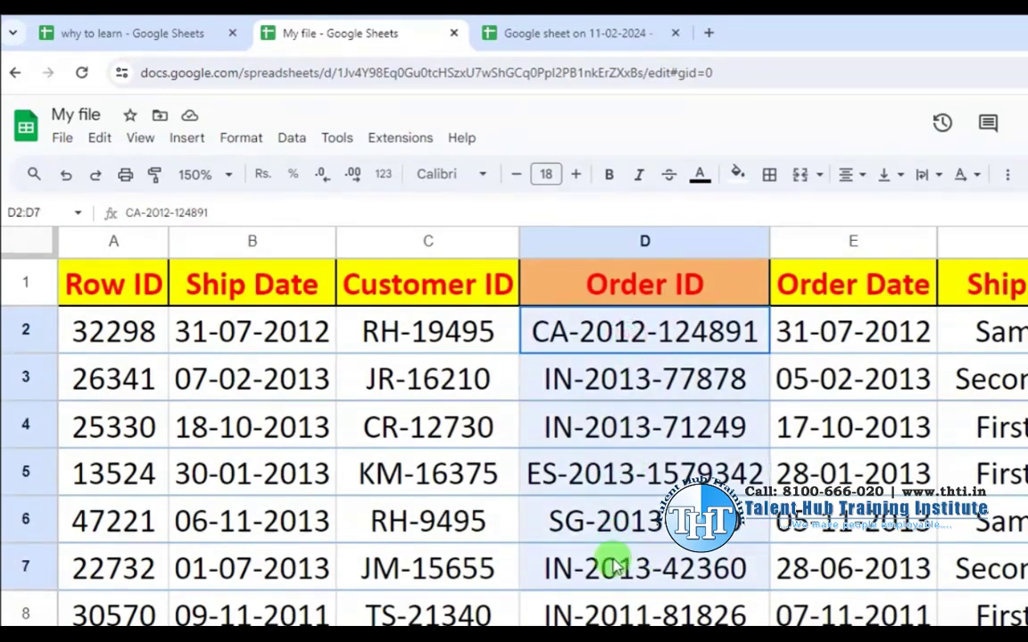
{"action": "scroll", "coordinate": [635, 480], "scroll_direction": "down", "scroll_amount": 2}
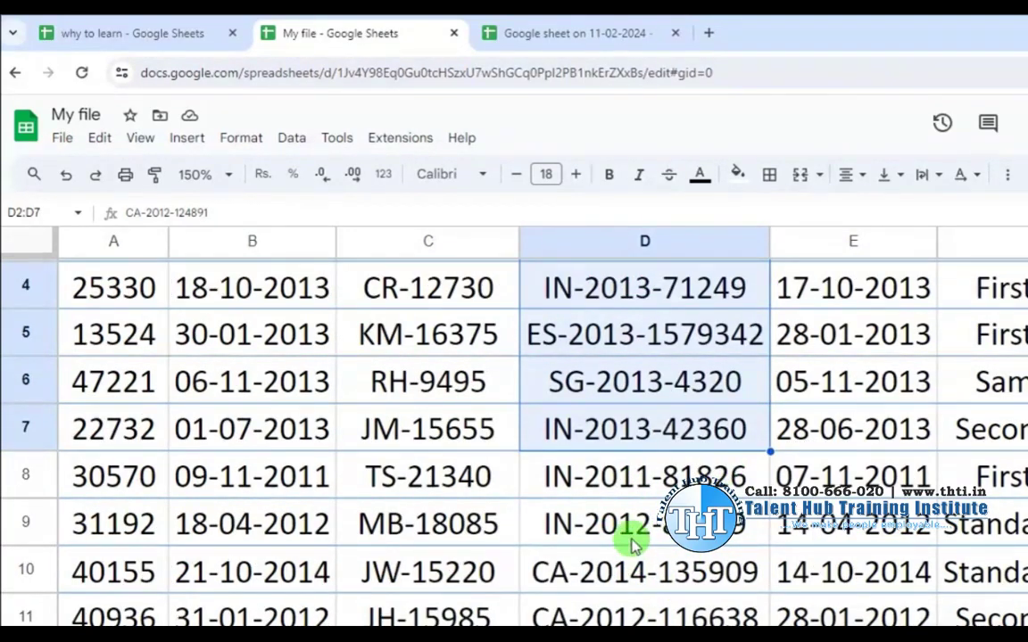
{"action": "scroll", "coordinate": [626, 535], "scroll_direction": "down", "scroll_amount": 2}
{"action": "scroll", "coordinate": [629, 540], "scroll_direction": "down", "scroll_amount": 2}
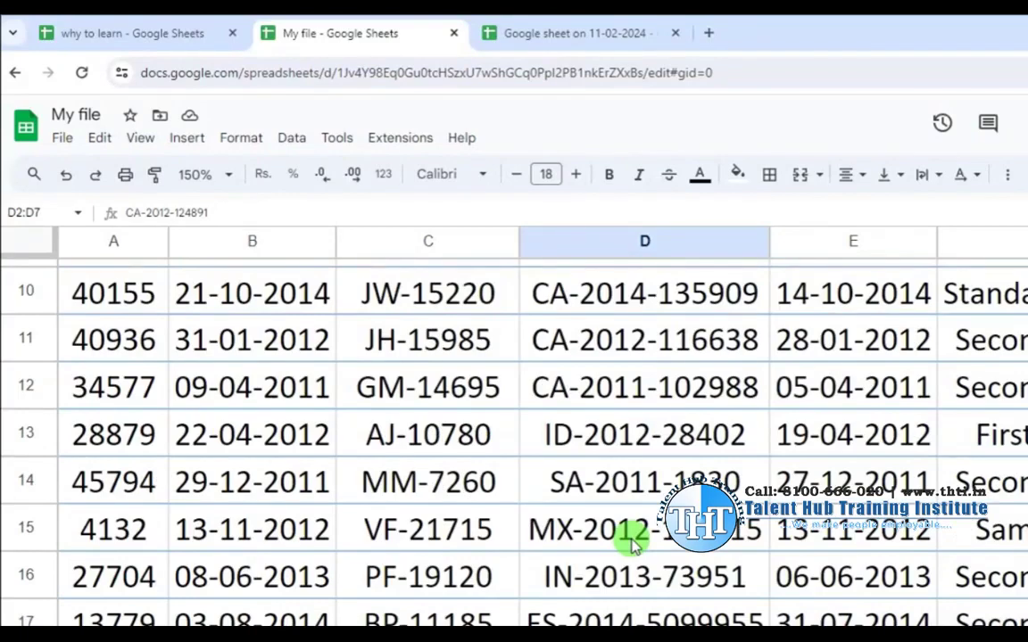
{"action": "scroll", "coordinate": [631, 544], "scroll_direction": "up", "scroll_amount": 2}
{"action": "scroll", "coordinate": [631, 540], "scroll_direction": "up", "scroll_amount": 4}
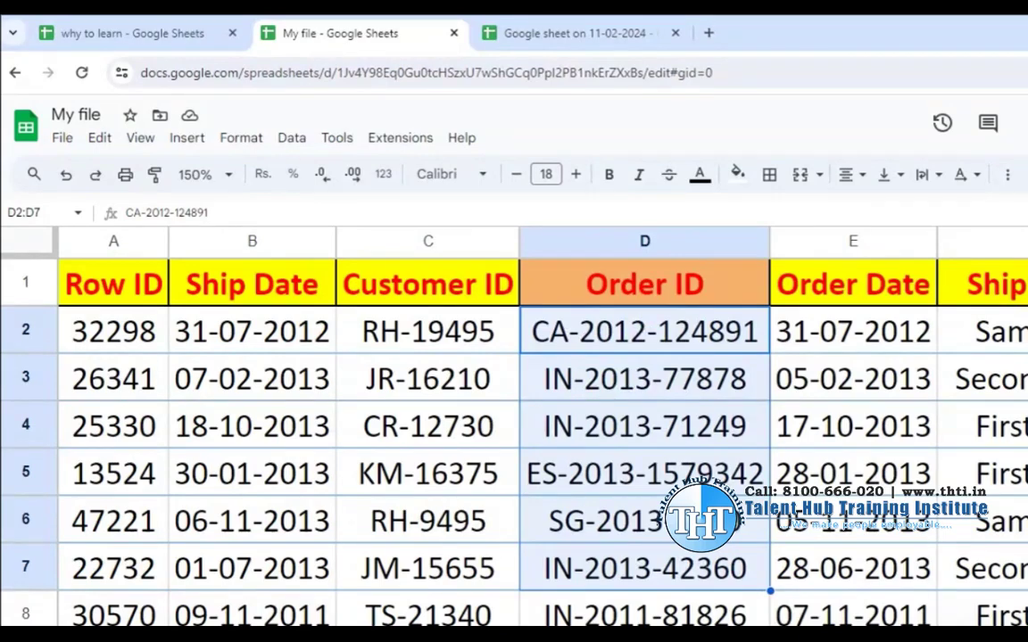
{"action": "key", "text": "ctrl+Page_Down"}
{"action": "left_click", "coordinate": [968, 346]}
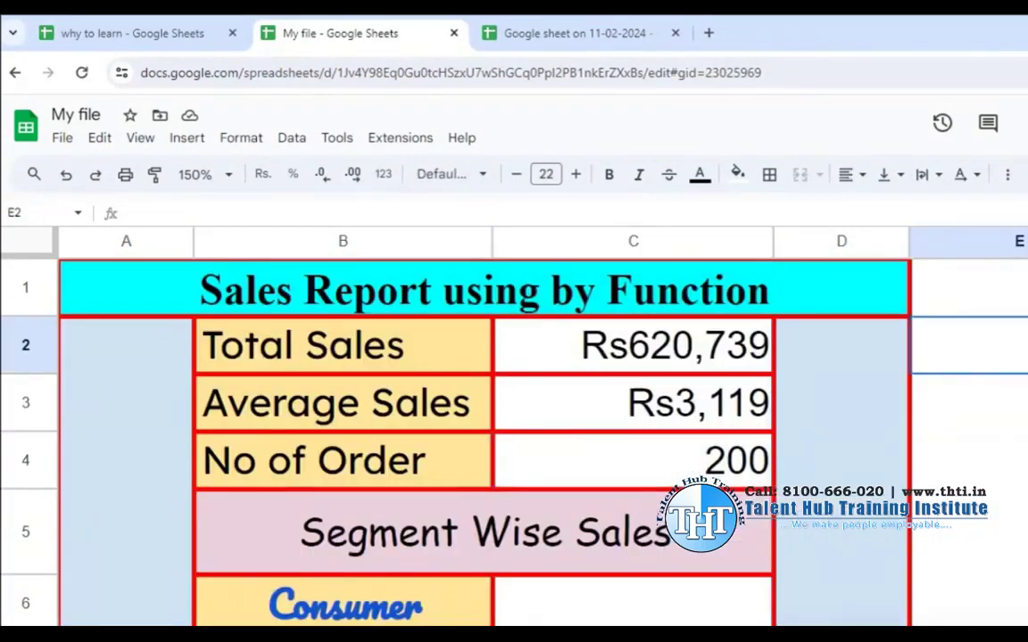
- Narrow column E beside the report, abandon a =UNIQUE formula in F3, and return to DATA
{"action": "scroll", "coordinate": [535, 401], "scroll_direction": "right", "scroll_amount": 5}
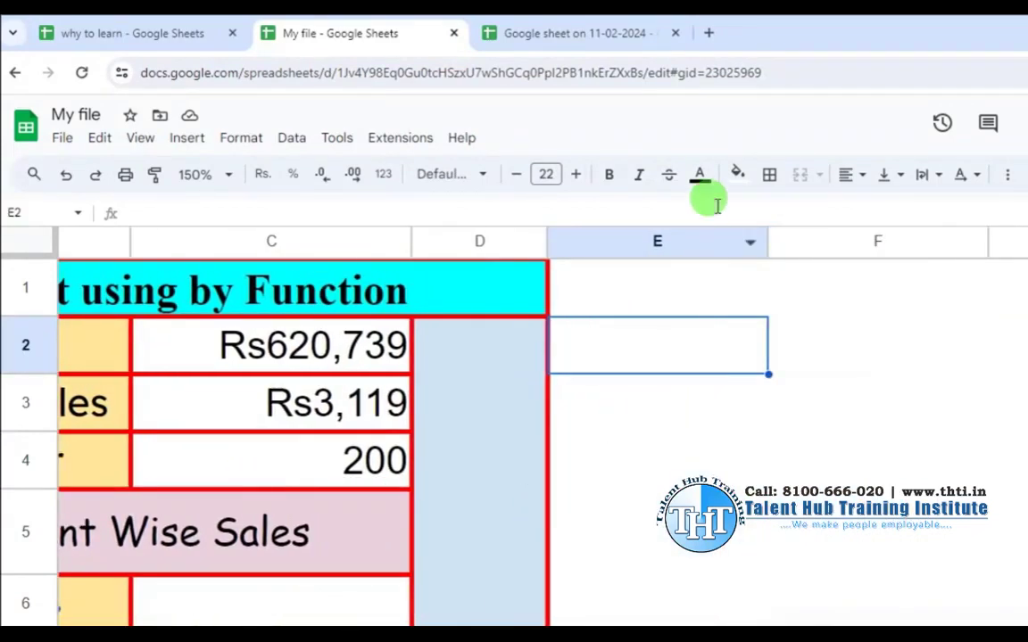
{"action": "left_click_drag", "start_coordinate": [766, 241], "coordinate": [656, 332]}
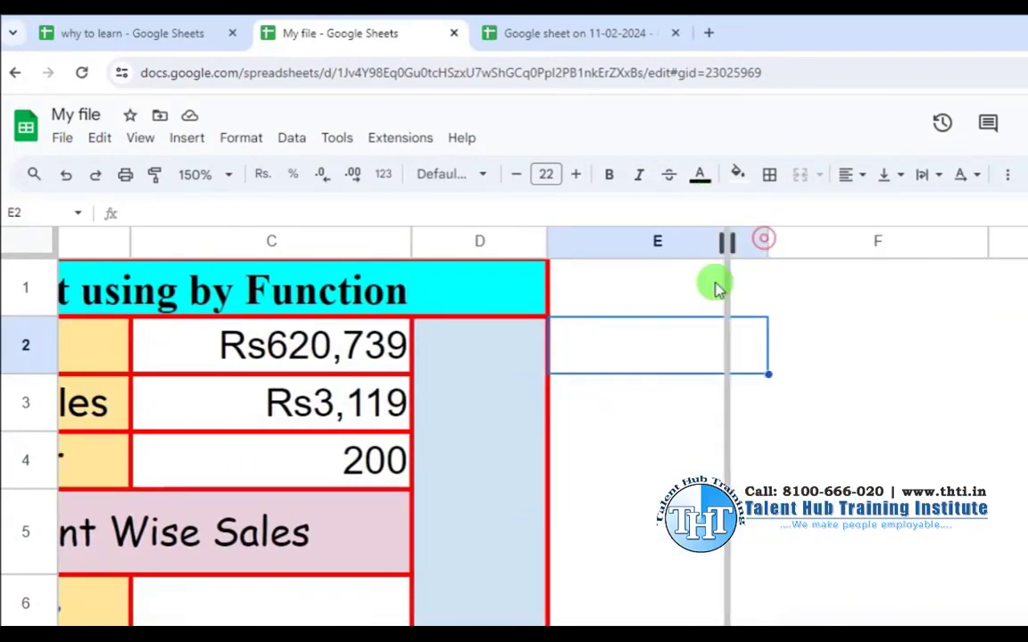
{"action": "left_click", "coordinate": [831, 398]}
{"action": "type", "text": "="}
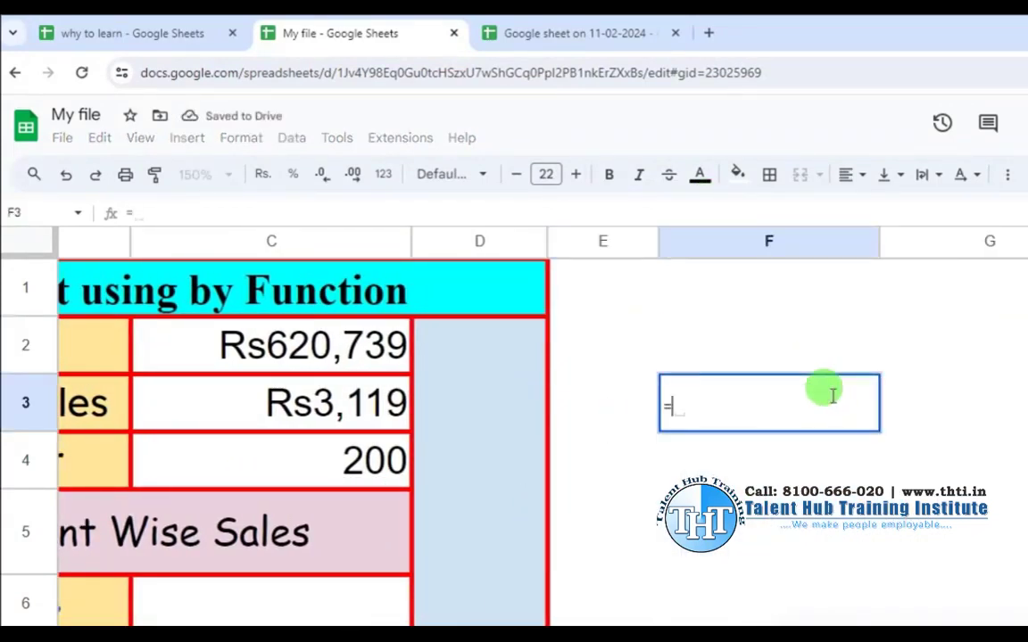
{"action": "type", "text": "uni"}
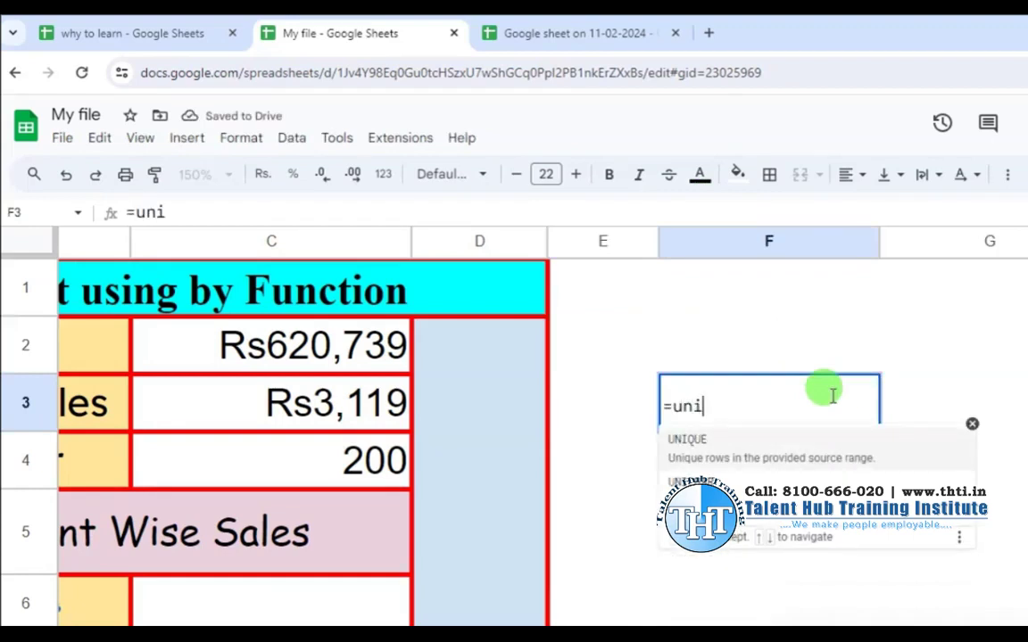
{"action": "key", "text": "Tab"}
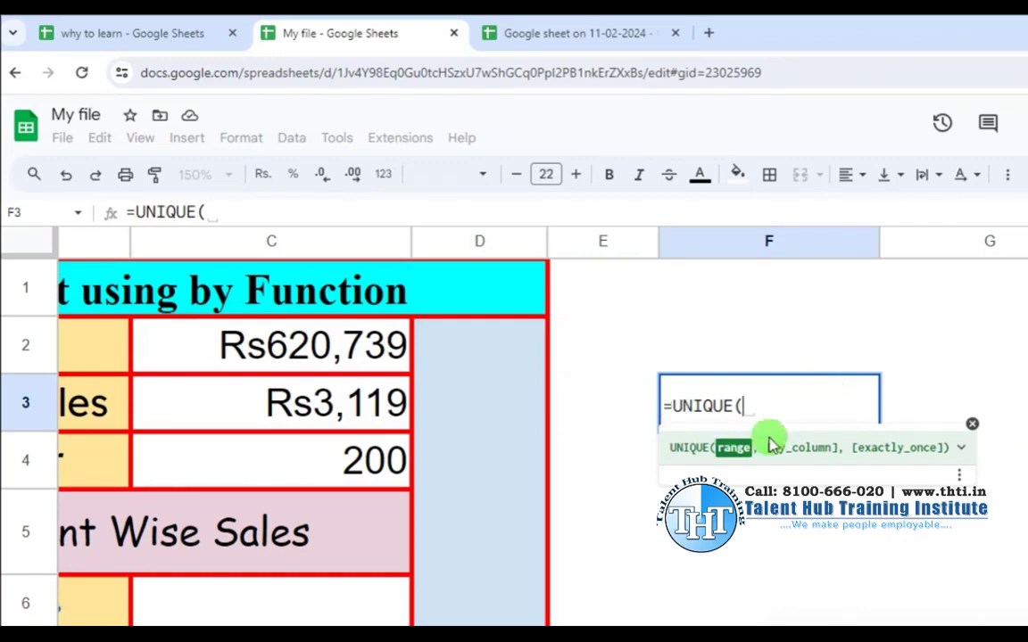
{"action": "key", "text": "Escape"}
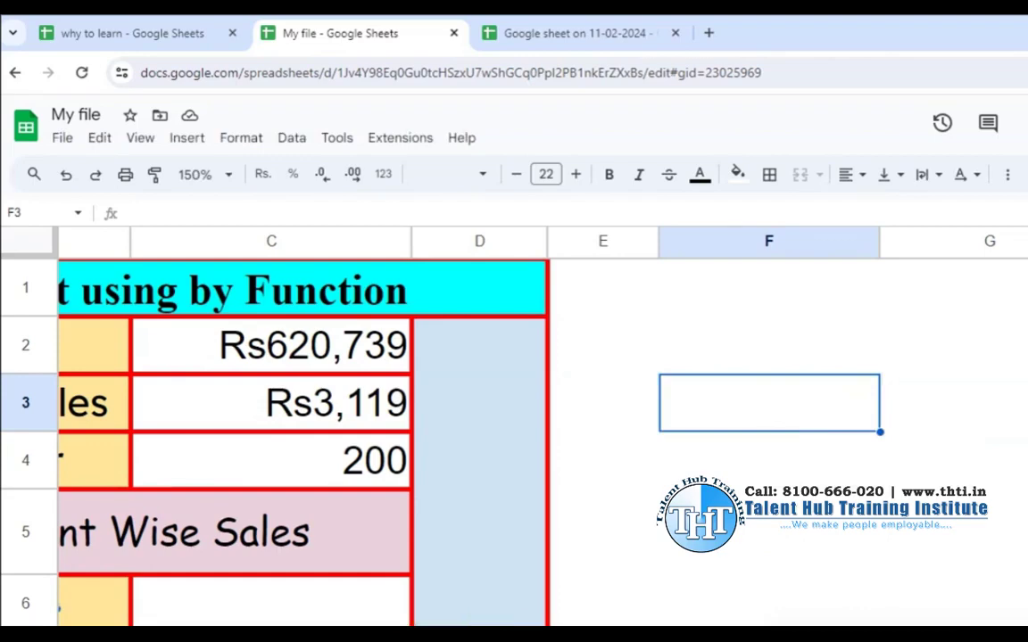
{"action": "key", "text": "ctrl+shift+Page_Up"}
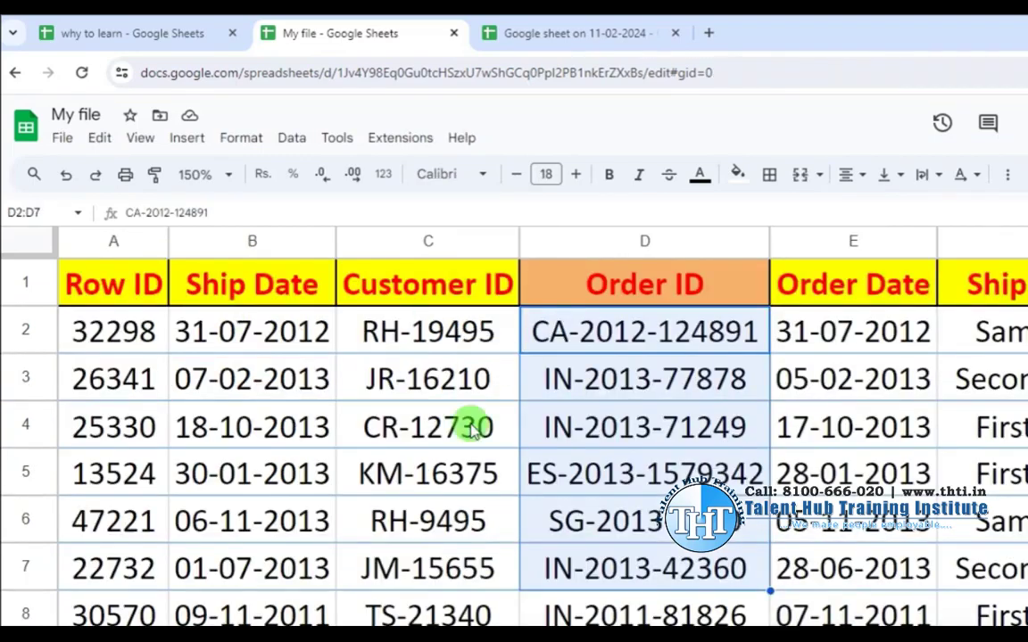
- Create a named range Orederid covering Order ID cells DATA!D1:D4
{"action": "left_click", "coordinate": [600, 434]}
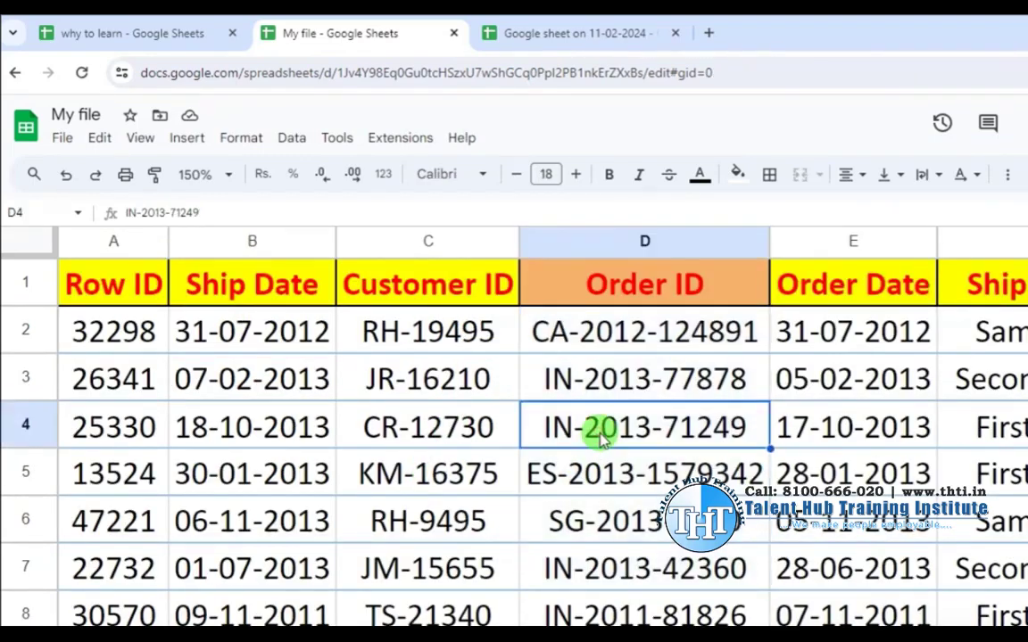
{"action": "left_click", "coordinate": [289, 138]}
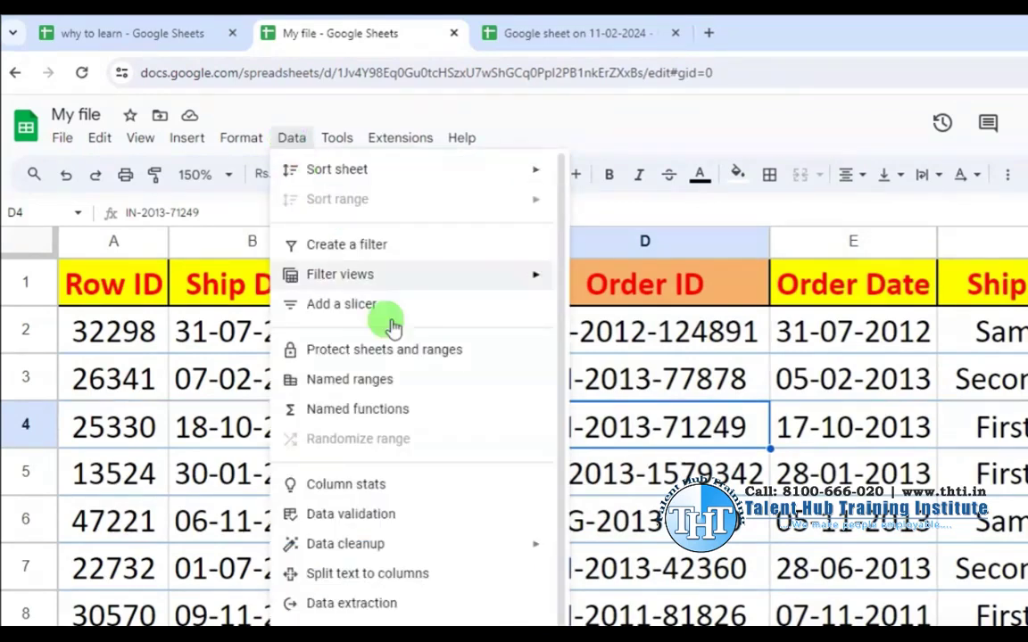
{"action": "left_click", "coordinate": [361, 380]}
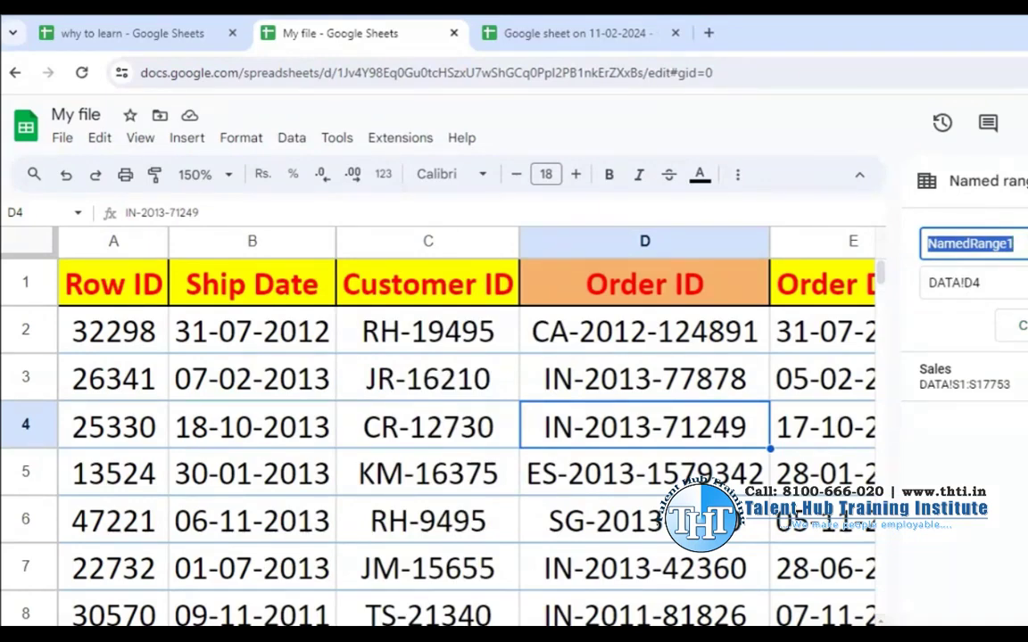
{"action": "type", "text": "Orederid"}
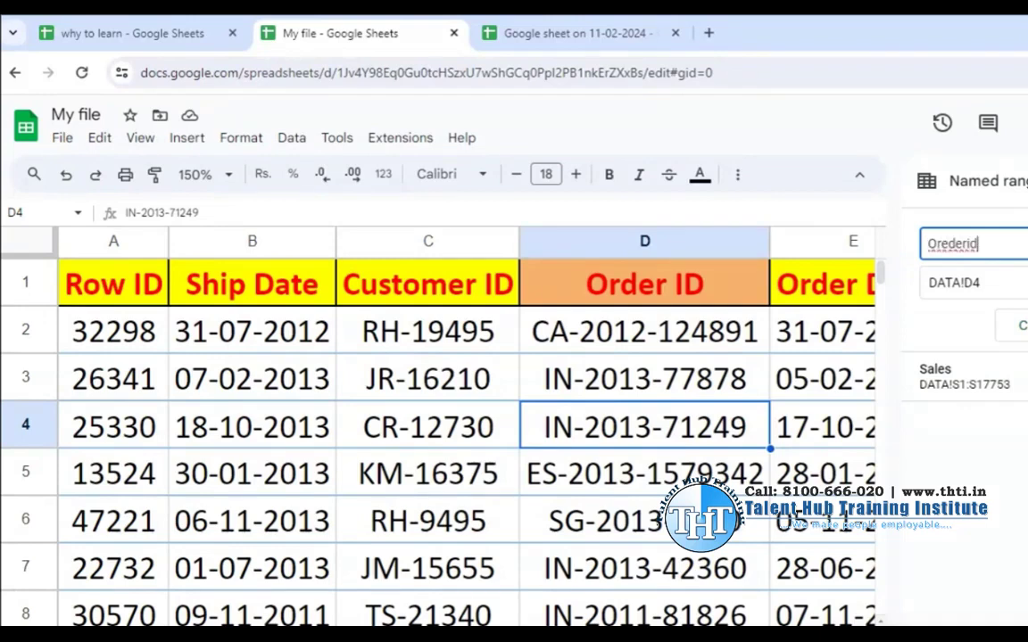
{"action": "left_click", "coordinate": [973, 282]}
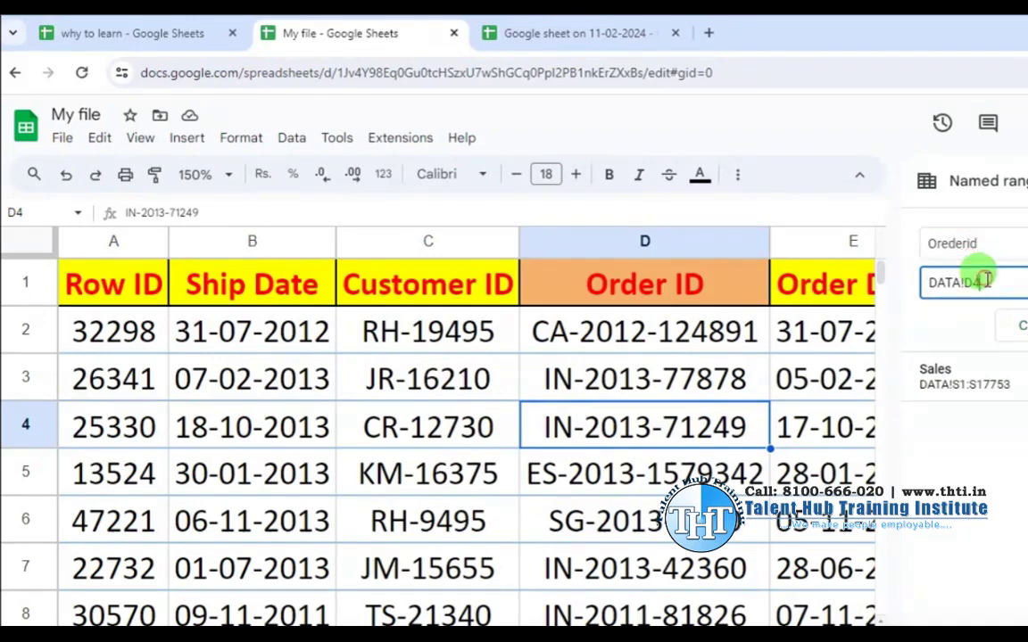
{"action": "left_click_drag", "start_coordinate": [703, 285], "coordinate": [680, 438]}
{"action": "left_click", "coordinate": [952, 339]}
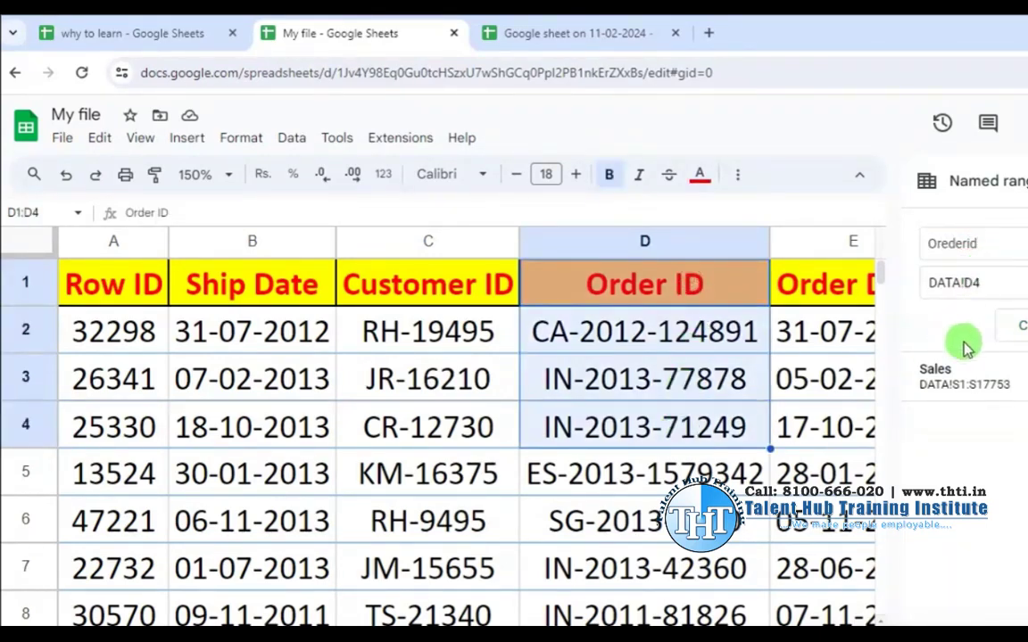
{"action": "left_click", "coordinate": [977, 282]}
{"action": "left_click_drag", "start_coordinate": [619, 269], "coordinate": [629, 429]}
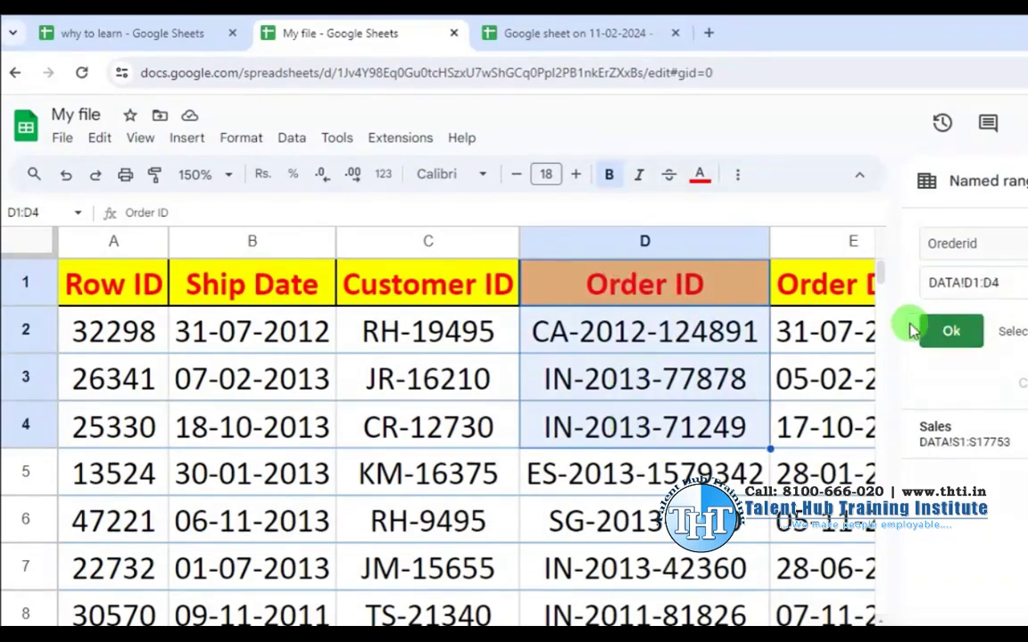
{"action": "left_click", "coordinate": [1012, 283]}
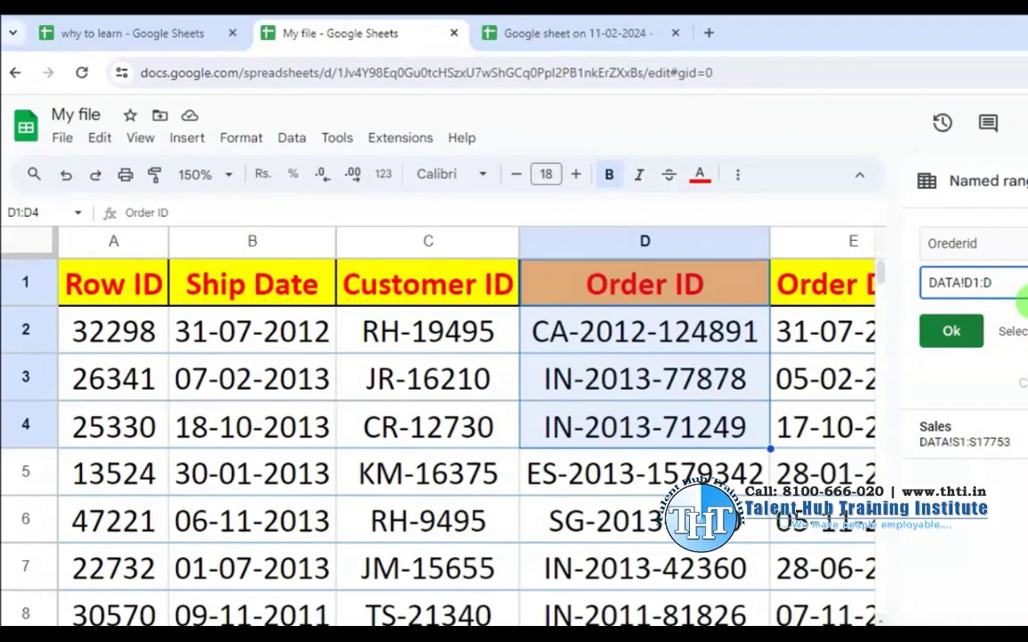
{"action": "left_click", "coordinate": [971, 335]}
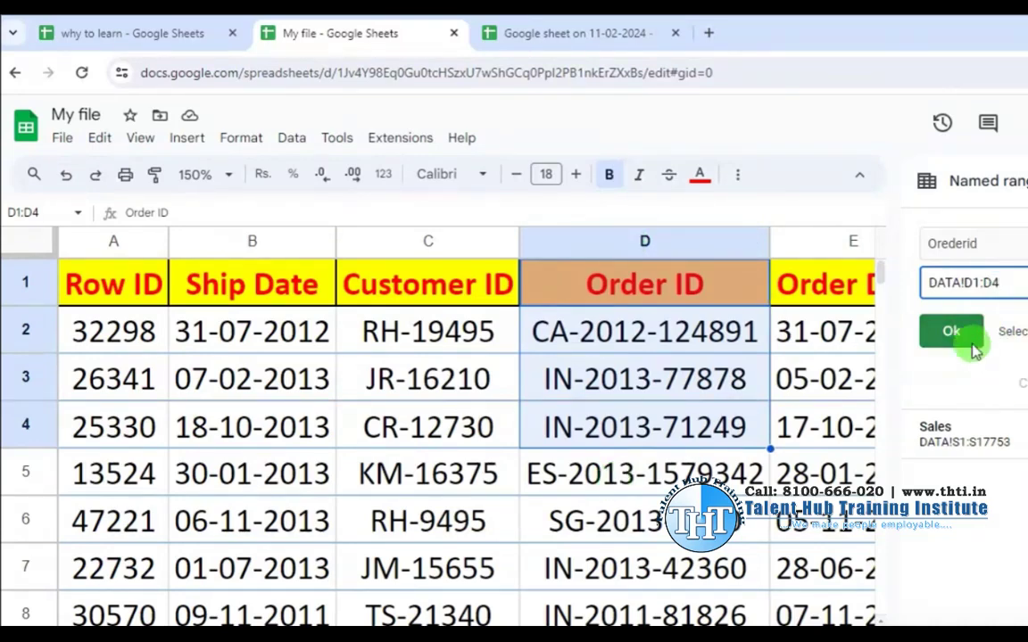
{"action": "left_click", "coordinate": [962, 334]}
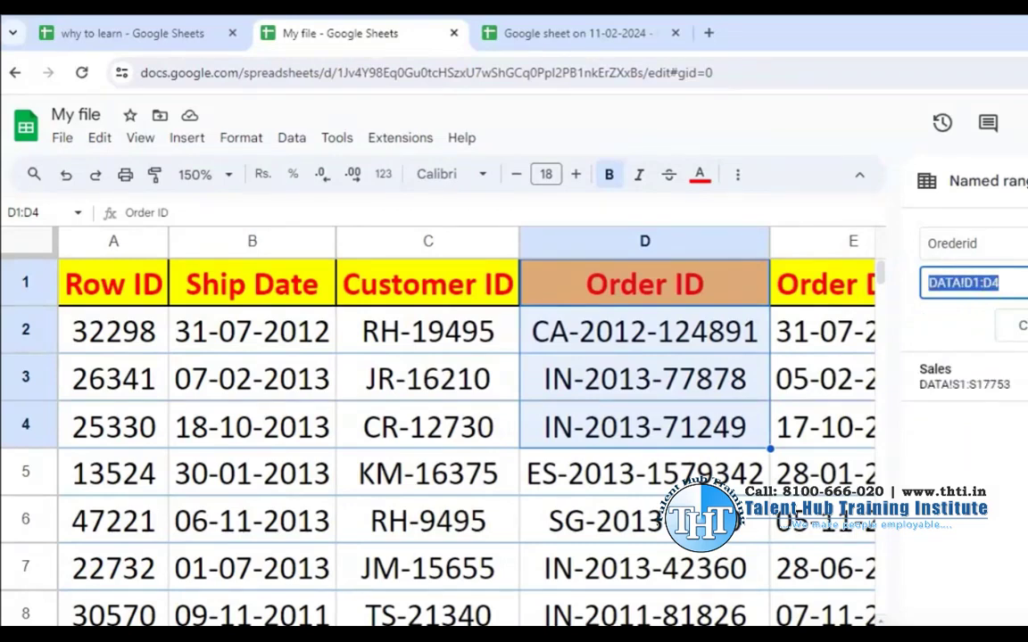
{"action": "key", "text": "Return"}
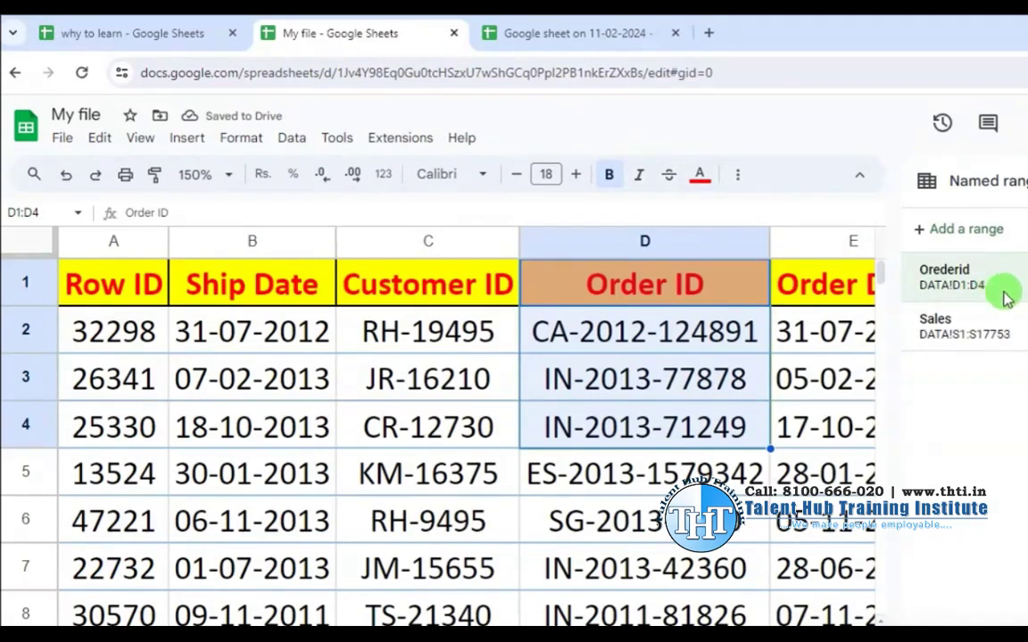
- Extend Orederid to the whole Order ID column, DATA!D1:D17753
{"action": "left_click", "coordinate": [951, 277]}
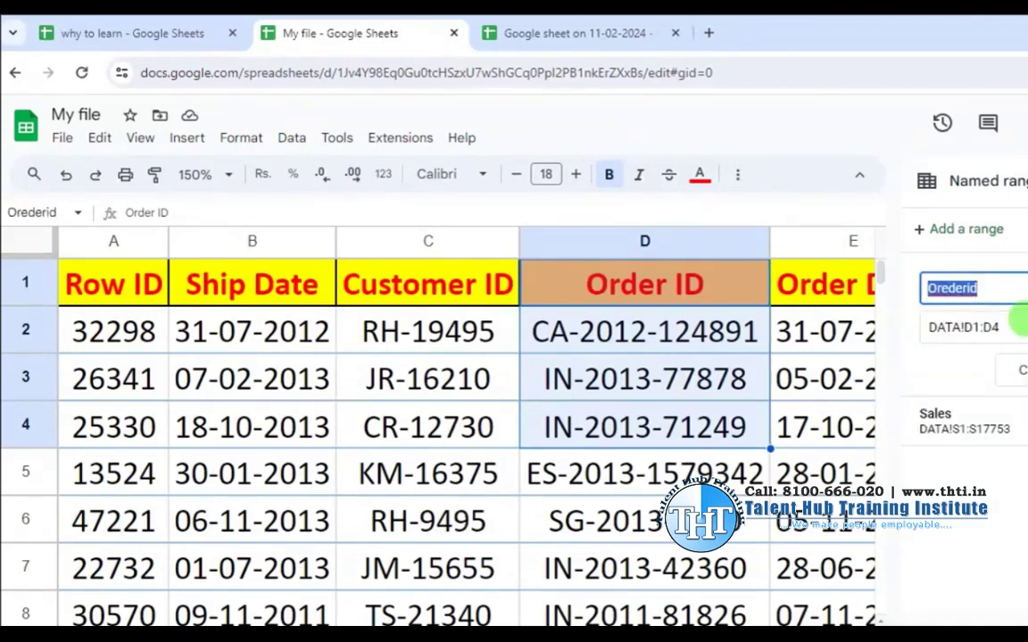
{"action": "left_click", "coordinate": [1017, 326]}
{"action": "key", "text": "BackSpace"}
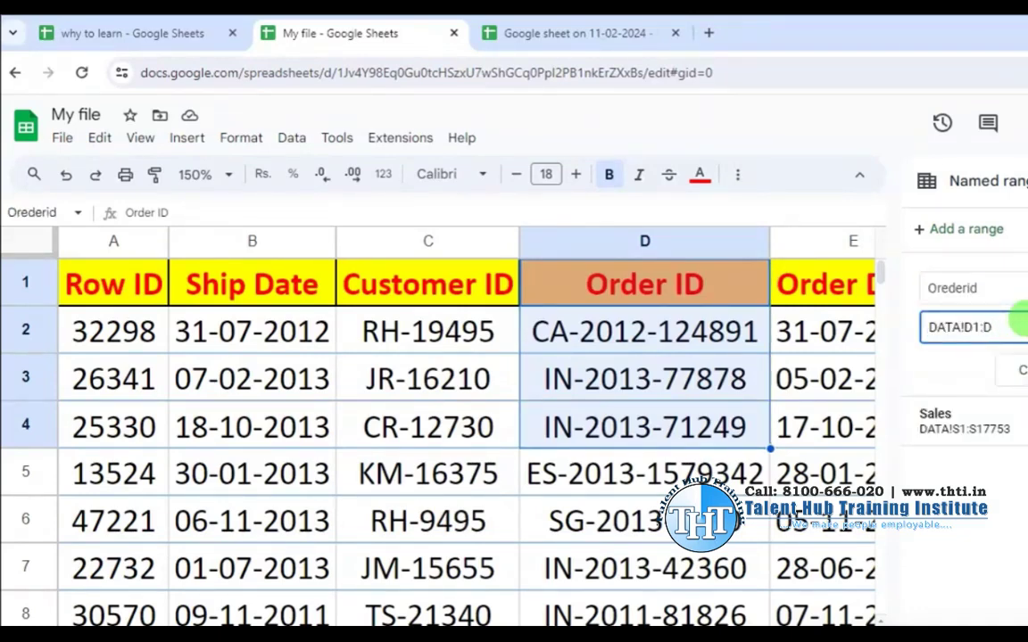
{"action": "key", "text": "Return"}
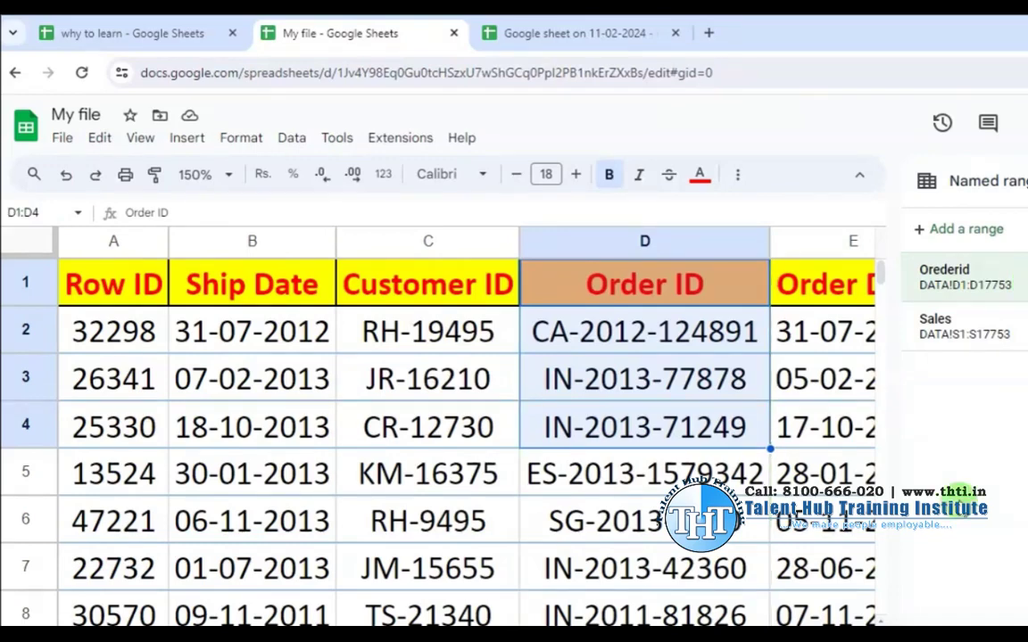
{"action": "left_click", "coordinate": [674, 412]}
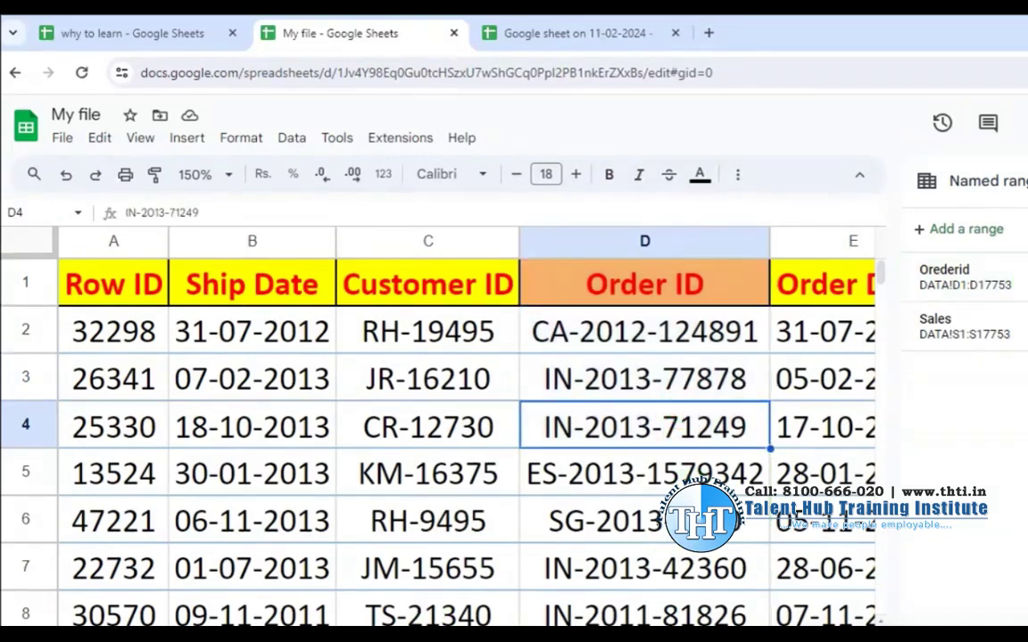
- On the report sheet, enter =UNIQUE(Orederid) in F3
{"action": "key", "text": "ctrl+Page_Down"}
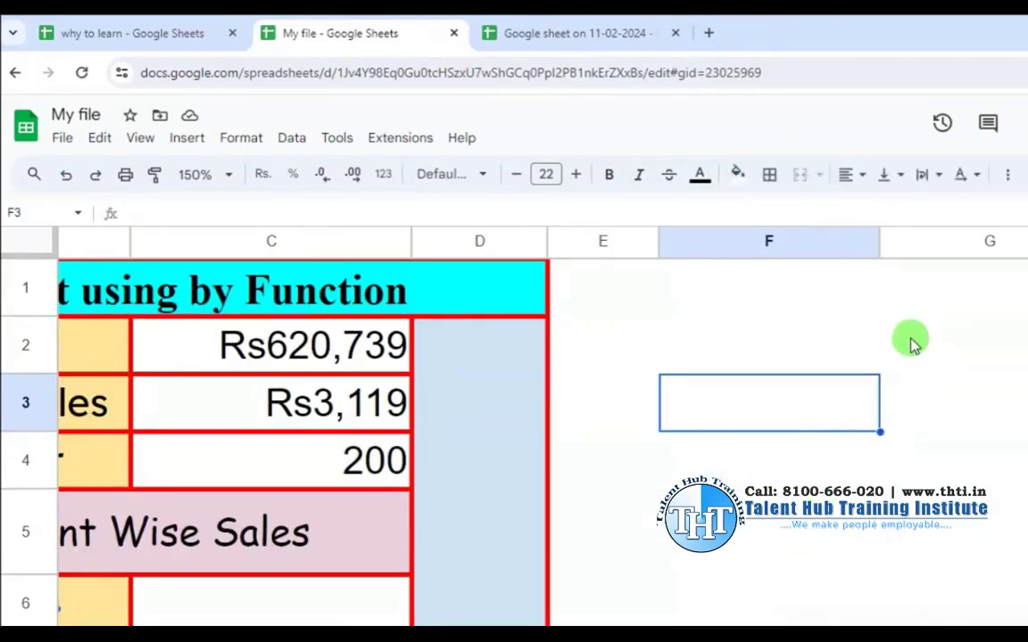
{"action": "type", "text": "="}
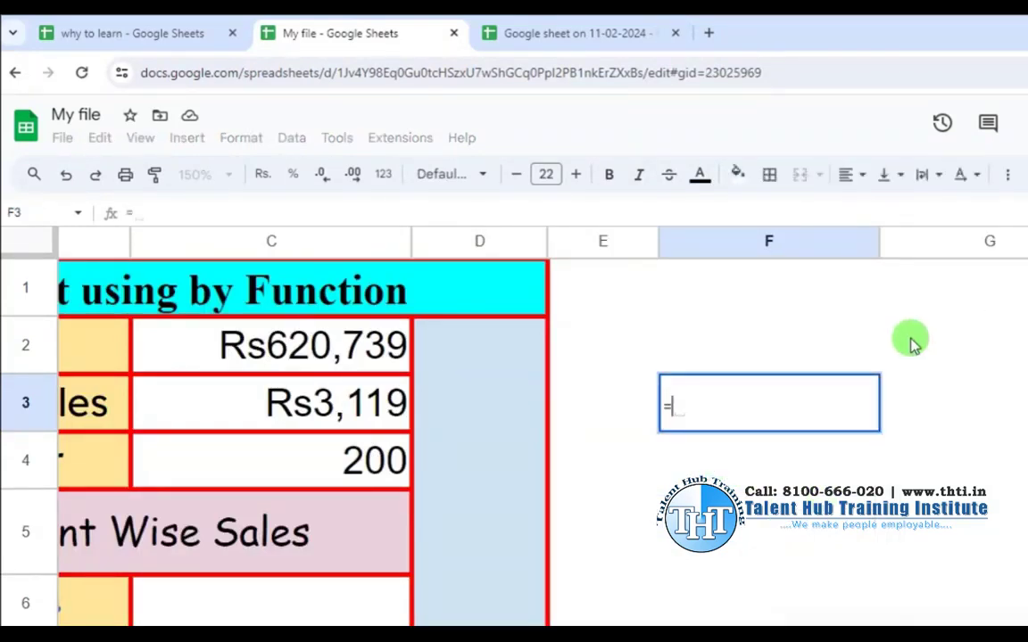
{"action": "type", "text": "uni"}
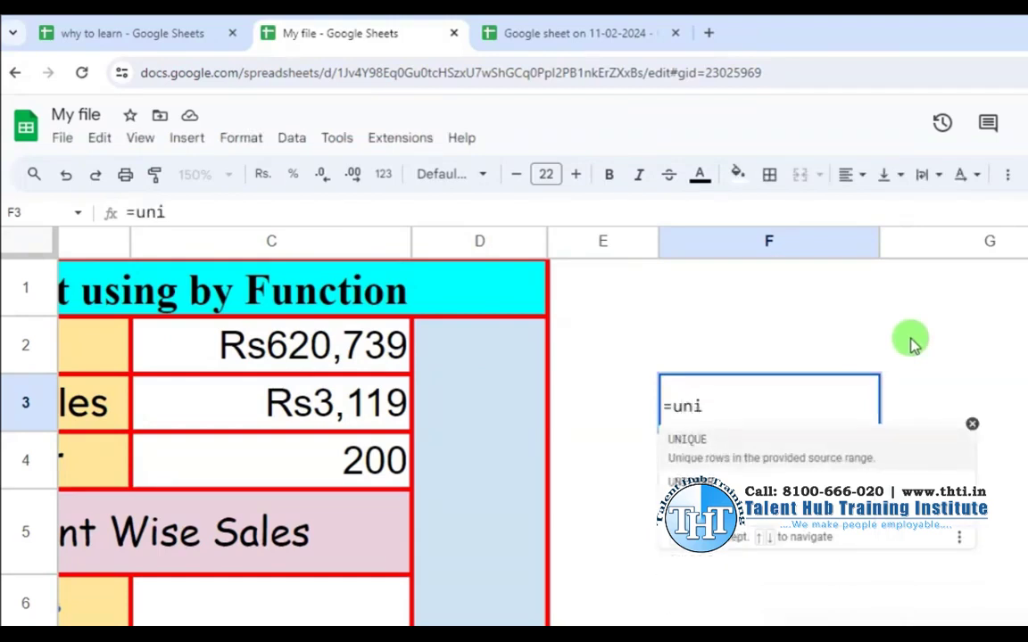
{"action": "key", "text": "Tab"}
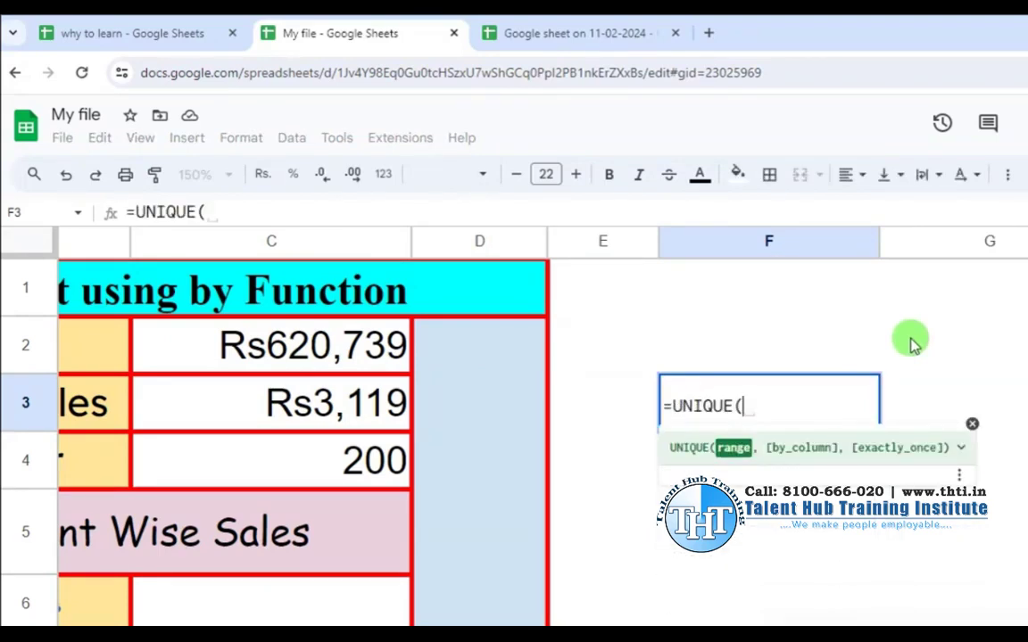
{"action": "type", "text": "ord"}
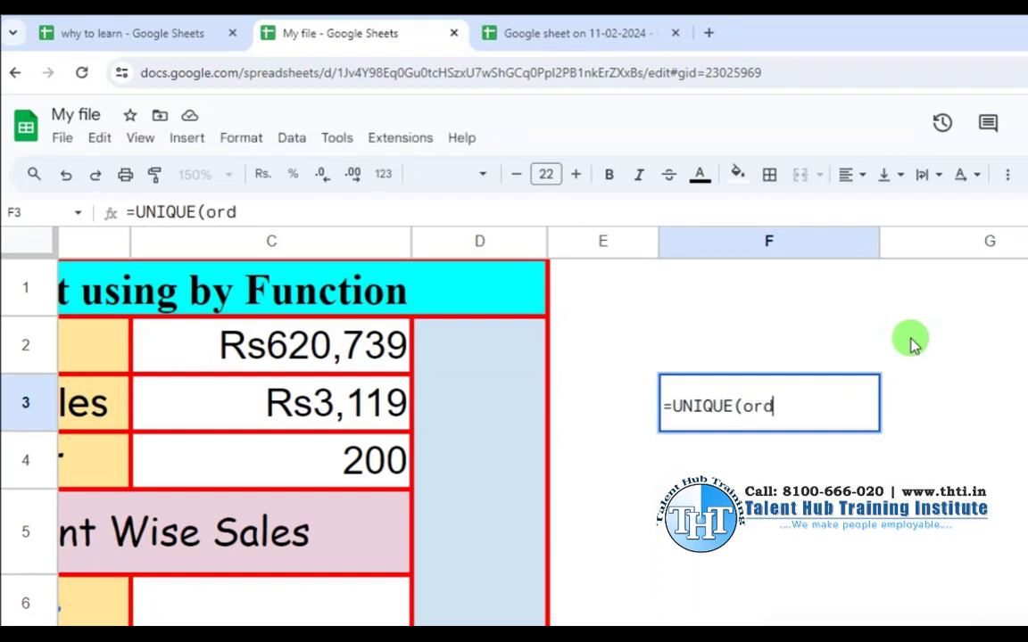
{"action": "key", "text": "BackSpace"}
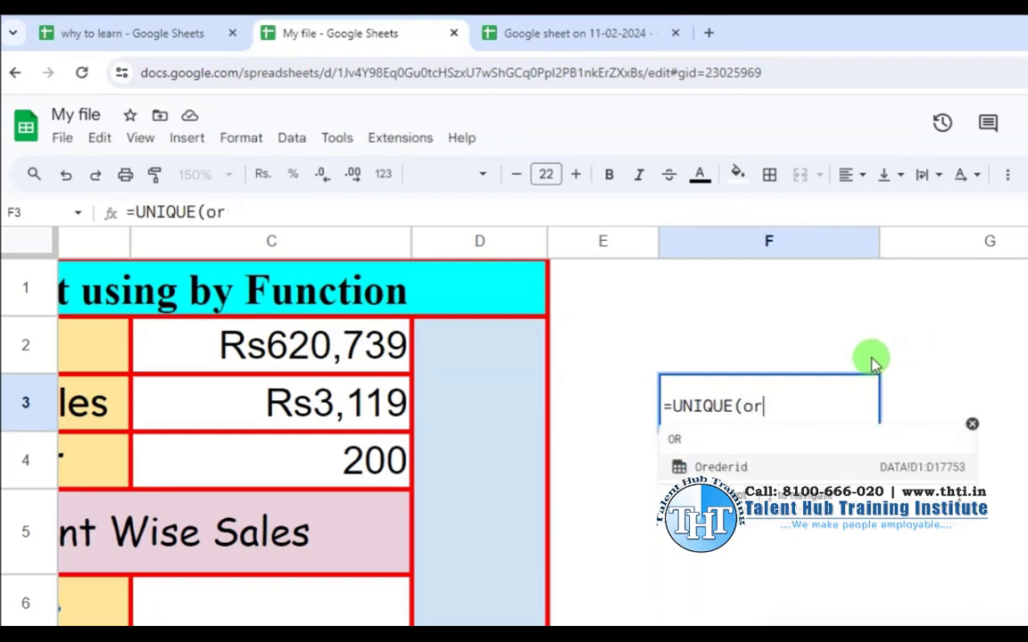
{"action": "key", "text": "Tab"}
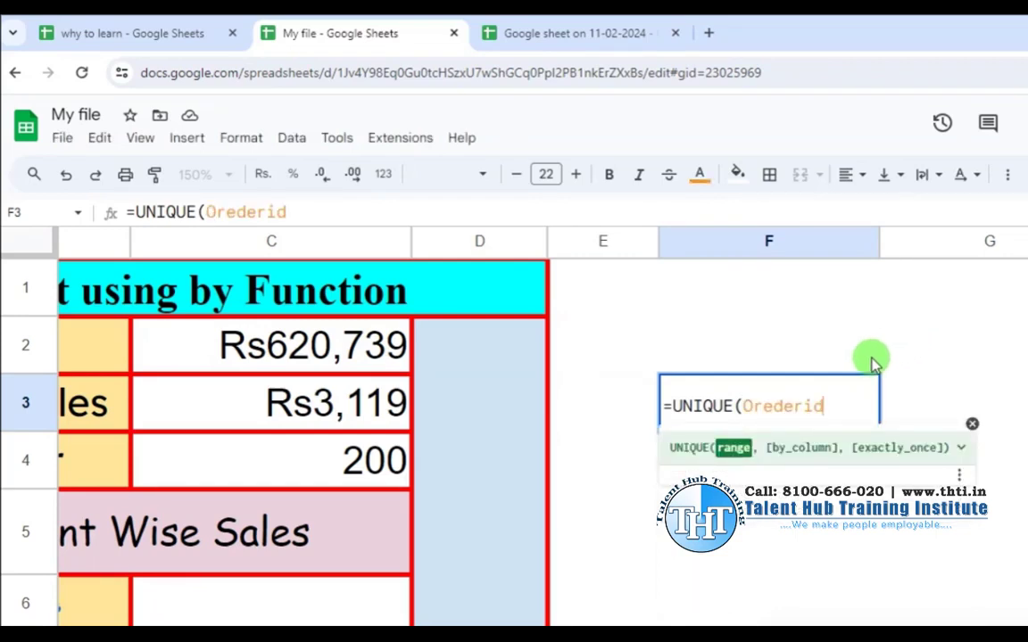
{"action": "type", "text": ")"}
{"action": "key", "text": "Return"}
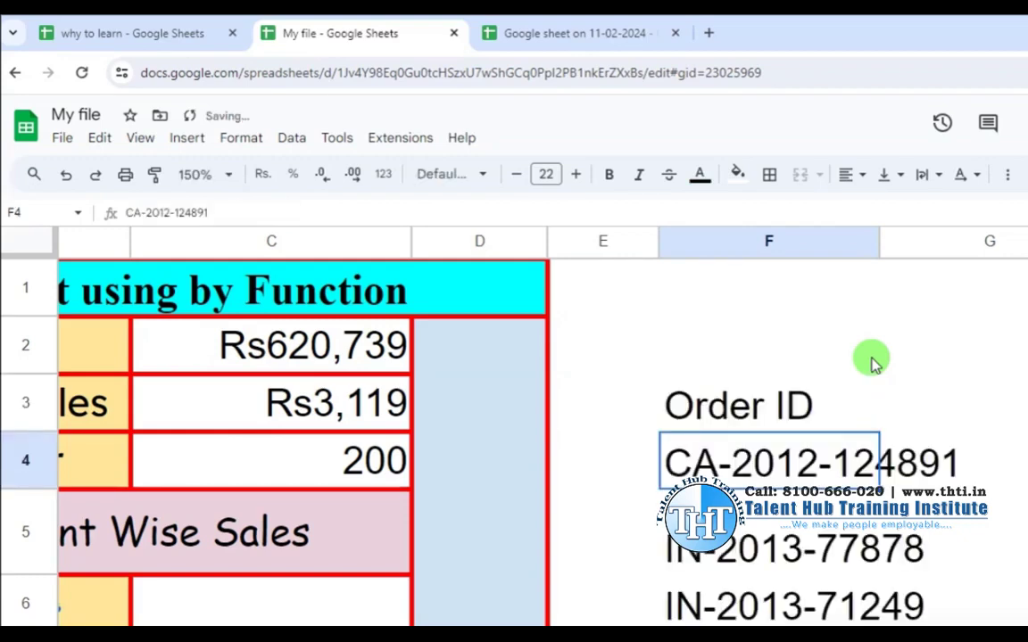
- Select and scroll through the spilled unique Order ID list down to row 198
{"action": "key", "text": "Up"}
{"action": "key", "text": "Down"}
{"action": "key", "text": "ctrl+shift+Down"}
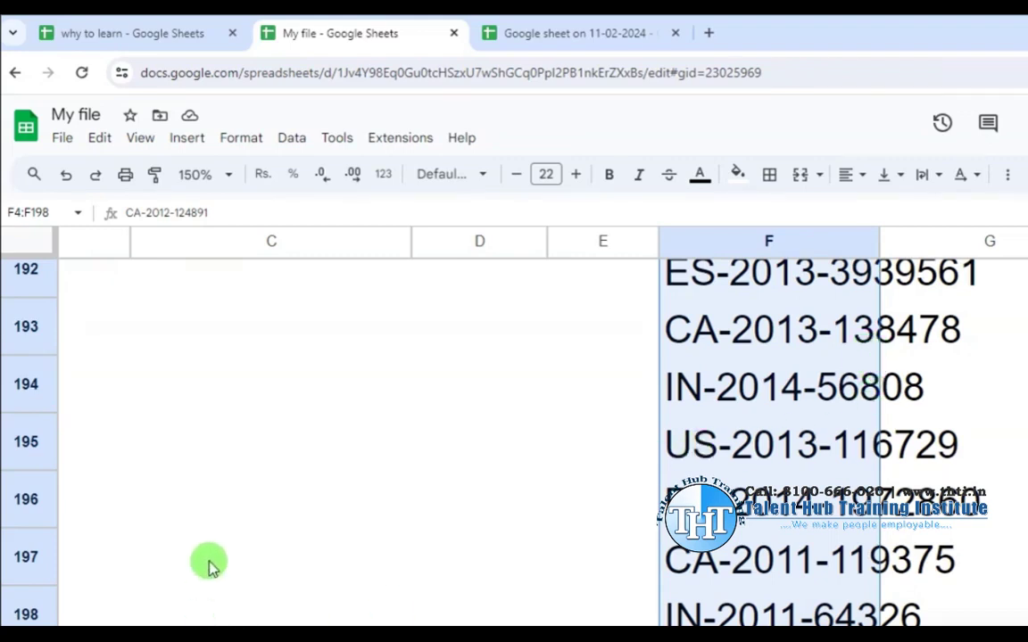
{"action": "scroll", "coordinate": [209, 562], "scroll_direction": "down", "scroll_amount": 2}
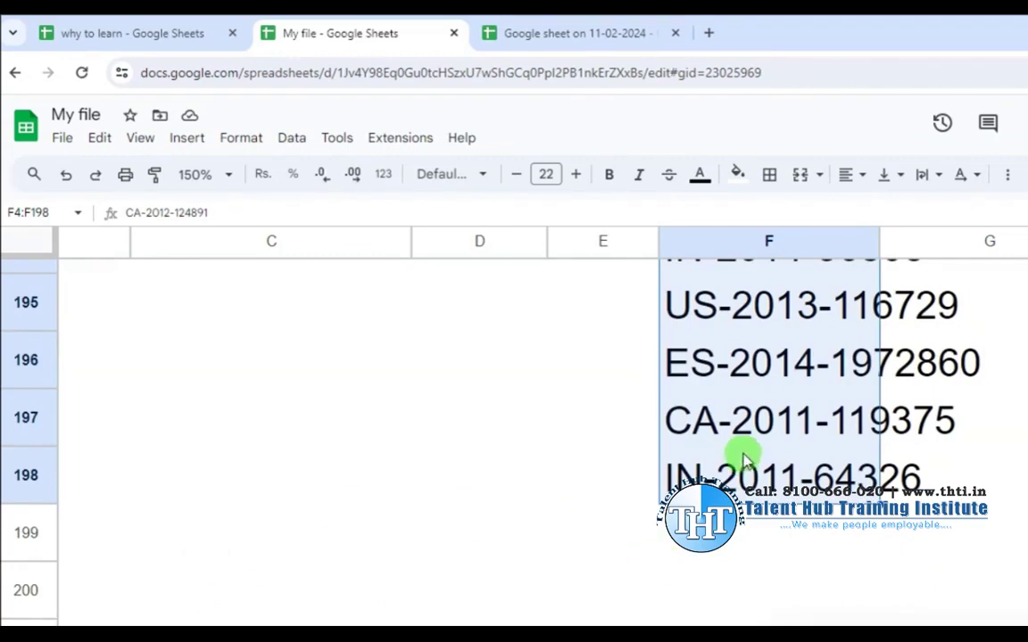
{"action": "scroll", "coordinate": [745, 459], "scroll_direction": "up", "scroll_amount": 5}
{"action": "scroll", "coordinate": [740, 464], "scroll_direction": "up", "scroll_amount": 5}
{"action": "scroll", "coordinate": [739, 466], "scroll_direction": "up", "scroll_amount": 5}
{"action": "scroll", "coordinate": [733, 473], "scroll_direction": "up", "scroll_amount": 4}
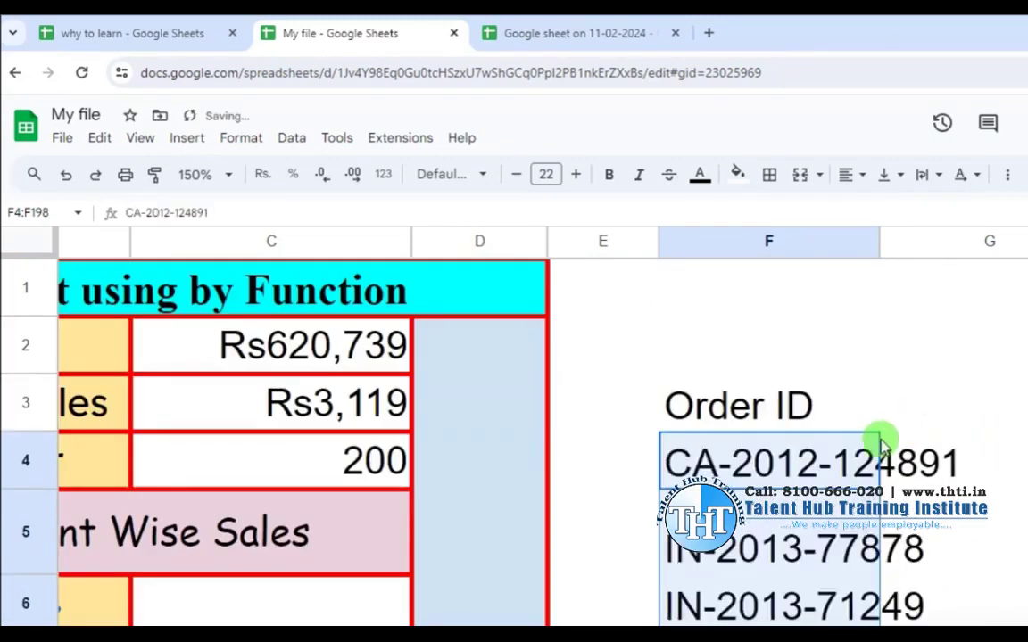
- Delete the Order ID formula in F3 and start a new =UNIQUE( formula
{"action": "left_click", "coordinate": [756, 408]}
{"action": "key", "text": "Delete"}
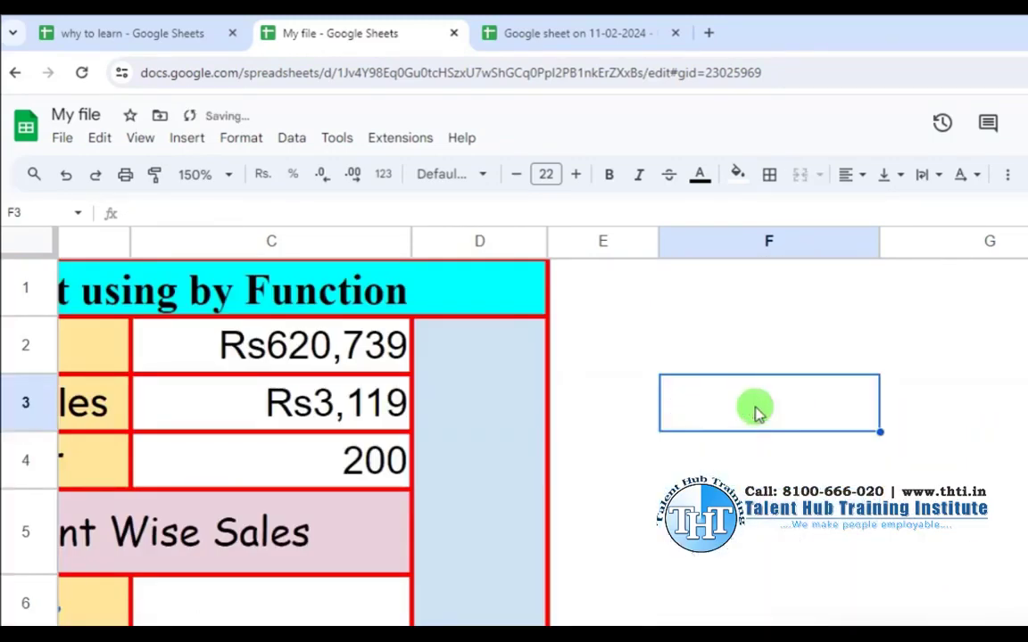
{"action": "type", "text": "="}
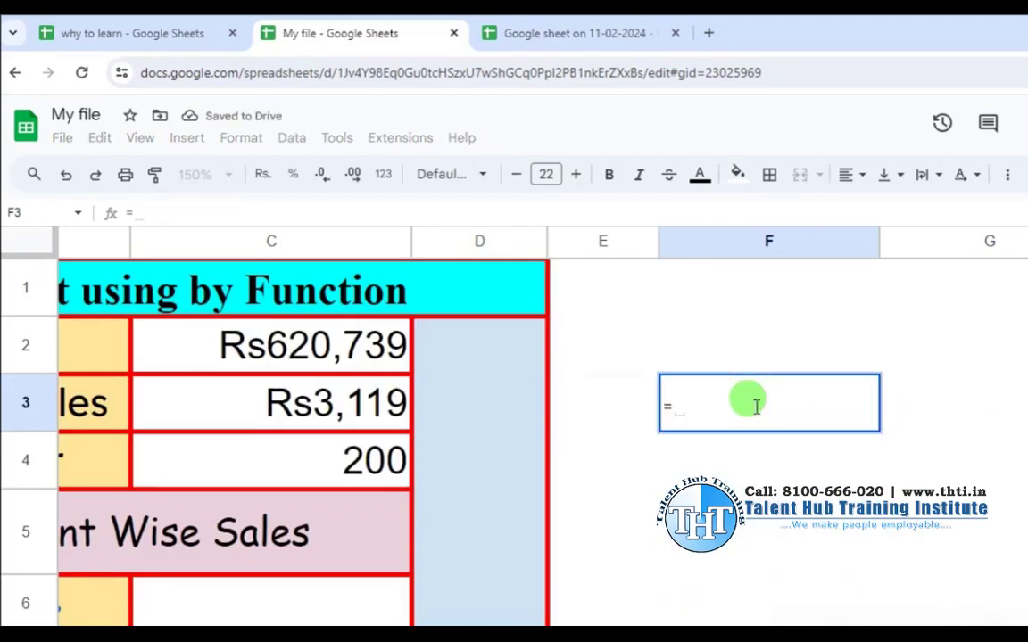
{"action": "type", "text": "S"}
{"action": "key", "text": "BackSpace"}
{"action": "key", "text": "BackSpace"}
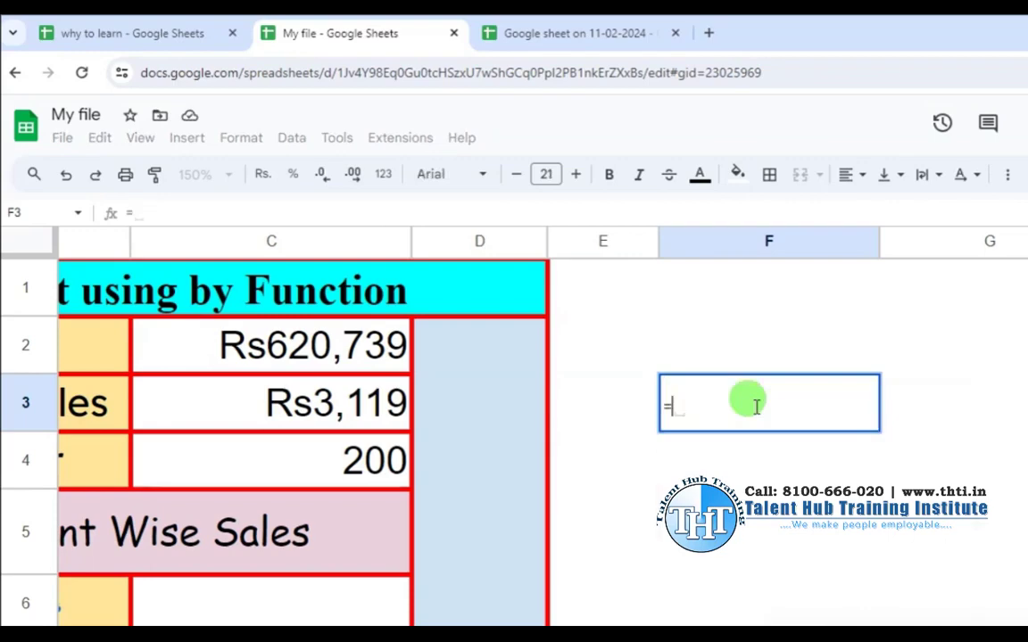
{"action": "type", "text": "=un"}
{"action": "key", "text": "Tab"}
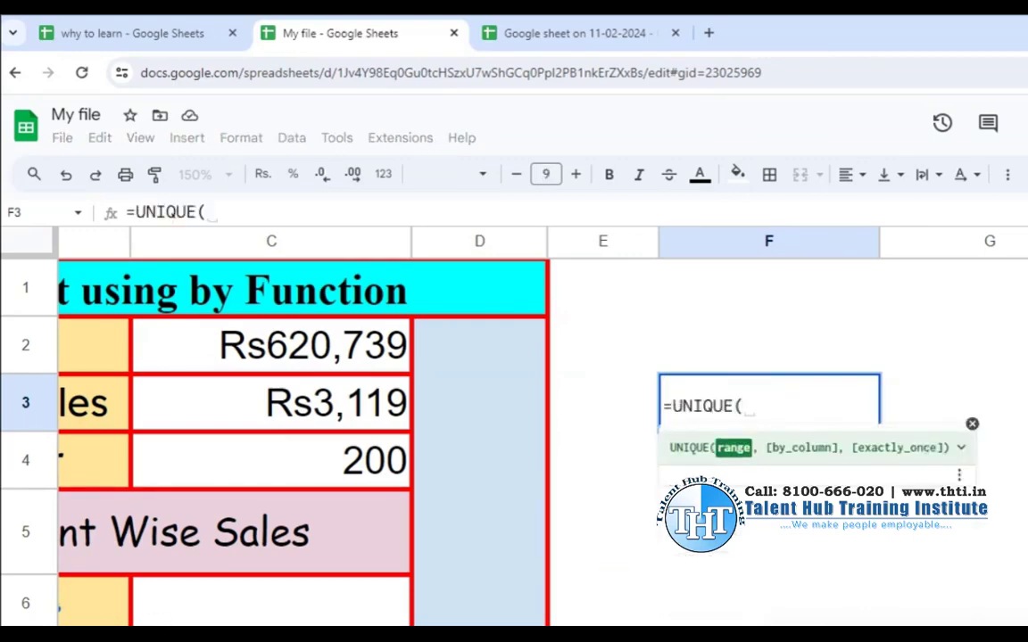
- Point the formula at the DATA sheet's Ship Mode column F1:F and close it
{"action": "left_click", "coordinate": [103, 615]}
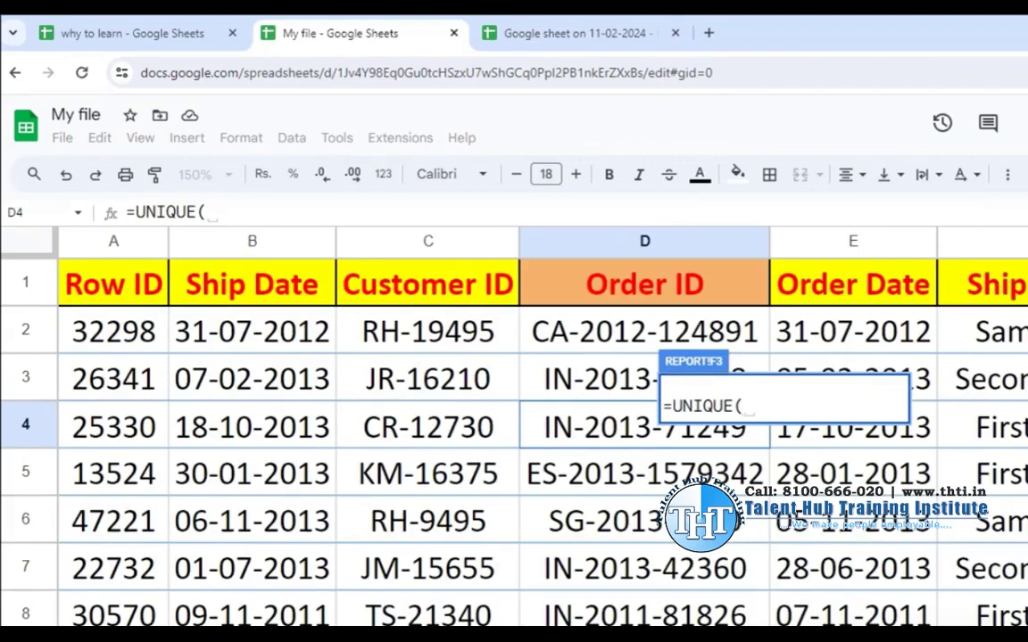
{"action": "scroll", "coordinate": [535, 428], "scroll_direction": "right", "scroll_amount": 3}
{"action": "scroll", "coordinate": [535, 428], "scroll_direction": "right", "scroll_amount": 3}
{"action": "scroll", "coordinate": [536, 429], "scroll_direction": "right", "scroll_amount": 1}
{"action": "scroll", "coordinate": [535, 428], "scroll_direction": "right", "scroll_amount": 1}
{"action": "scroll", "coordinate": [350, 464], "scroll_direction": "left", "scroll_amount": 1}
{"action": "scroll", "coordinate": [350, 464], "scroll_direction": "left", "scroll_amount": 3}
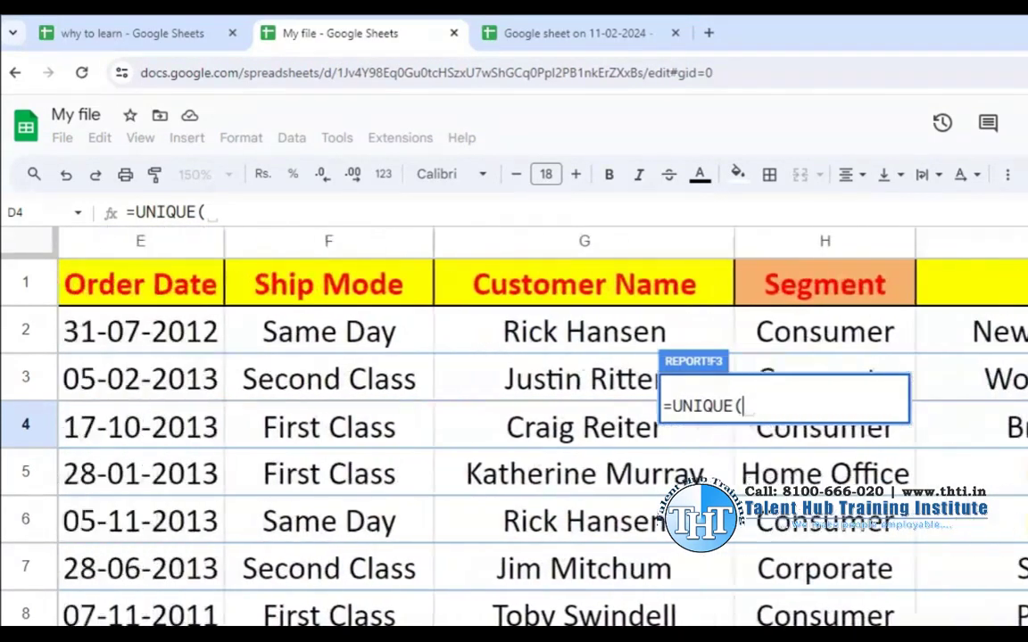
{"action": "scroll", "coordinate": [350, 464], "scroll_direction": "left", "scroll_amount": 3}
{"action": "scroll", "coordinate": [350, 464], "scroll_direction": "left", "scroll_amount": 1}
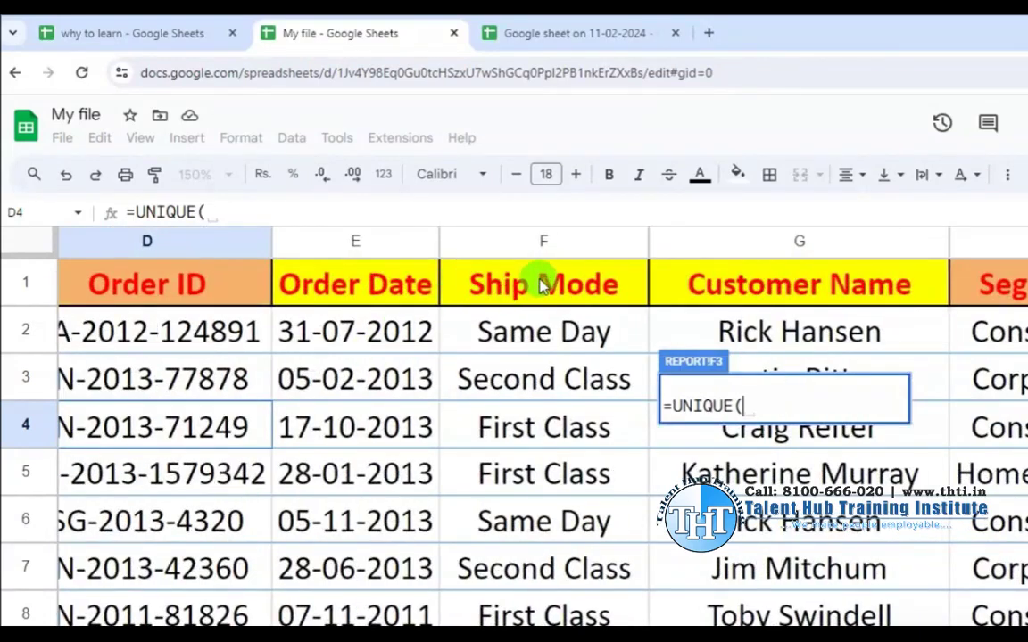
{"action": "left_click_drag", "start_coordinate": [542, 284], "coordinate": [537, 417]}
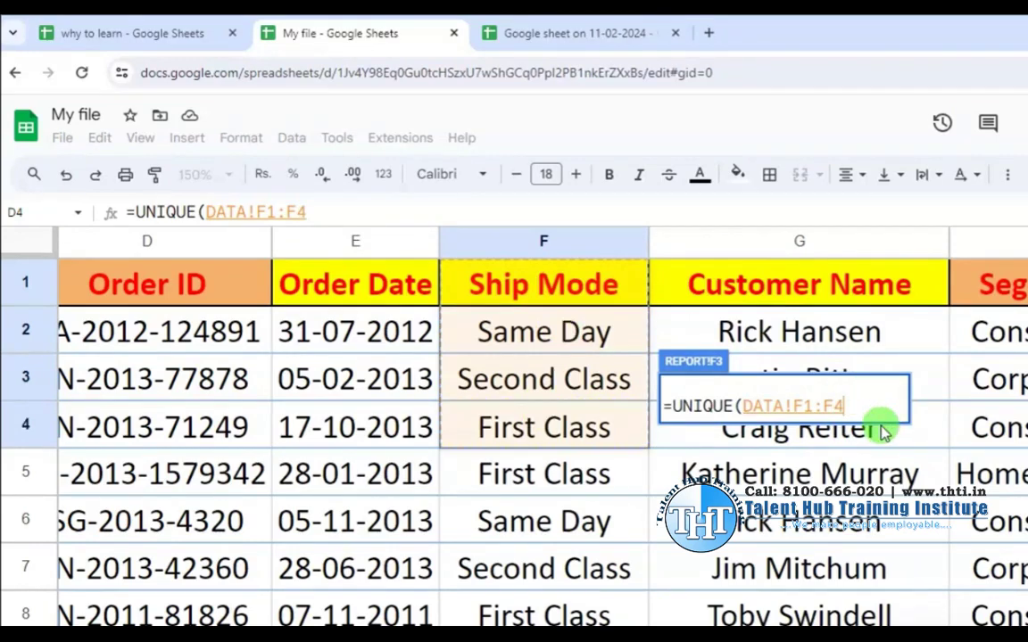
{"action": "key", "text": "BackSpace"}
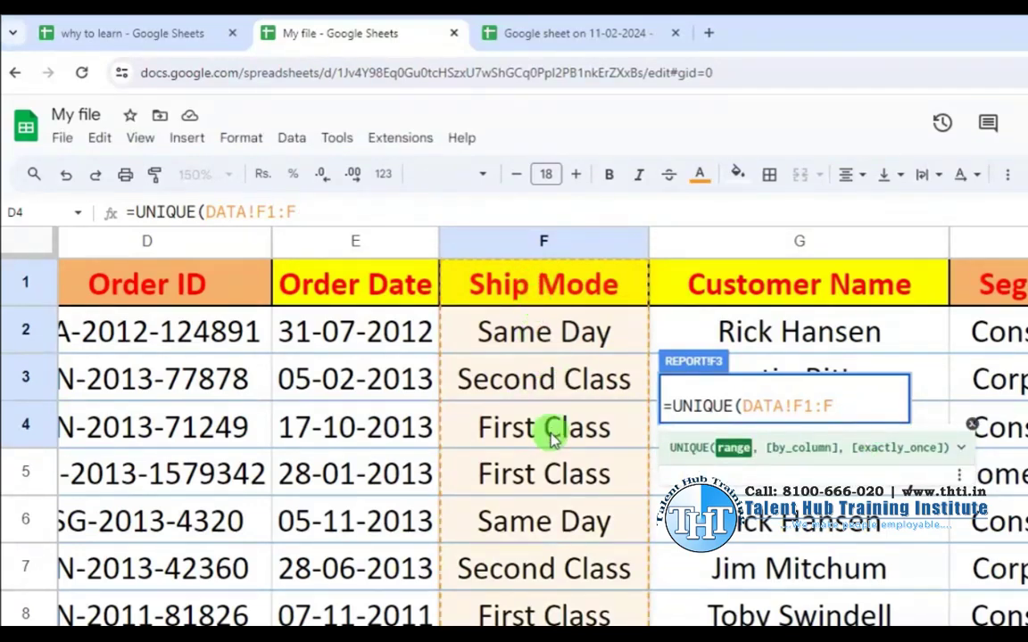
{"action": "type", "text": ")"}
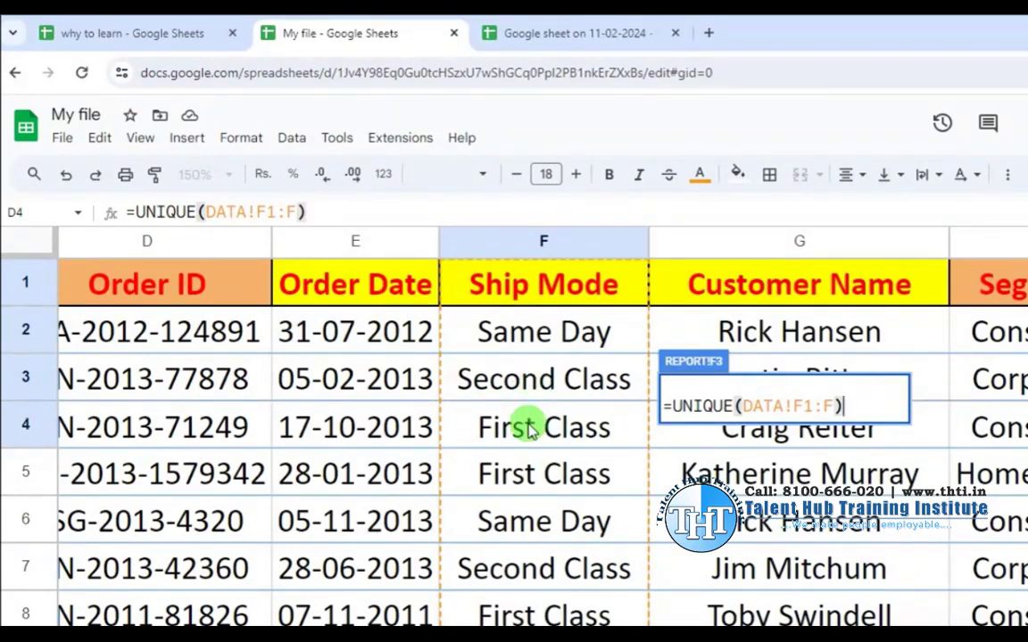
{"action": "key", "text": "Return"}
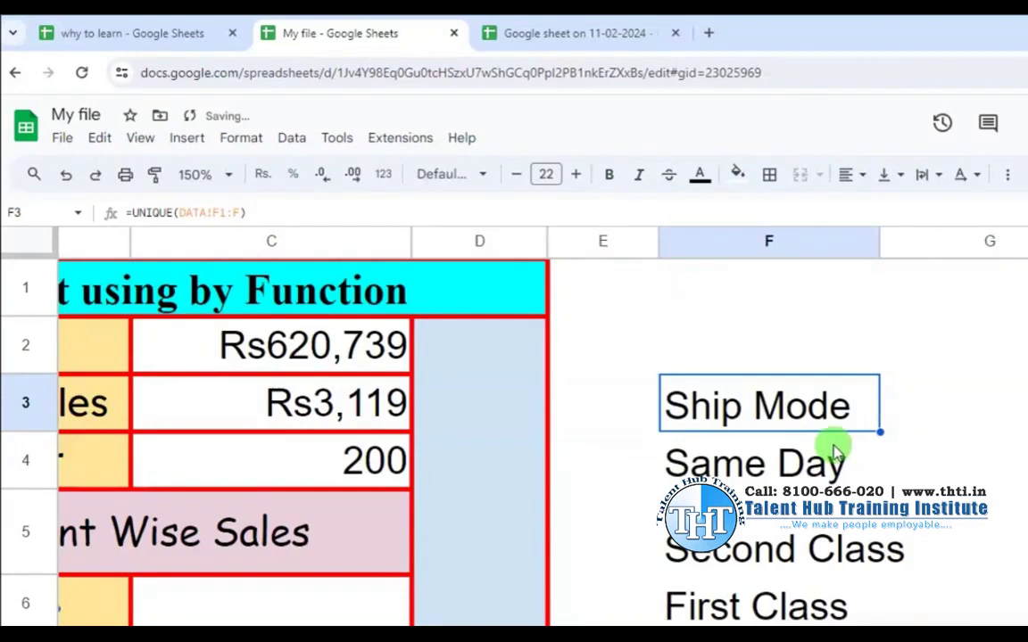
- Review the Ship Mode values Same Day through Standard Class, then delete F3's UNIQUE formula
{"action": "left_click", "coordinate": [834, 451]}
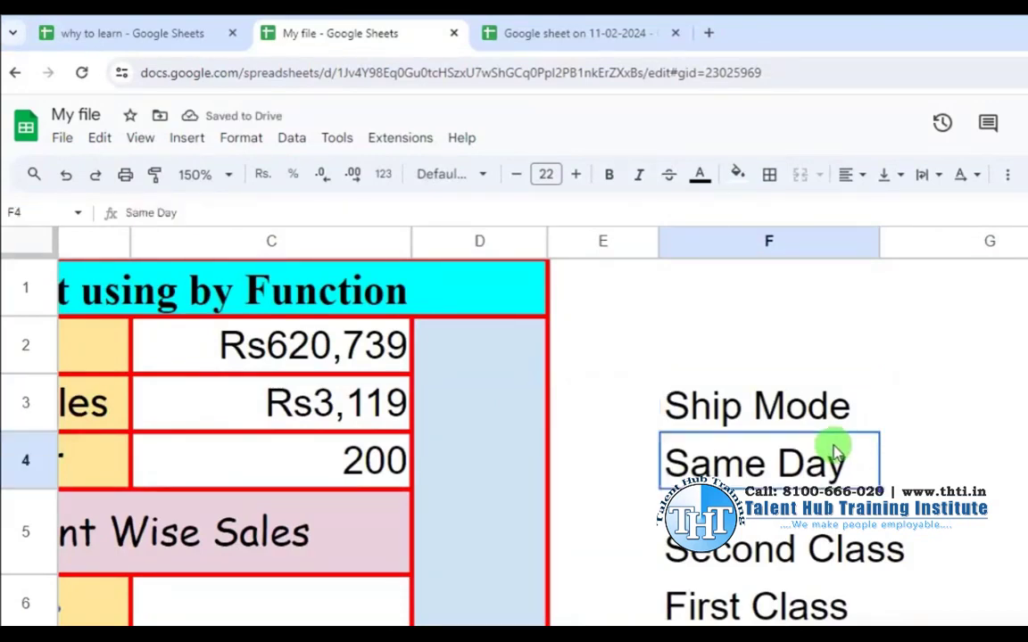
{"action": "key", "text": "Down"}
{"action": "key", "text": "Down"}
{"action": "key", "text": "Down"}
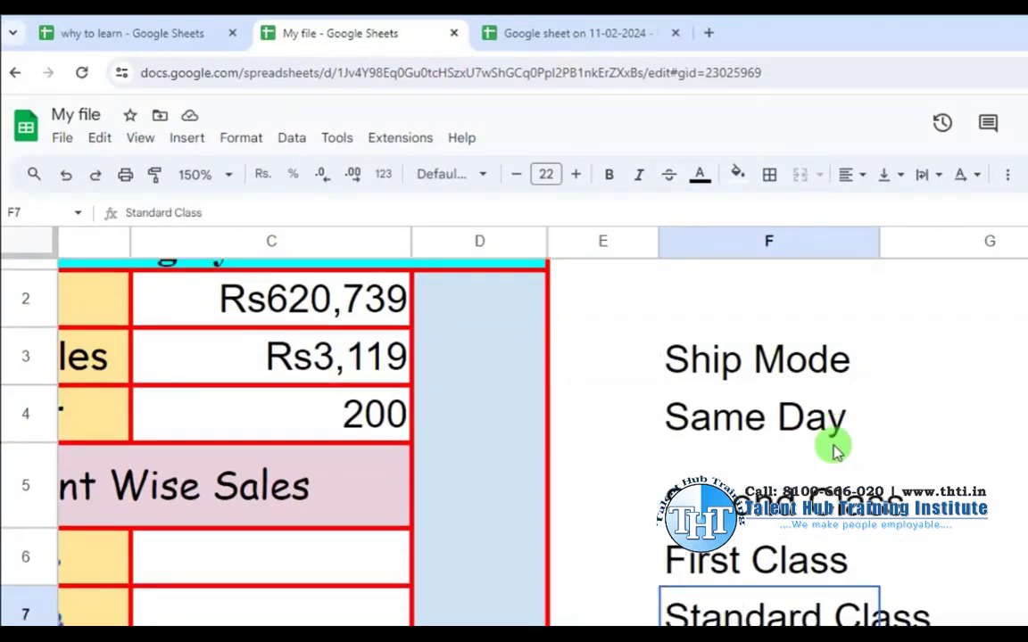
{"action": "key", "text": "Down"}
{"action": "key", "text": "Up"}
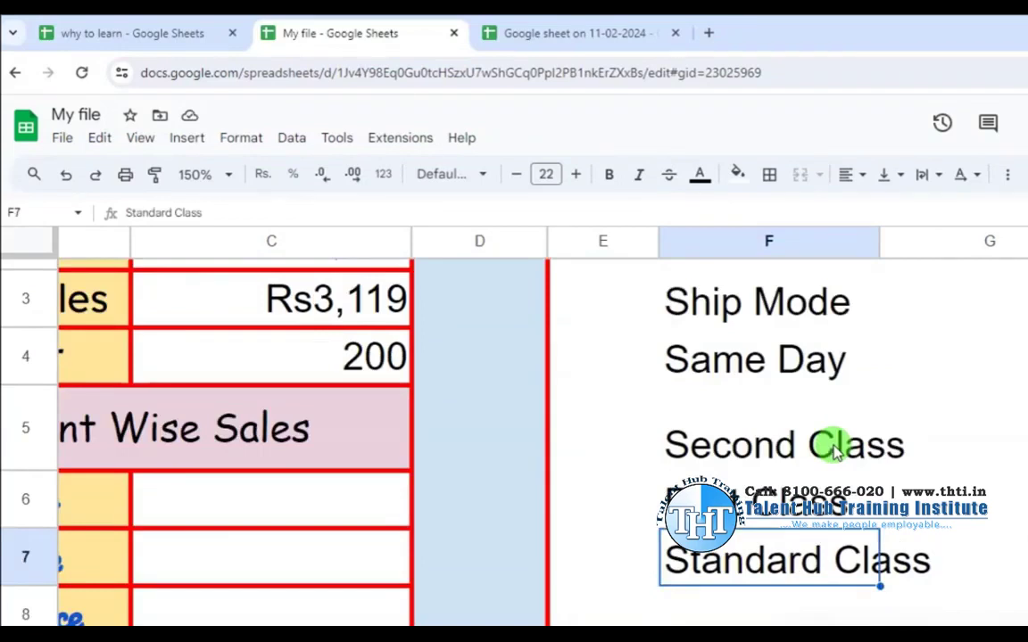
{"action": "key", "text": "shift+Up"}
{"action": "key", "text": "shift+Up"}
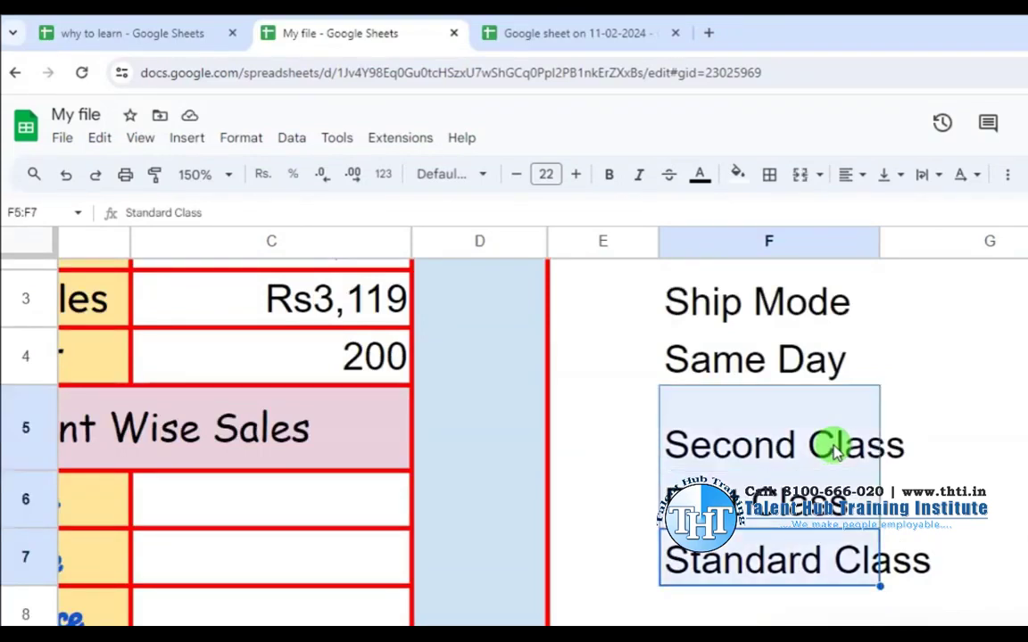
{"action": "key", "text": "shift+Up"}
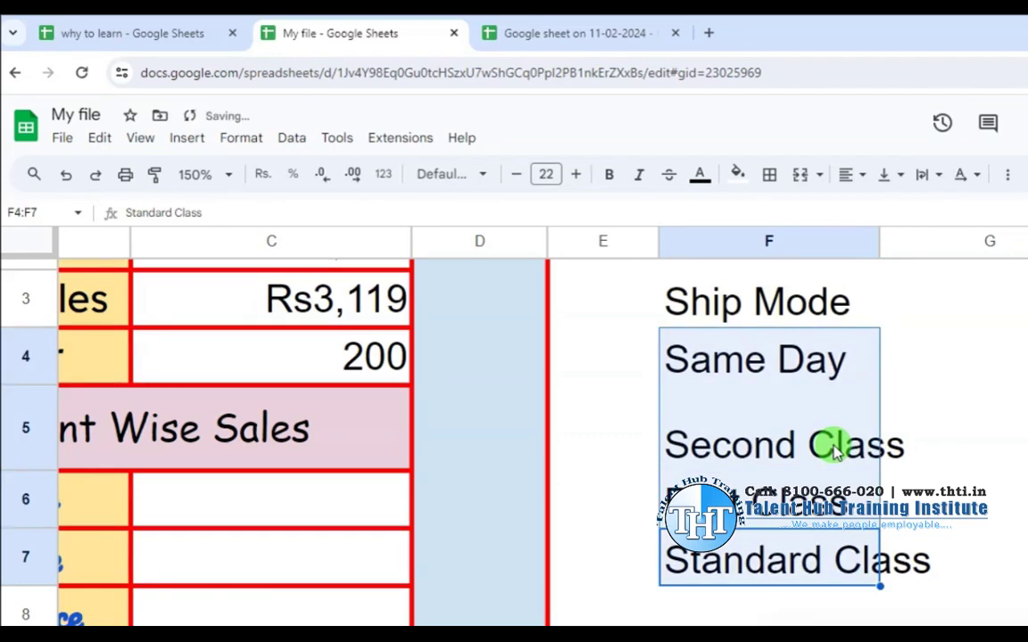
{"action": "key", "text": "Up"}
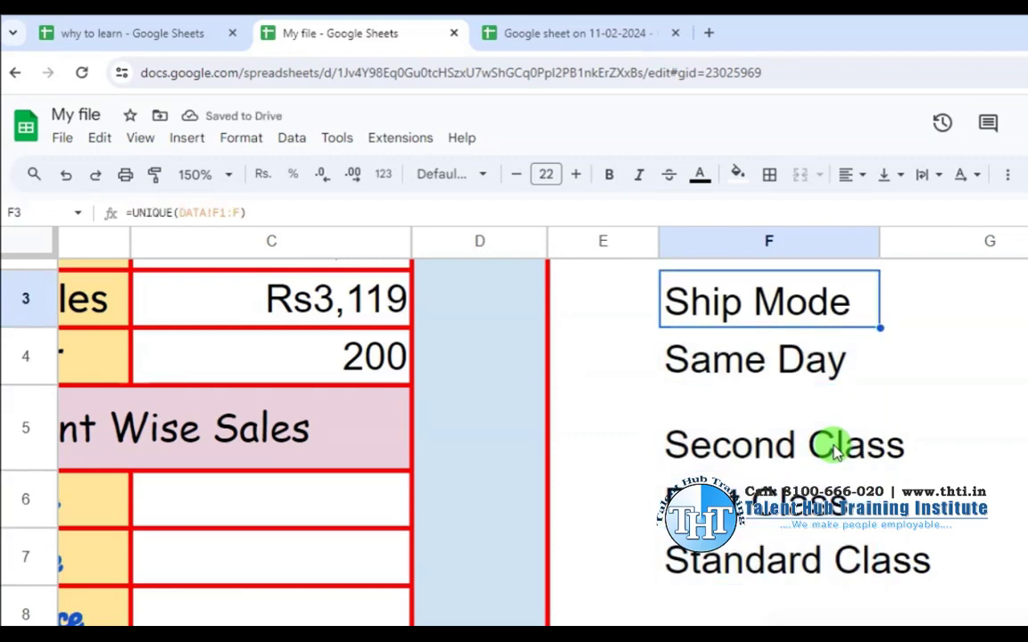
{"action": "key", "text": "Delete"}
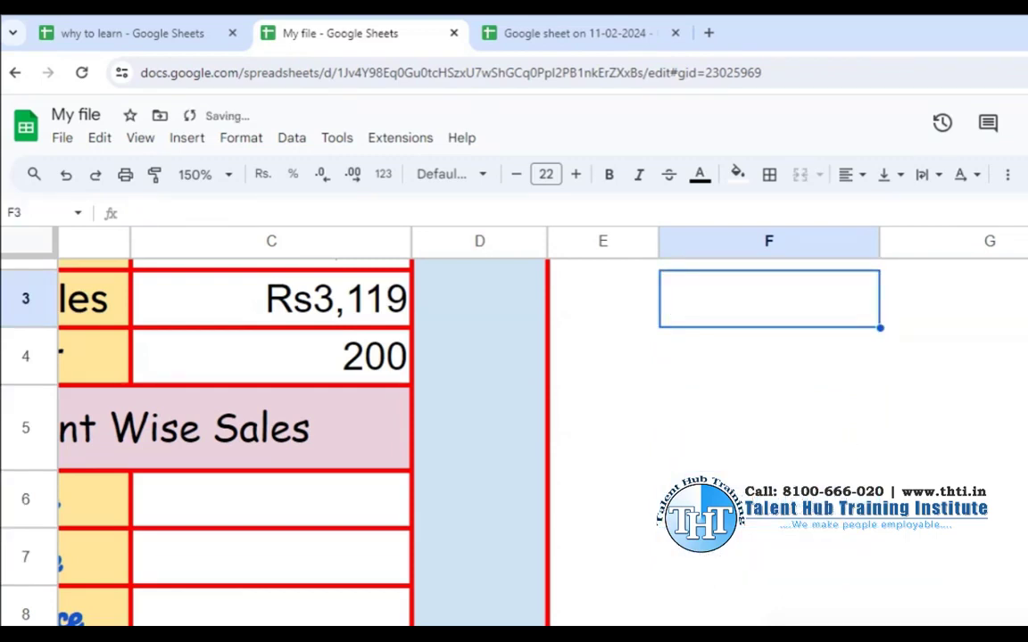
{"action": "scroll", "coordinate": [514, 428], "scroll_direction": "left", "scroll_amount": 5}
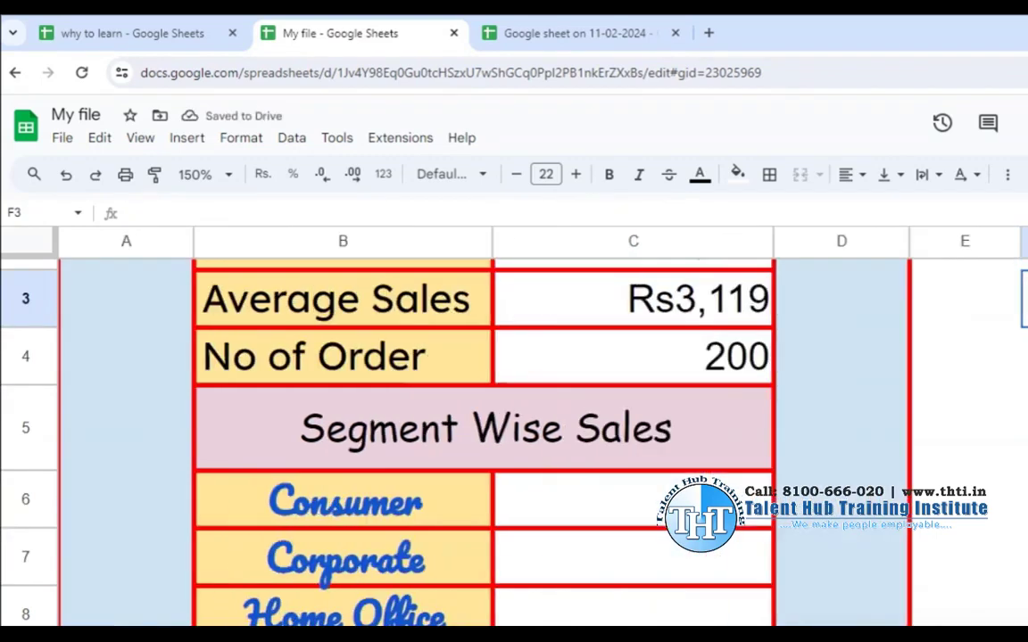
- Wrap Sales in UNIQUE so C4 reads =COUNTA(UNIQUE(Sales)) and shows 199
{"action": "left_click", "coordinate": [657, 369]}
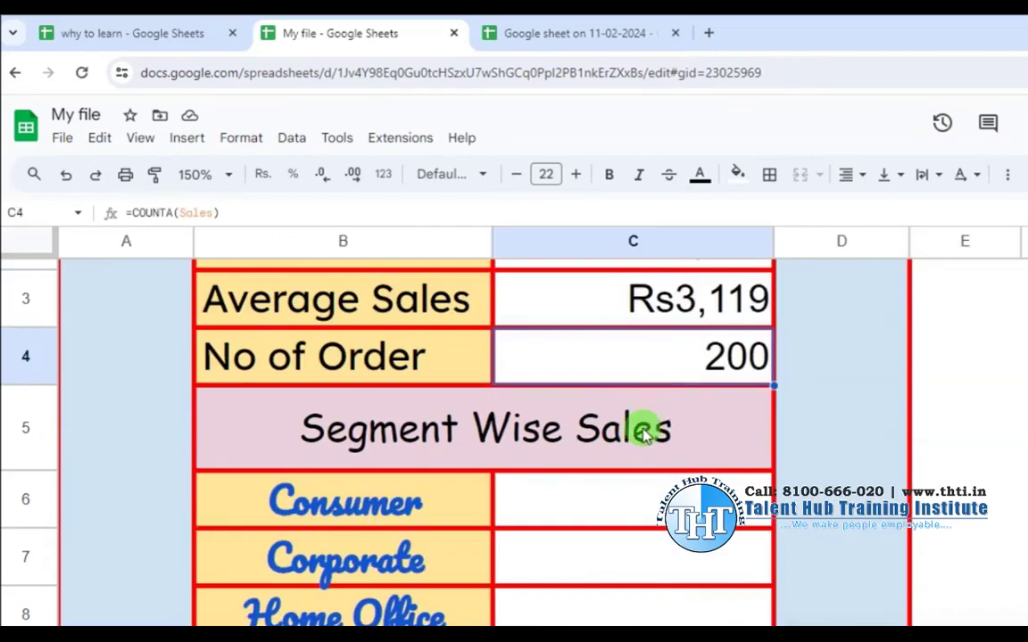
{"action": "double_click", "coordinate": [666, 367]}
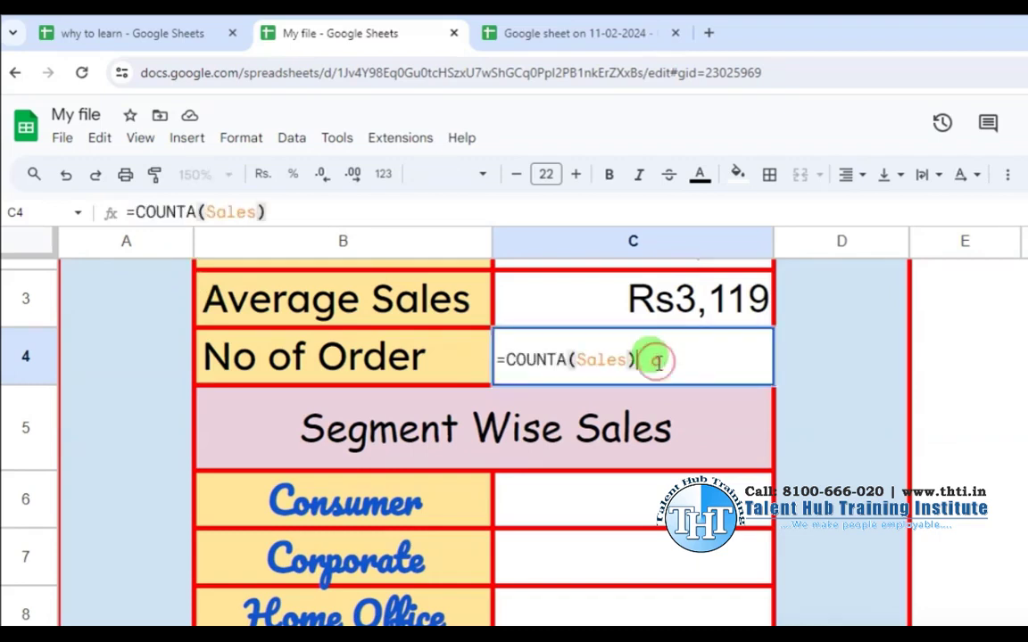
{"action": "type", "text": "-1"}
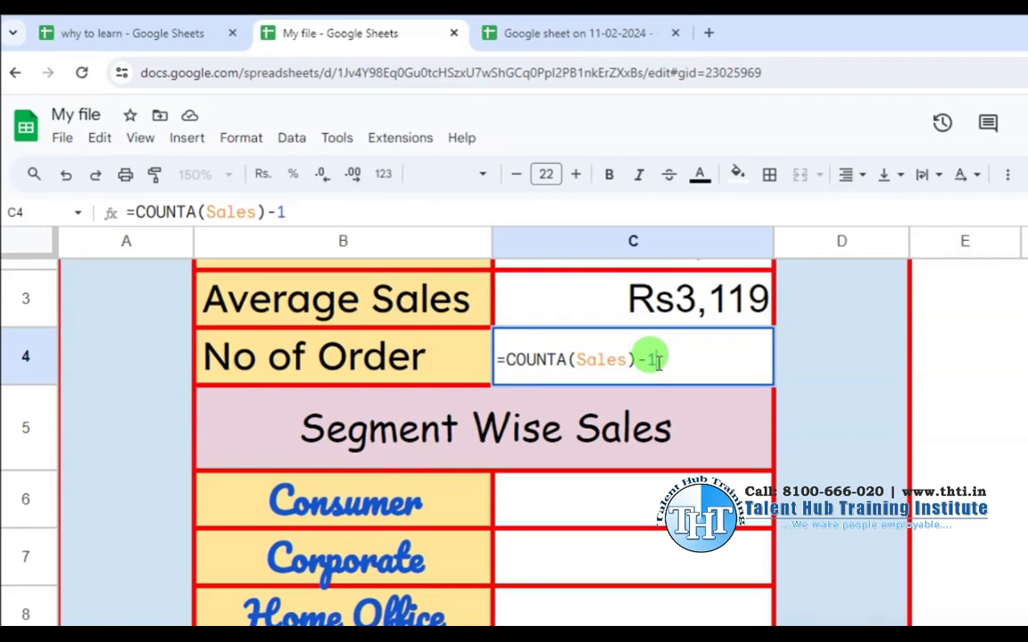
{"action": "key", "text": "BackSpace"}
{"action": "key", "text": "BackSpace"}
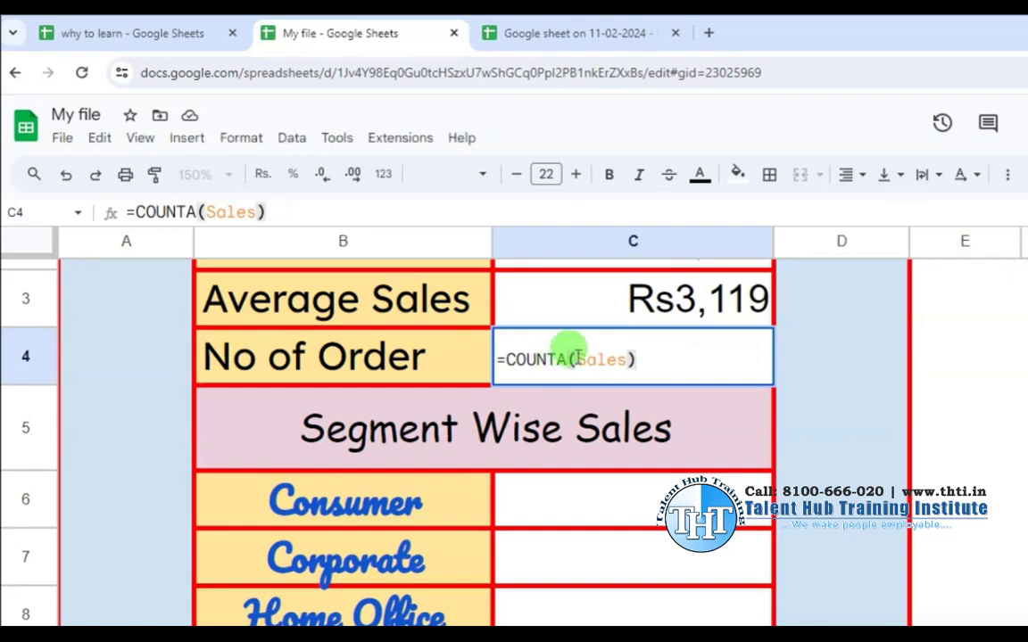
{"action": "left_click", "coordinate": [573, 360]}
{"action": "type", "text": "uni"}
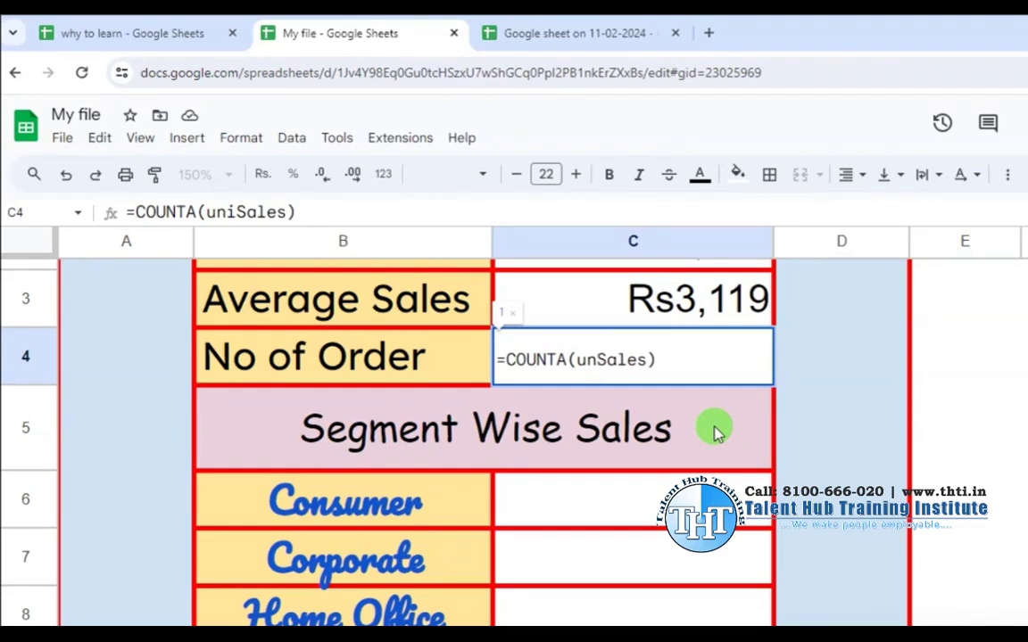
{"action": "key", "text": "BackSpace"}
{"action": "key", "text": "BackSpace"}
{"action": "key", "text": "BackSpace"}
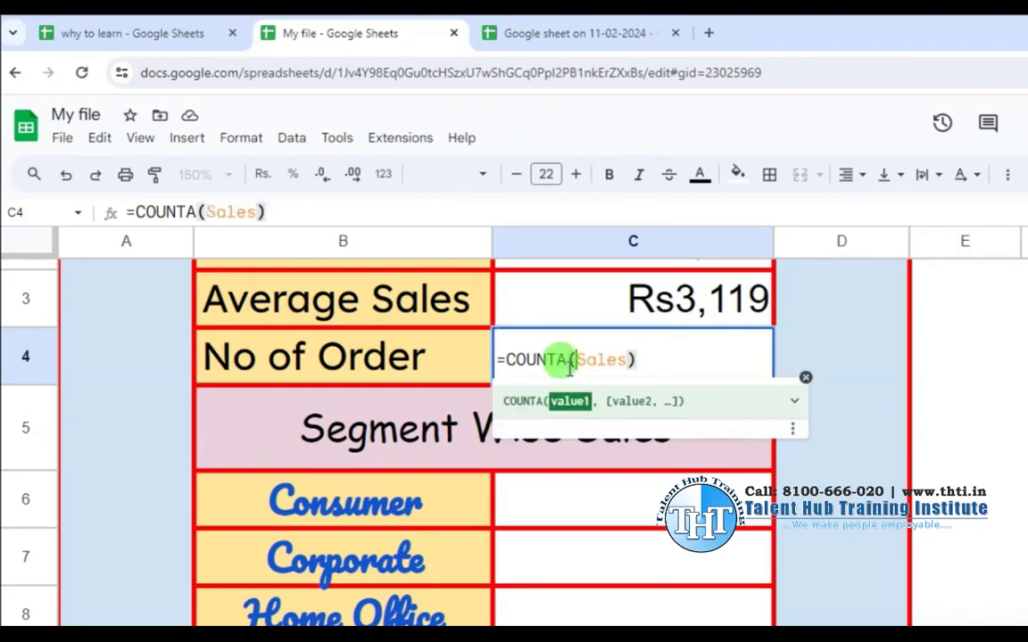
{"action": "double_click", "coordinate": [594, 358]}
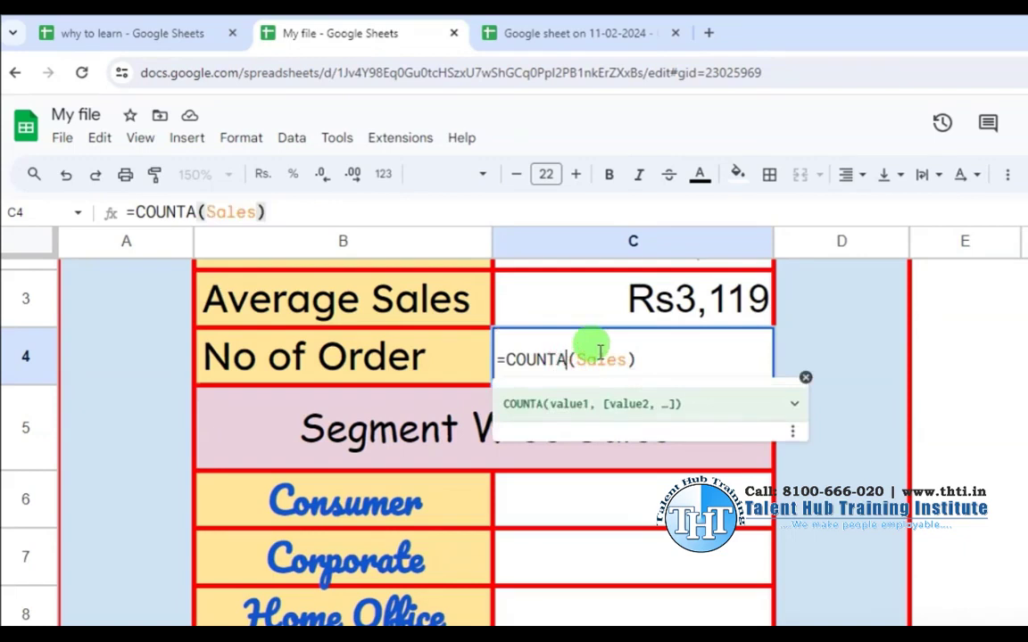
{"action": "type", "text": "uni"}
{"action": "key", "text": "BackSpace"}
{"action": "key", "text": "BackSpace"}
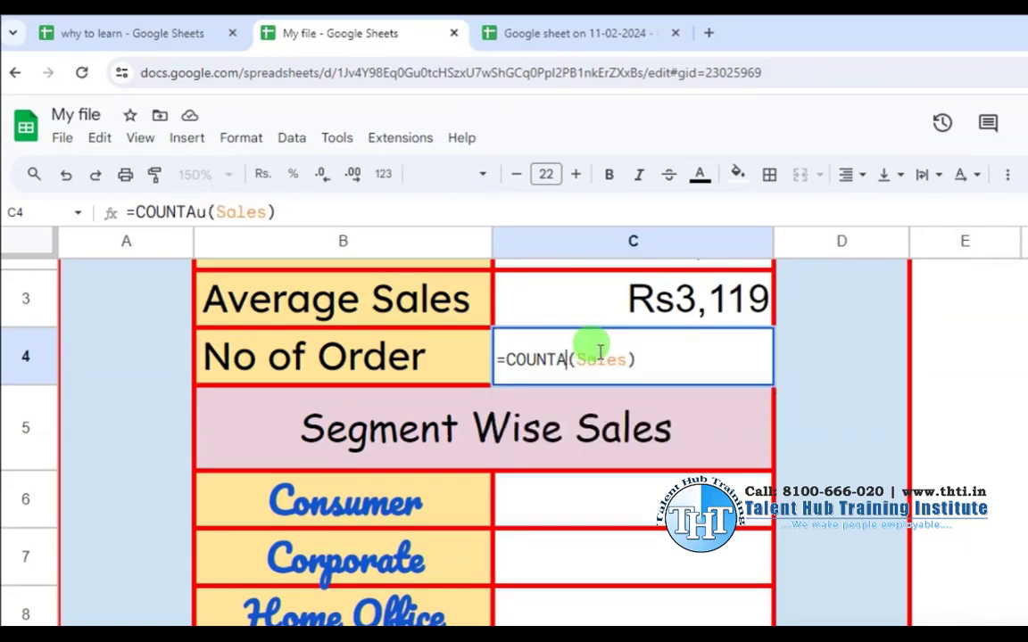
{"action": "key", "text": "BackSpace"}
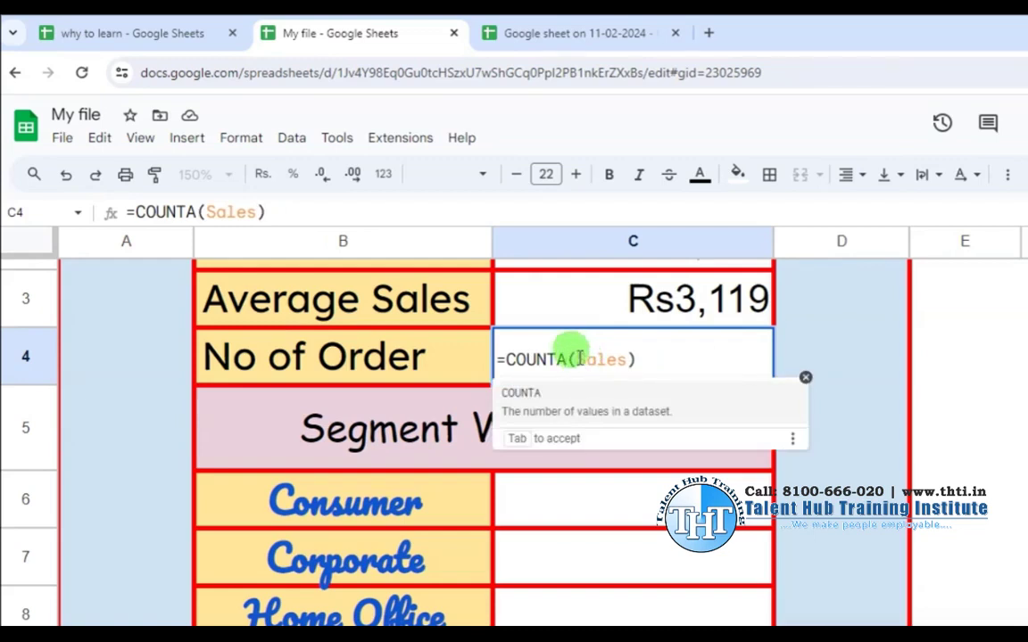
{"action": "left_click", "coordinate": [575, 357]}
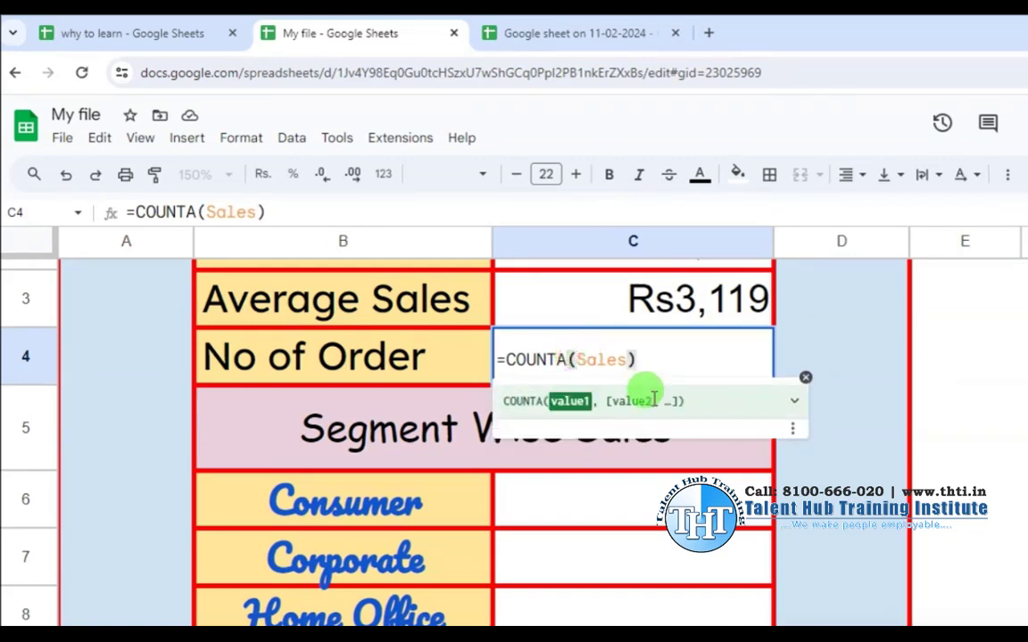
{"action": "type", "text": "u"}
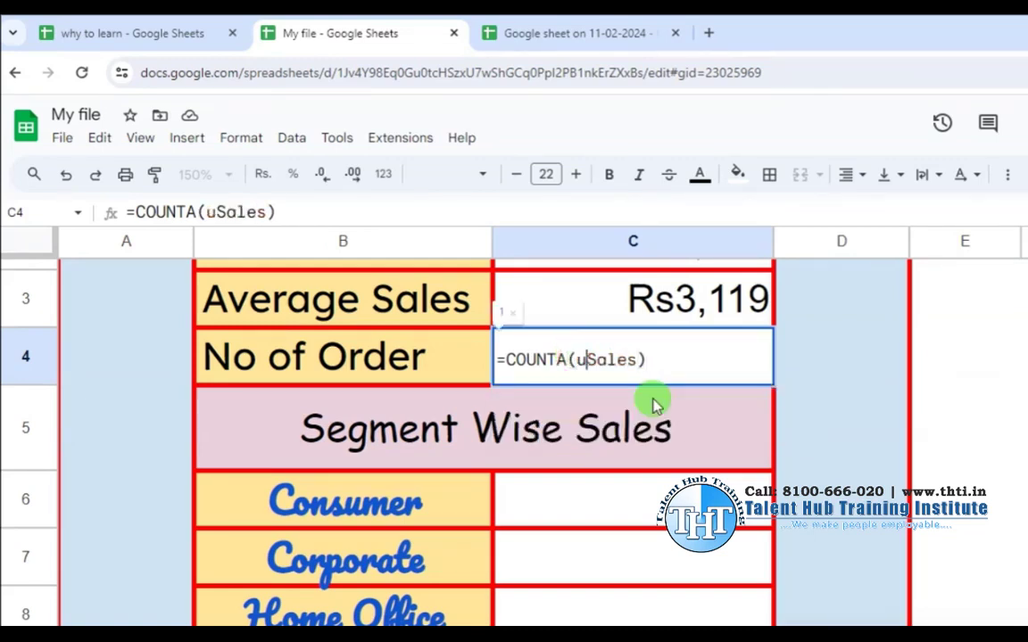
{"action": "key", "text": "BackSpace"}
{"action": "type", "text": "UNIQUE"}
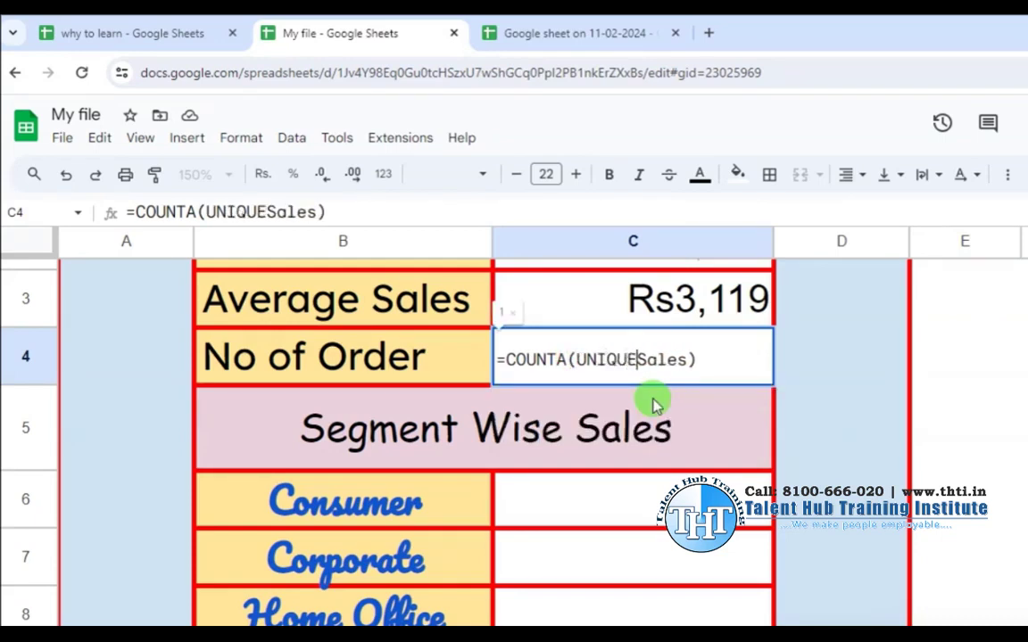
{"action": "type", "text": "("}
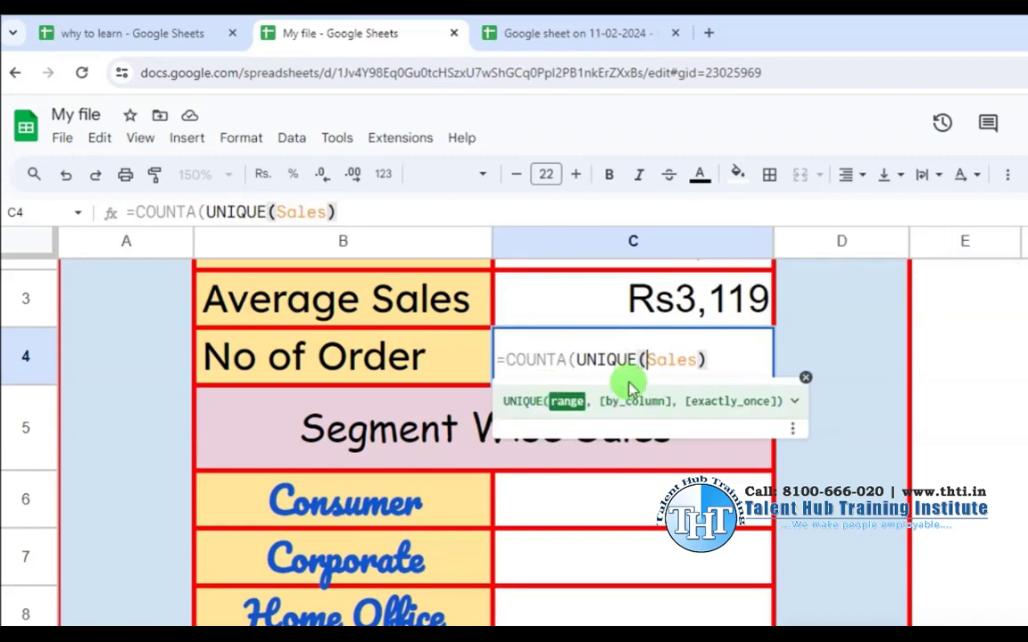
{"action": "left_click", "coordinate": [707, 359]}
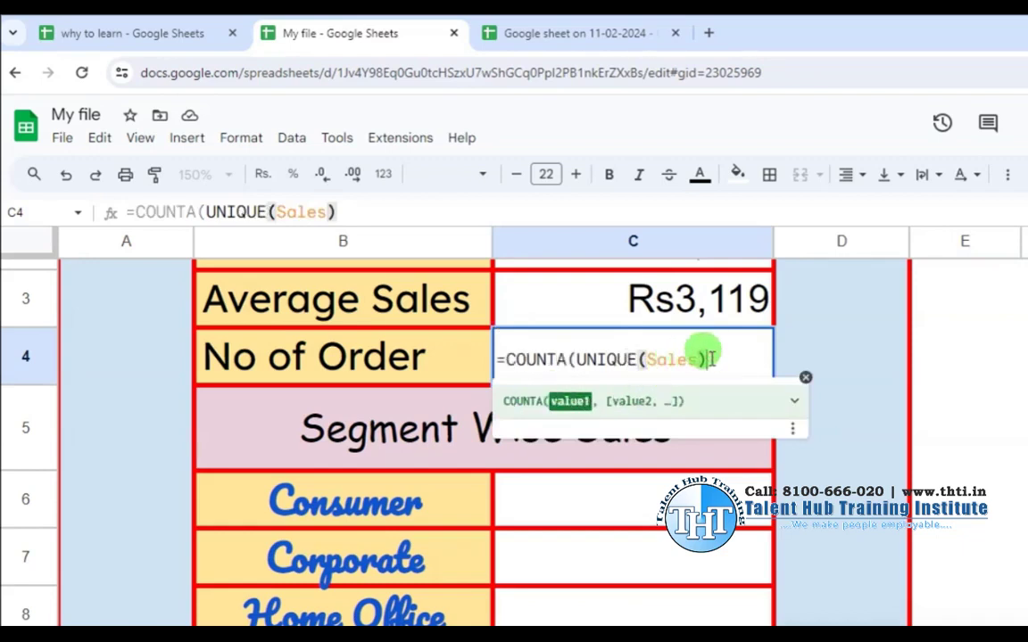
{"action": "type", "text": ")"}
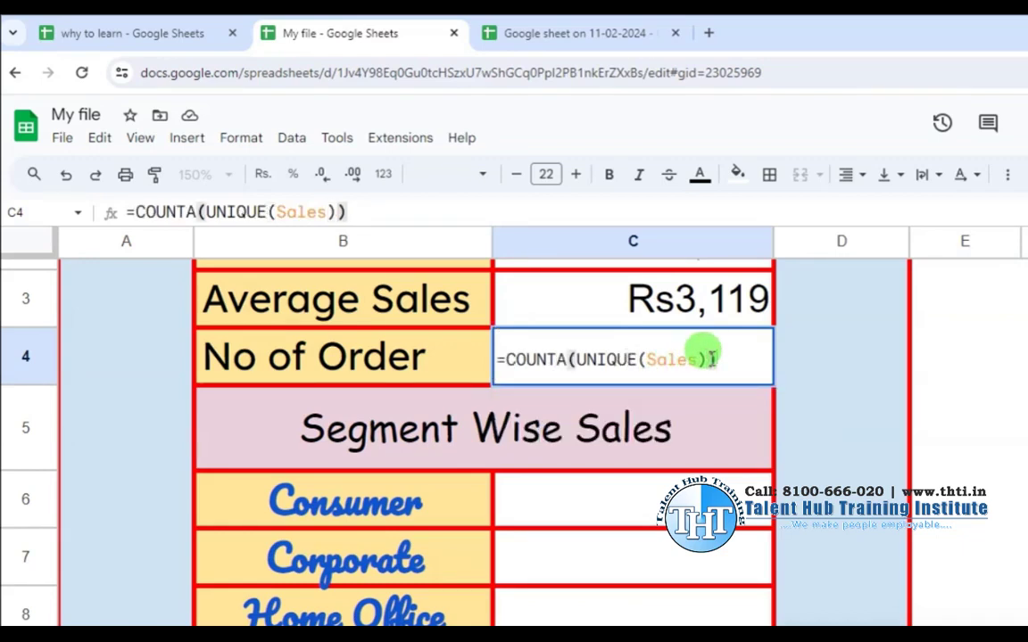
{"action": "key", "text": "Return"}
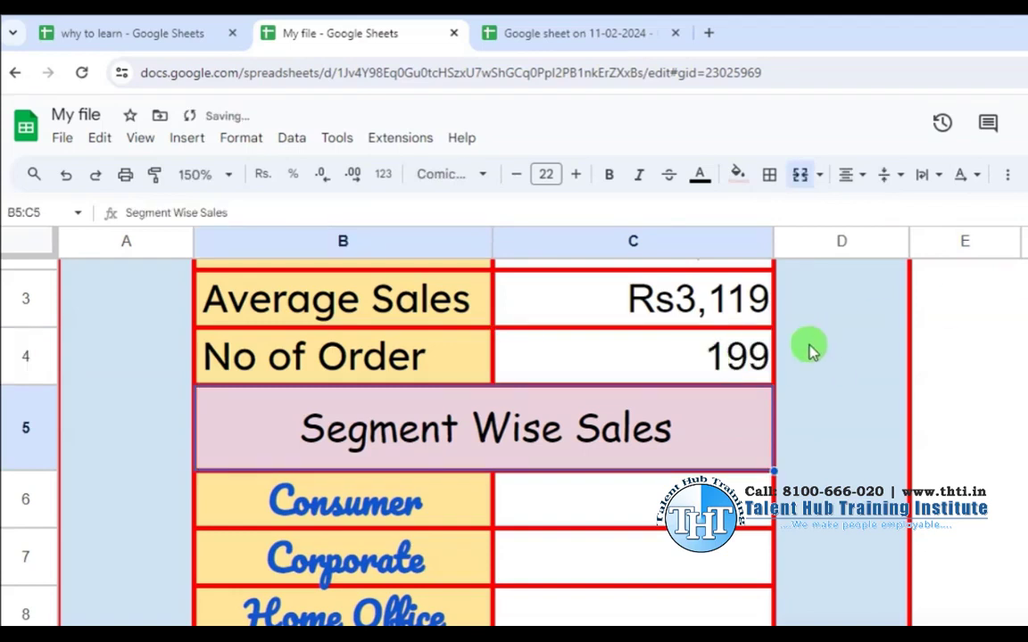
{"action": "left_click", "coordinate": [707, 352]}
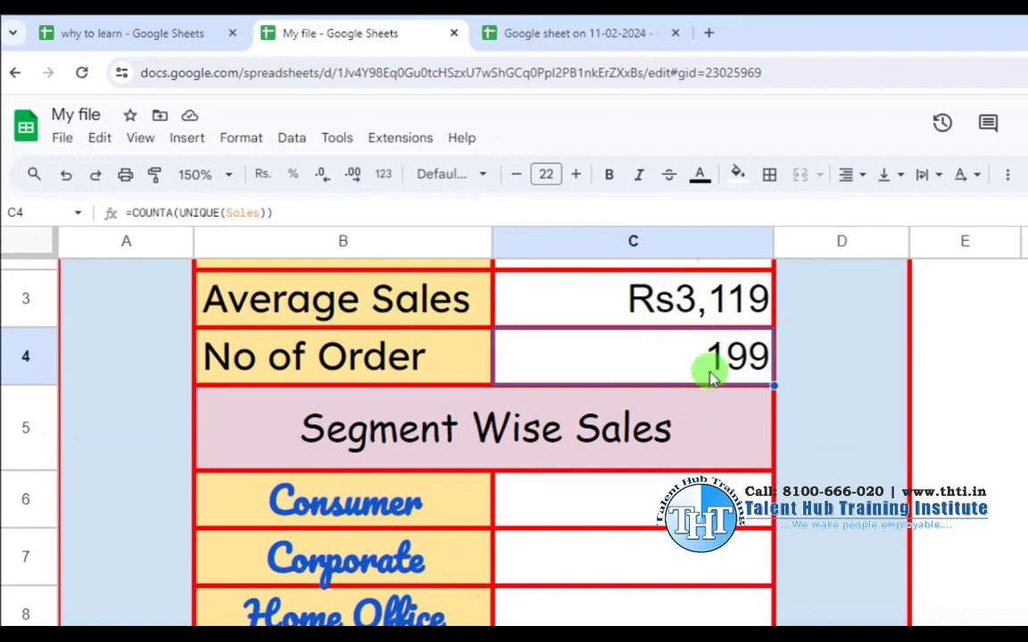
- Append -1 to C4's formula, making it =COUNTA(UNIQUE(Sales))-1 so it shows 198
{"action": "double_click", "coordinate": [703, 366]}
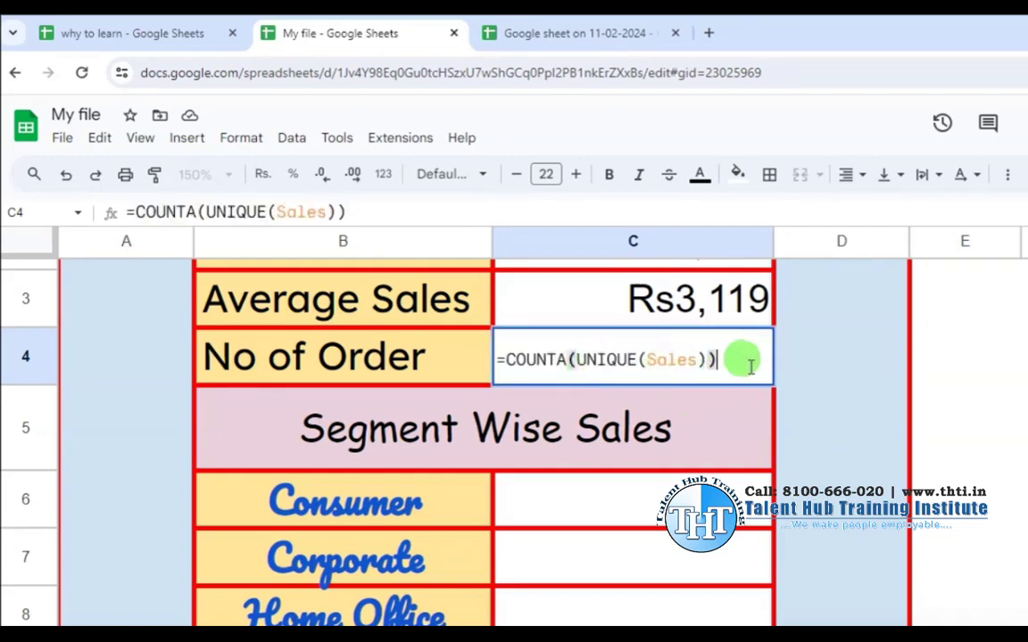
{"action": "left_click", "coordinate": [723, 358]}
{"action": "type", "text": "-"}
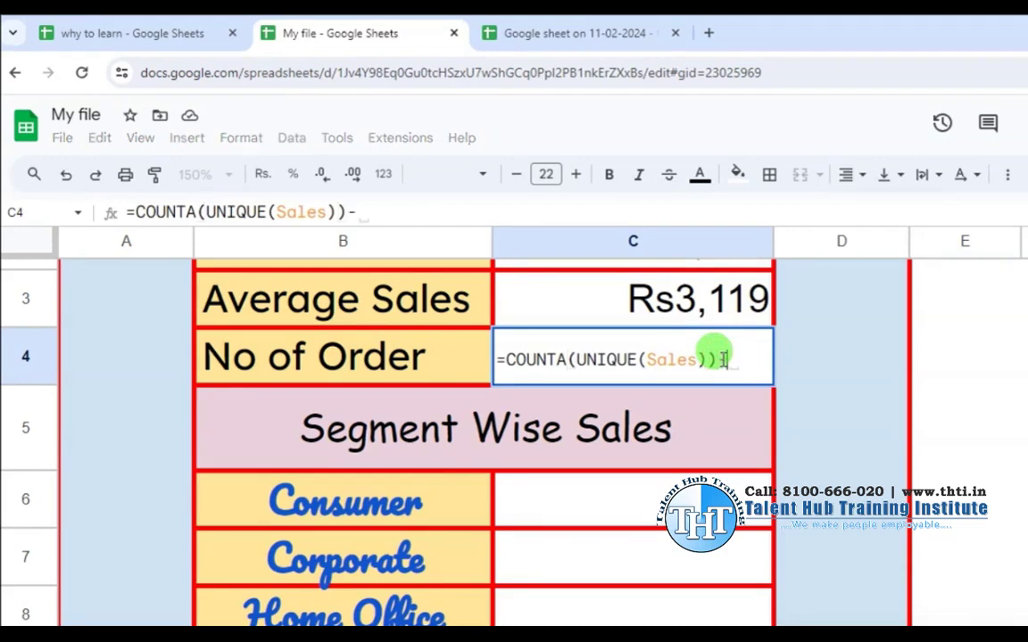
{"action": "type", "text": "1"}
{"action": "key", "text": "Return"}
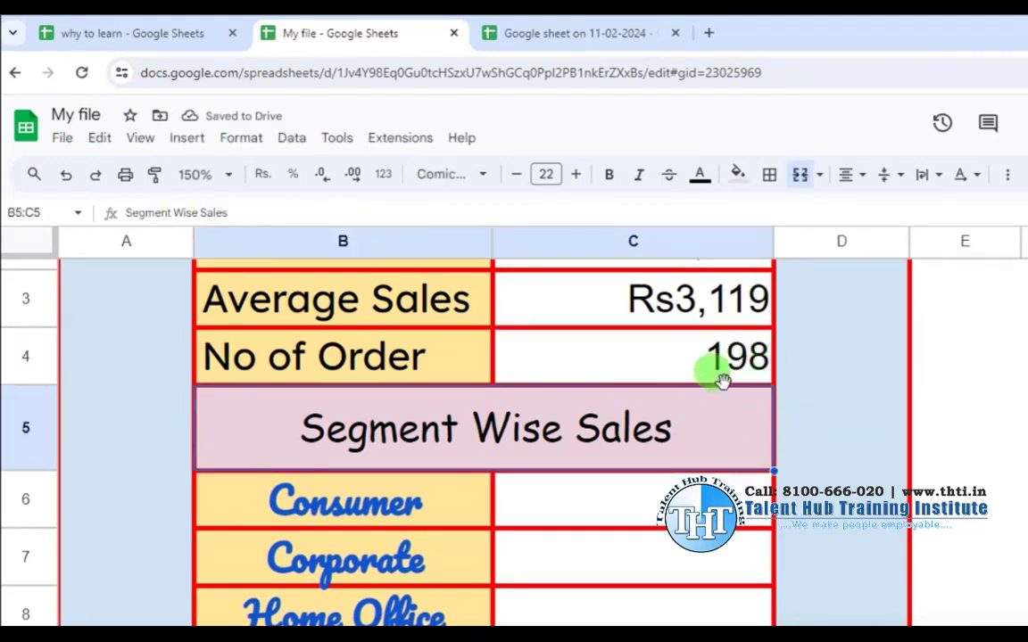
{"action": "left_click", "coordinate": [710, 375]}
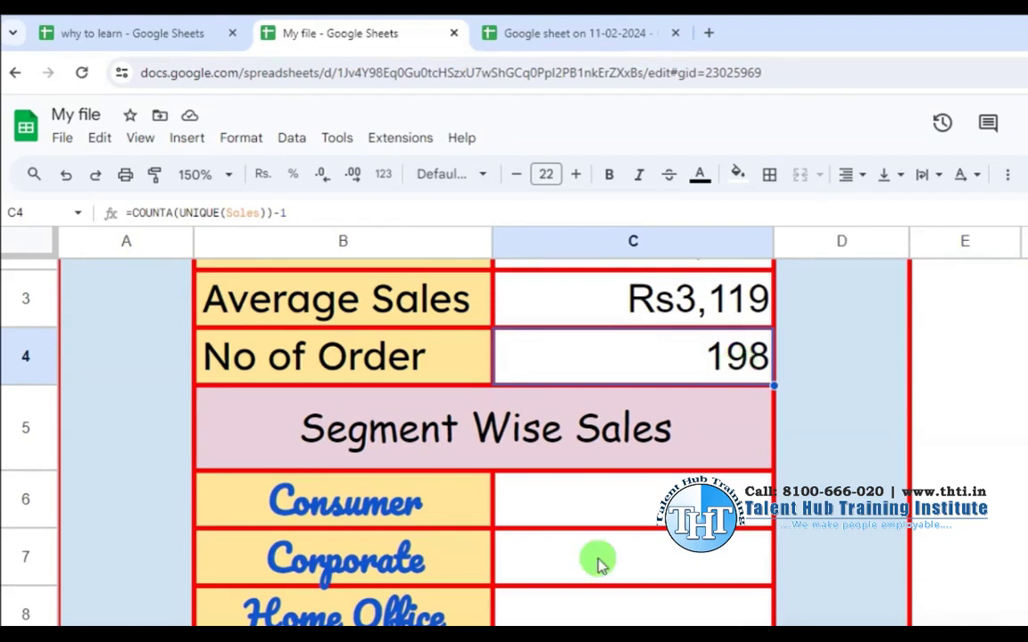
{"action": "key", "text": "ctrl+shift+Page_Up"}
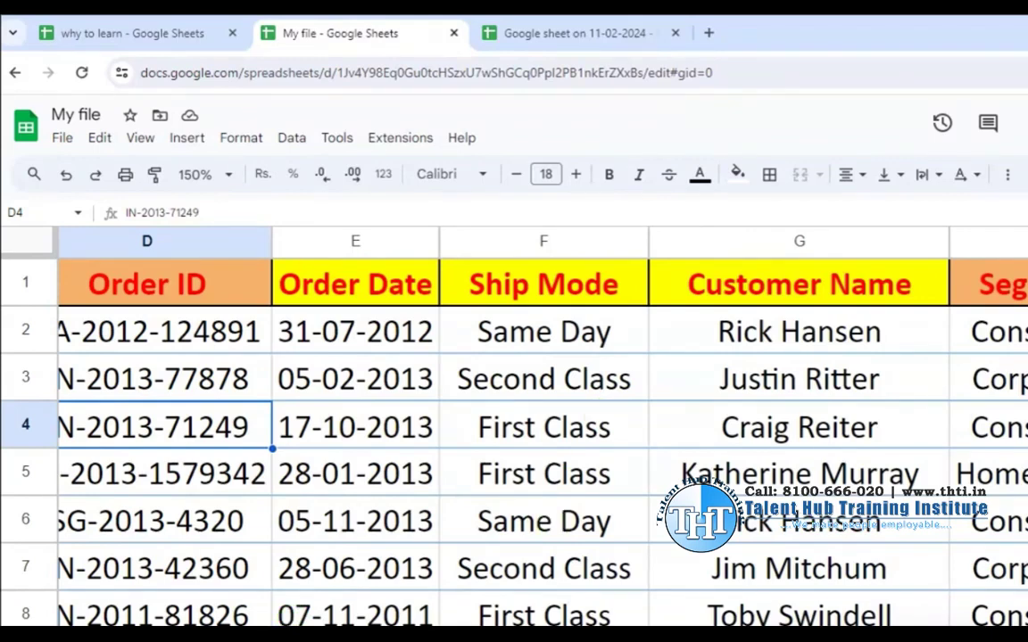
{"action": "key", "text": "ctrl+shift+Page_Down"}
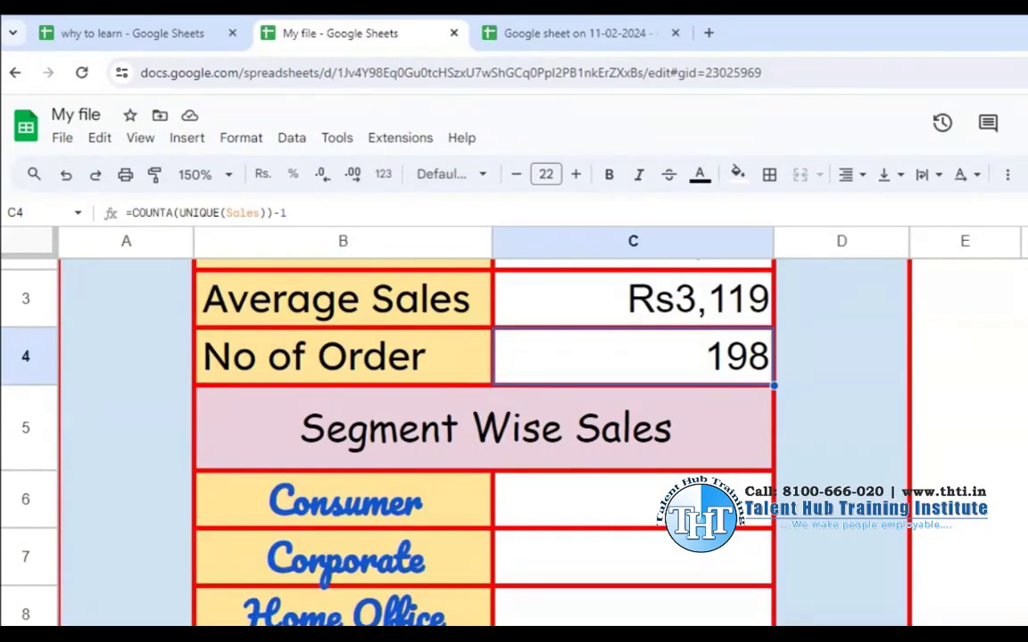
{"action": "scroll", "coordinate": [500, 616], "scroll_direction": "down", "scroll_amount": 2}
{"action": "scroll", "coordinate": [500, 615], "scroll_direction": "down", "scroll_amount": 10}
{"action": "scroll", "coordinate": [499, 616], "scroll_direction": "up", "scroll_amount": 10}
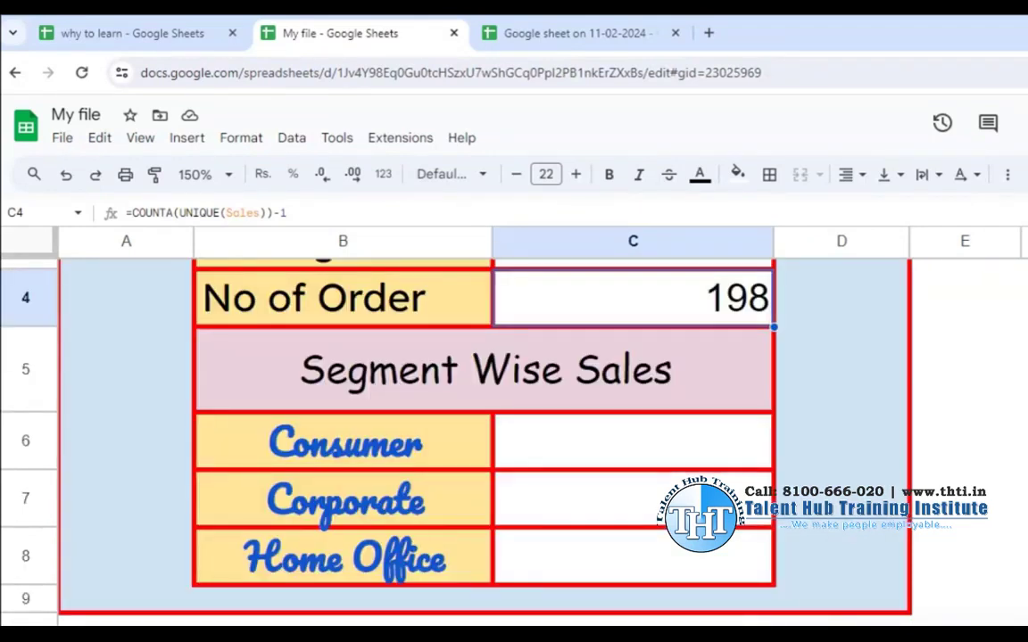
{"action": "left_click", "coordinate": [560, 451]}
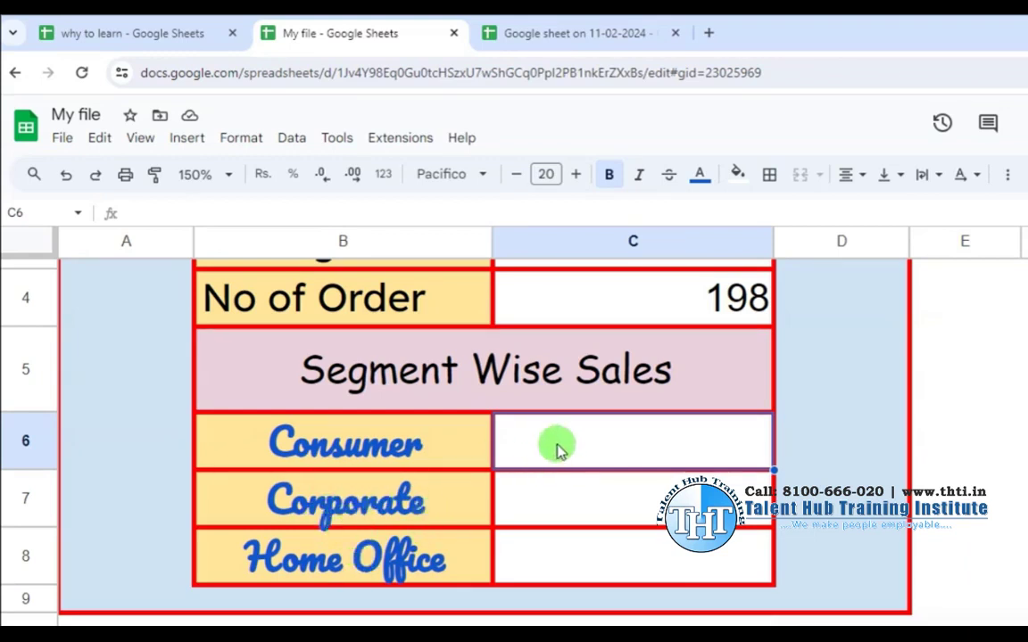
{"action": "left_click", "coordinate": [578, 551]}
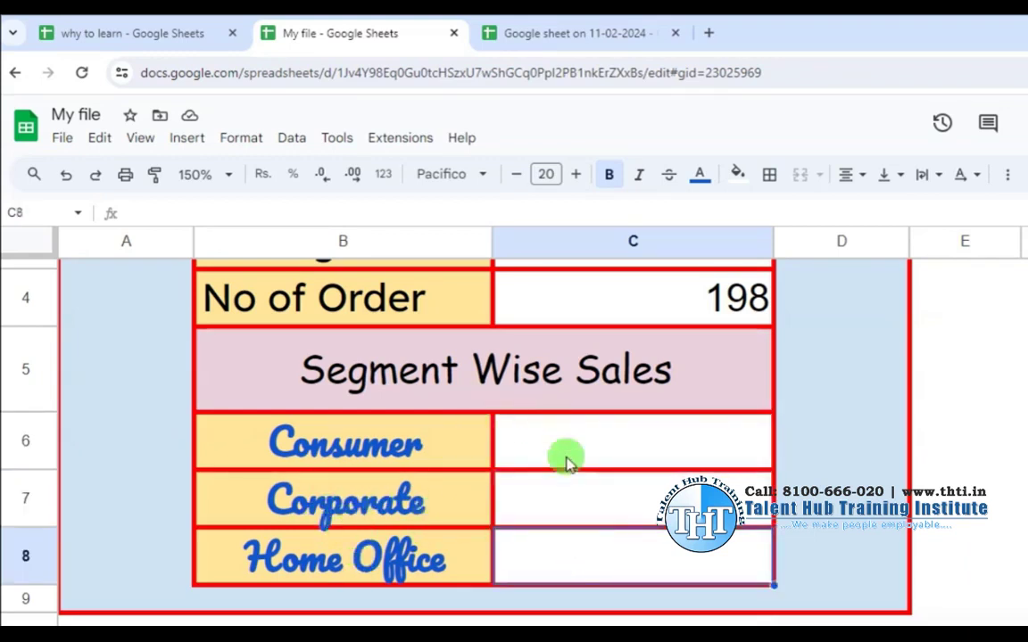
{"action": "left_click", "coordinate": [603, 453]}
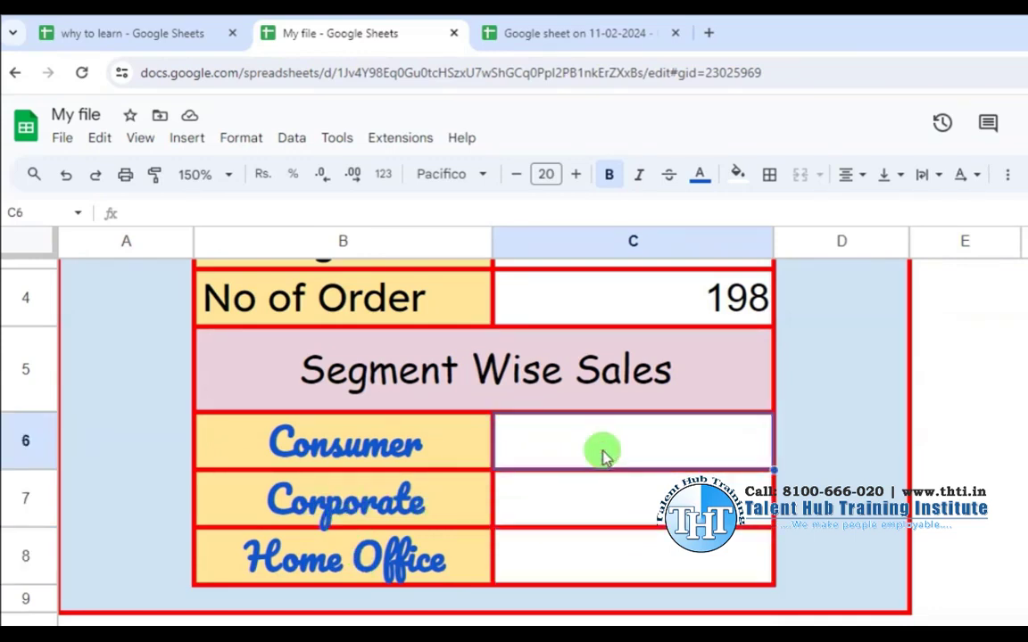
{"action": "type", "text": "=SUMI"}
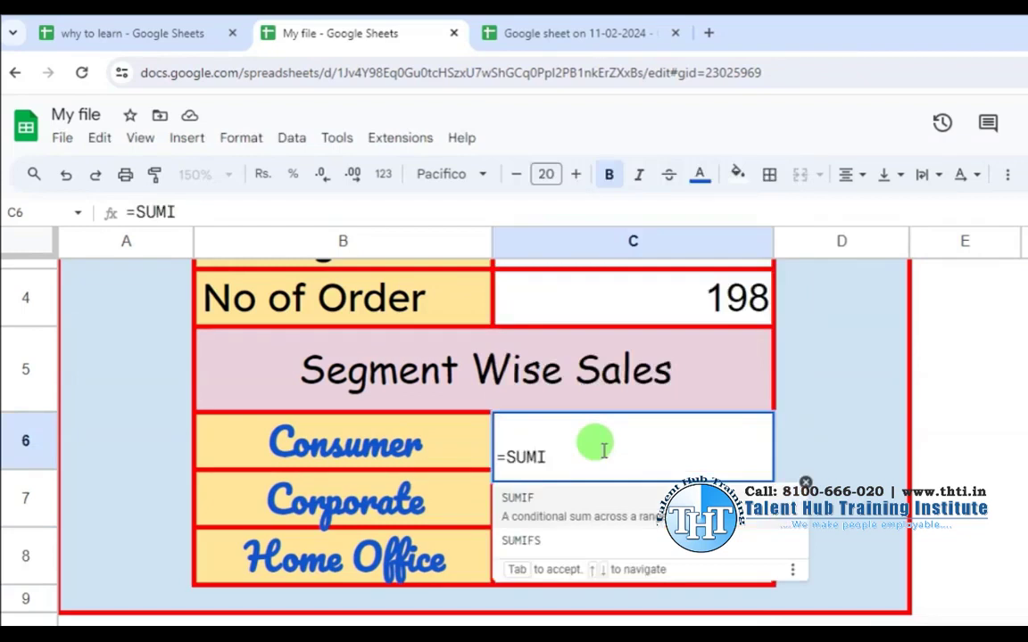
{"action": "key", "text": "Down"}
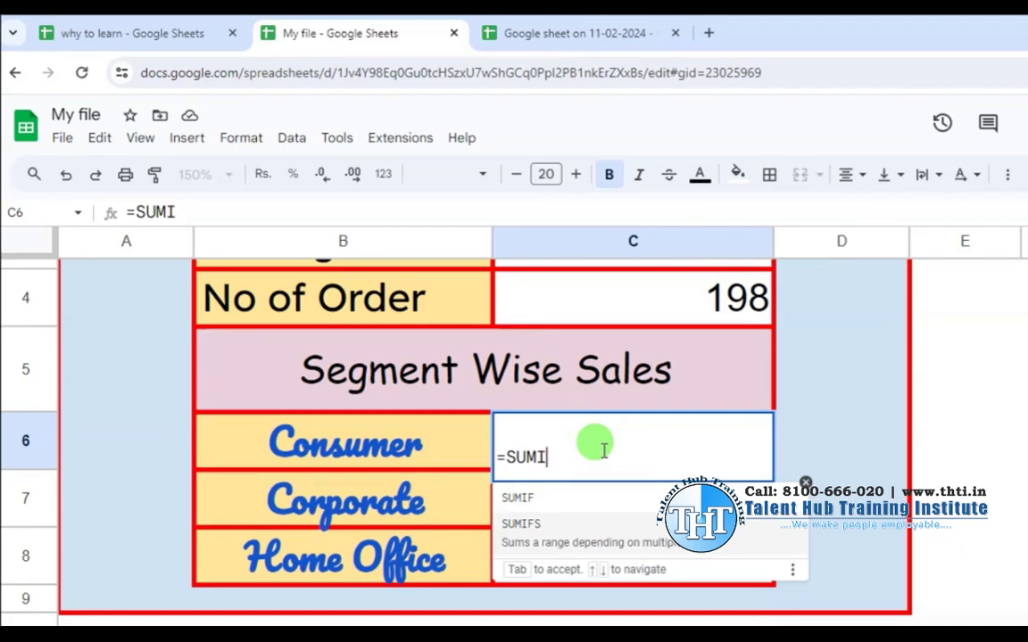
{"action": "key", "text": "Tab"}
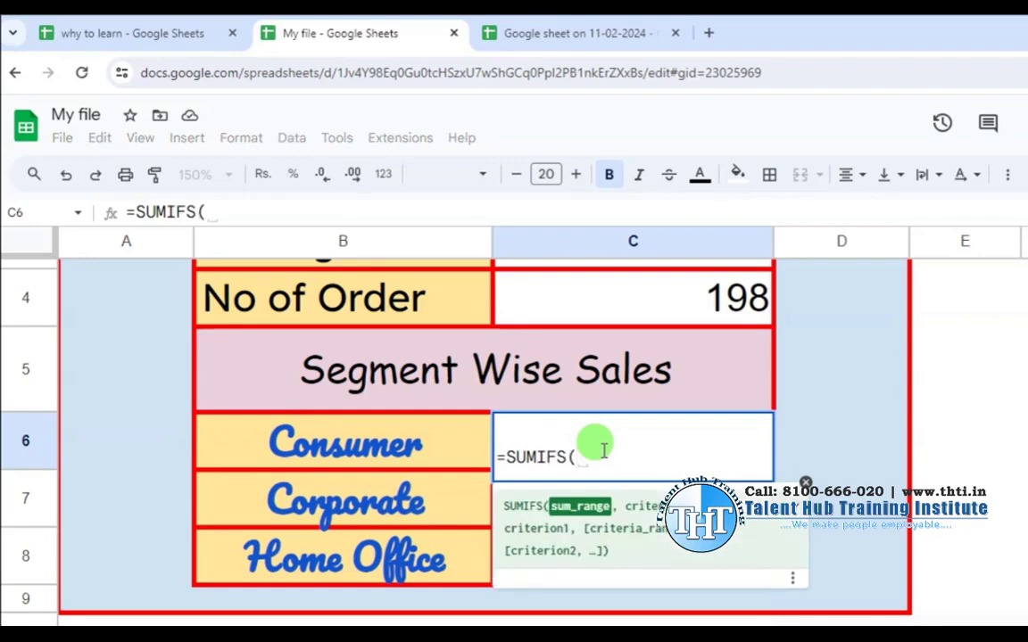
{"action": "type", "text": "SAL"}
{"action": "key", "text": "Tab"}
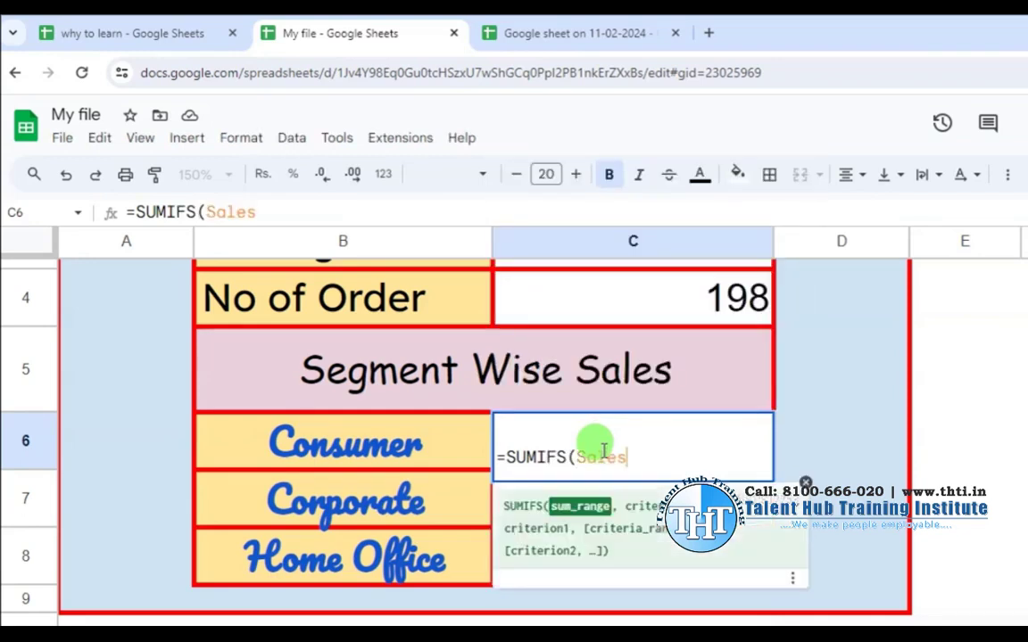
{"action": "type", "text": ","}
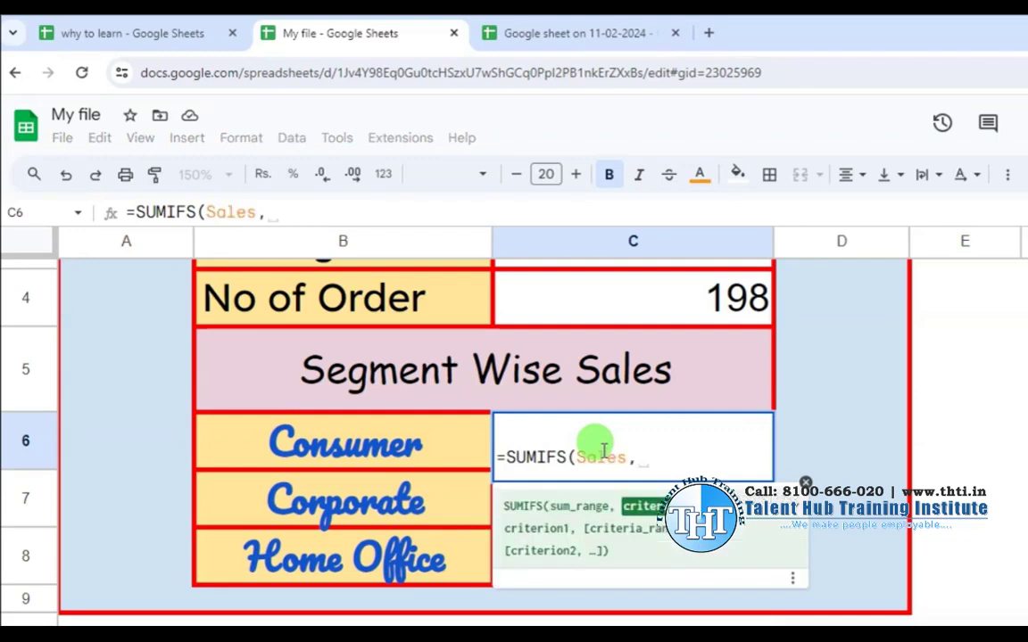
{"action": "type", "text": "SE"}
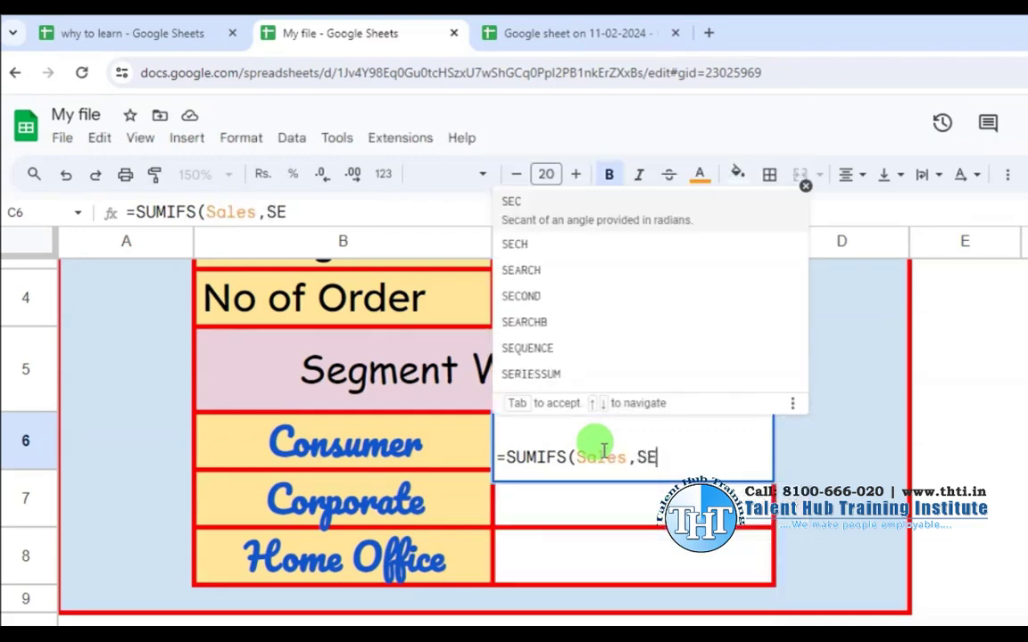
{"action": "type", "text": "G"}
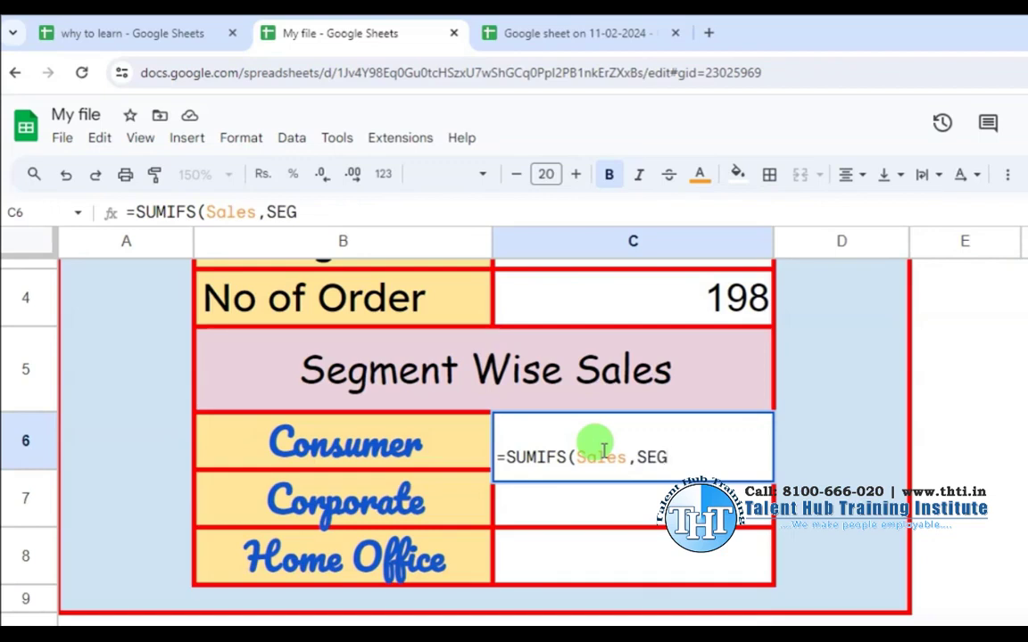
{"action": "key", "text": "Escape"}
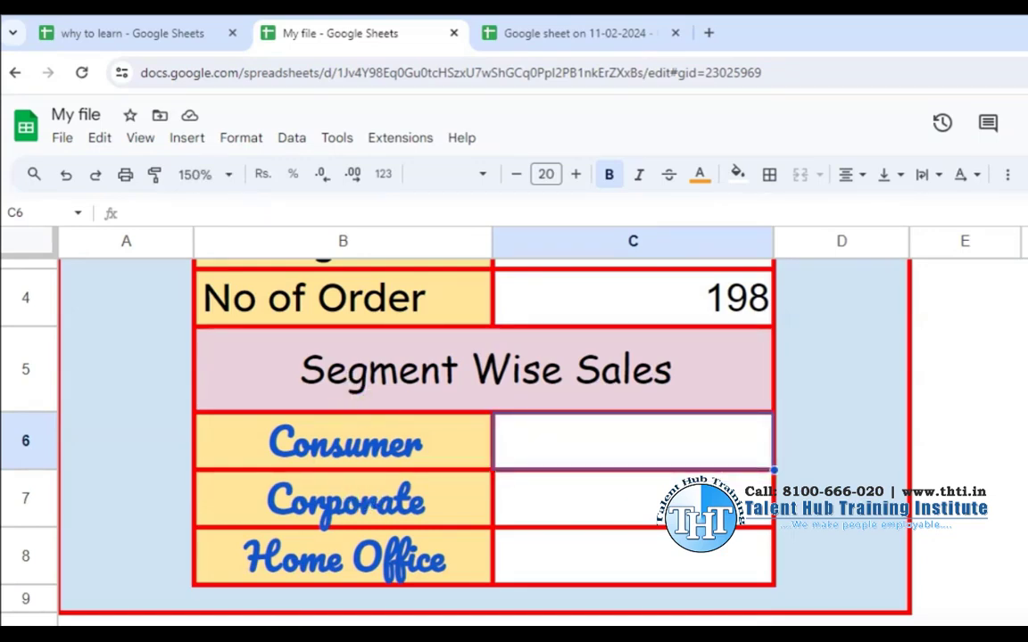
{"action": "key", "text": "ctrl+Page_Up"}
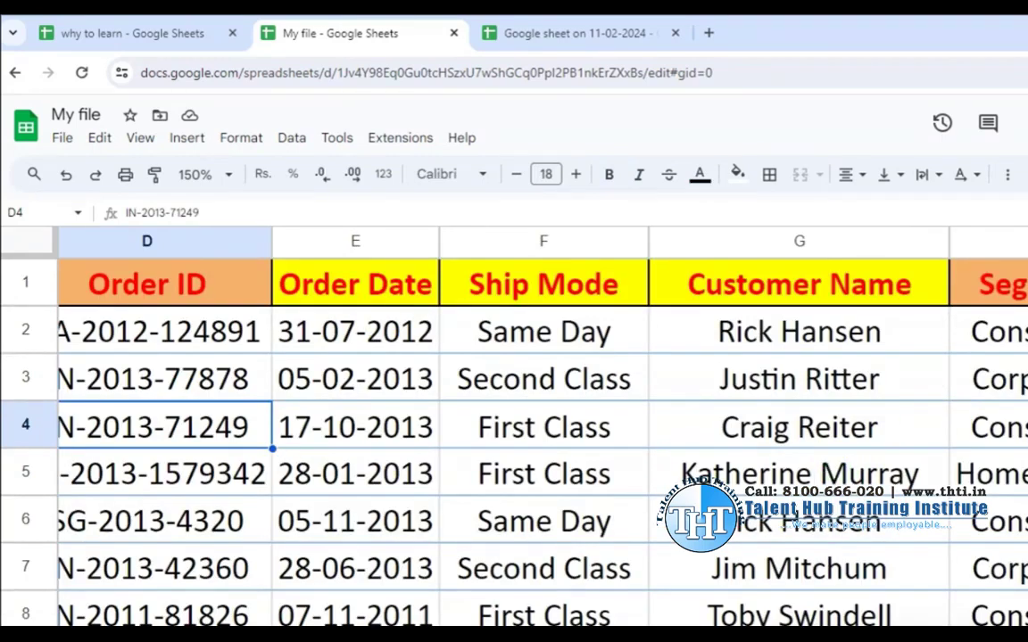
- Define the named range SEGMENT as DATA!H1:H17753, the Segment column on the DATA sheet
{"action": "left_click", "coordinate": [988, 284]}
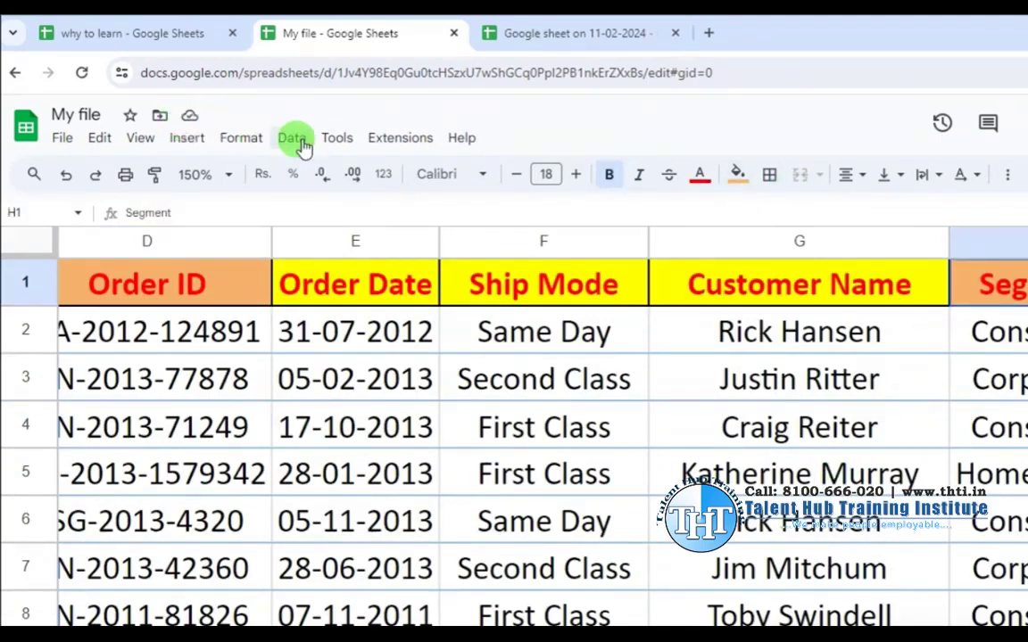
{"action": "left_click", "coordinate": [293, 137]}
{"action": "left_click", "coordinate": [339, 378]}
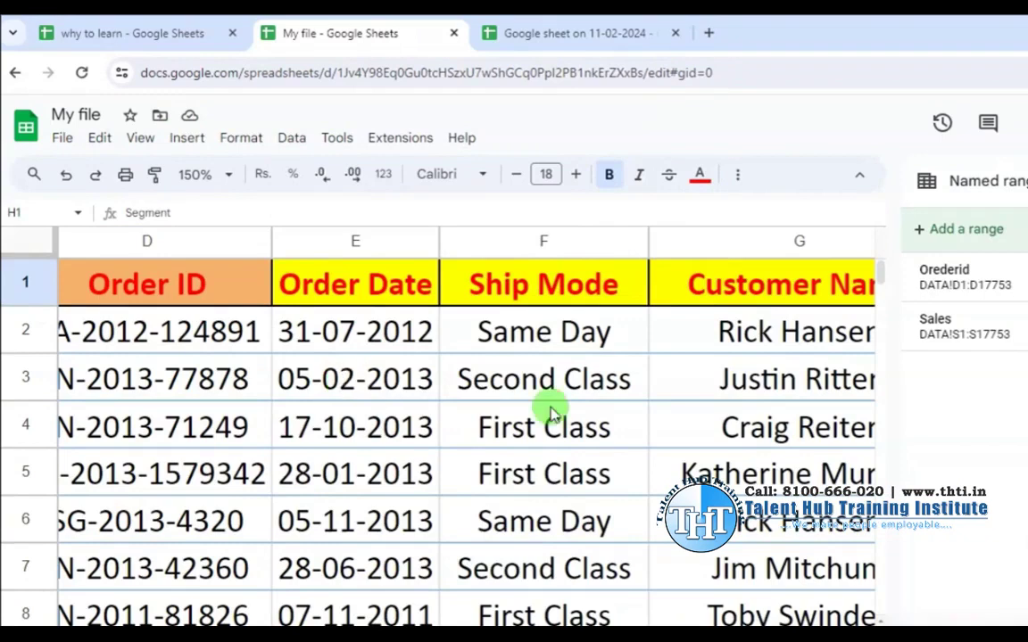
{"action": "left_click", "coordinate": [919, 232]}
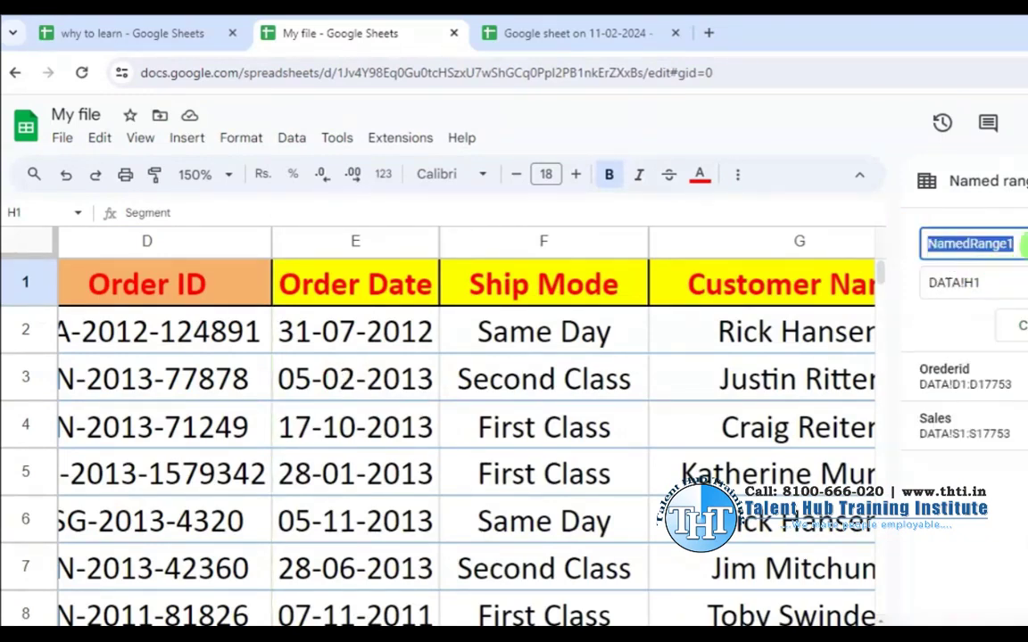
{"action": "type", "text": "SEGMENT"}
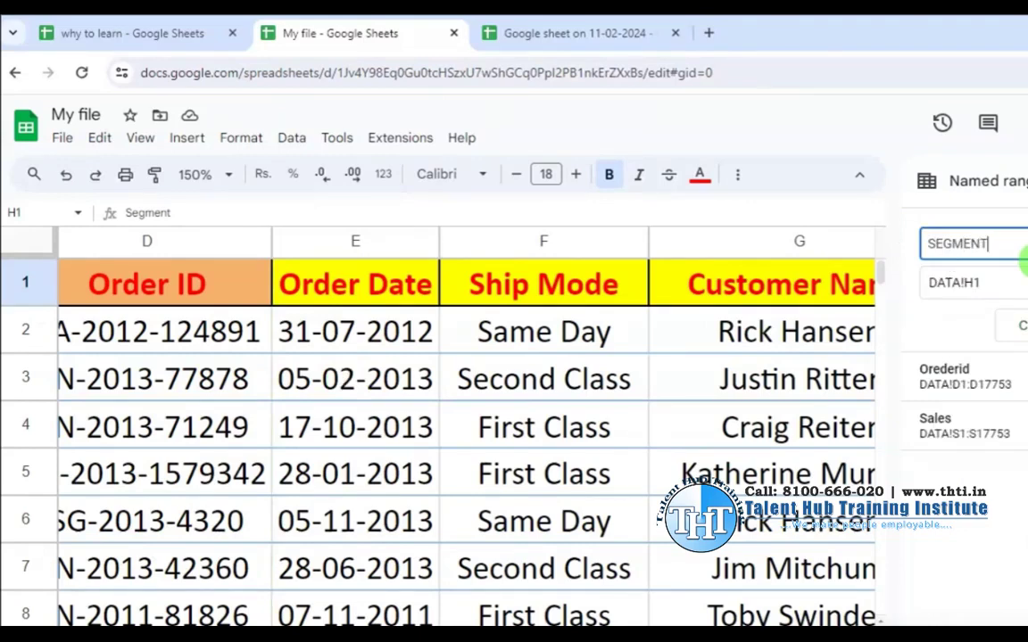
{"action": "left_click", "coordinate": [1013, 282]}
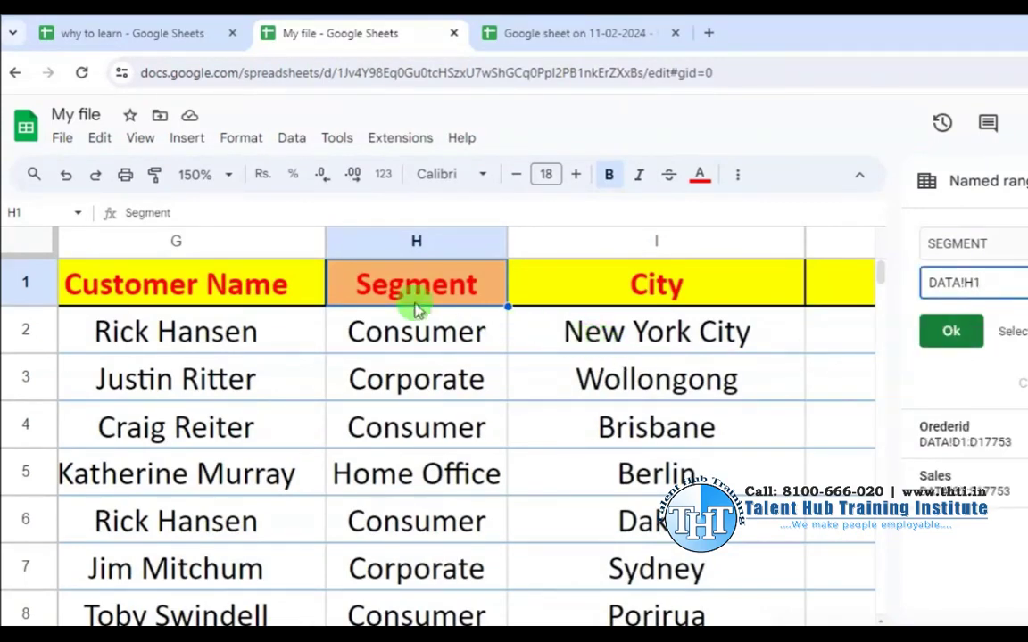
{"action": "left_click_drag", "start_coordinate": [370, 276], "coordinate": [419, 473]}
{"action": "left_click", "coordinate": [1020, 283]}
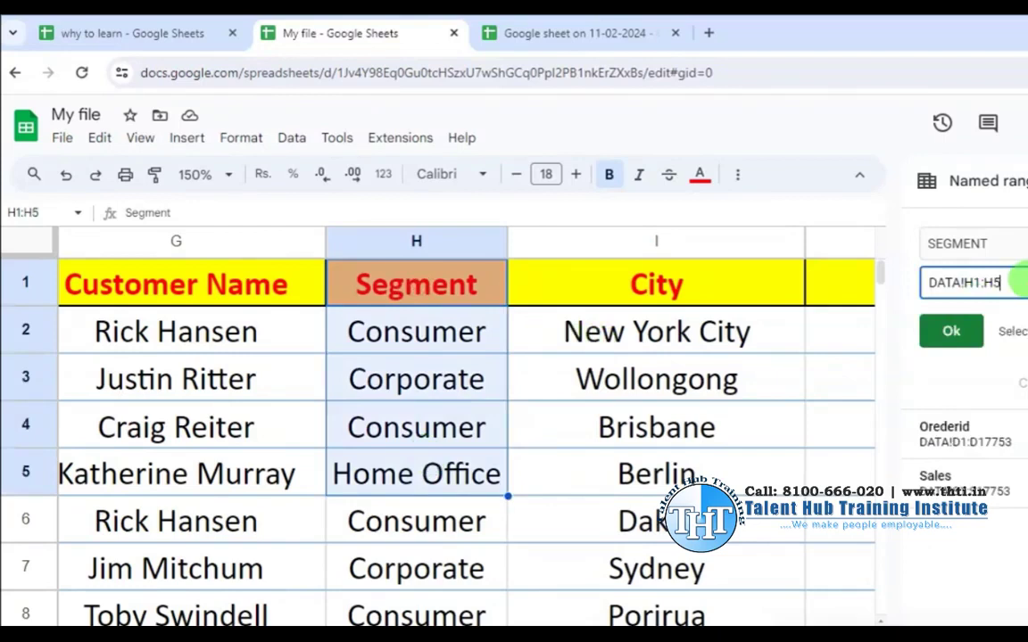
{"action": "left_click", "coordinate": [951, 332]}
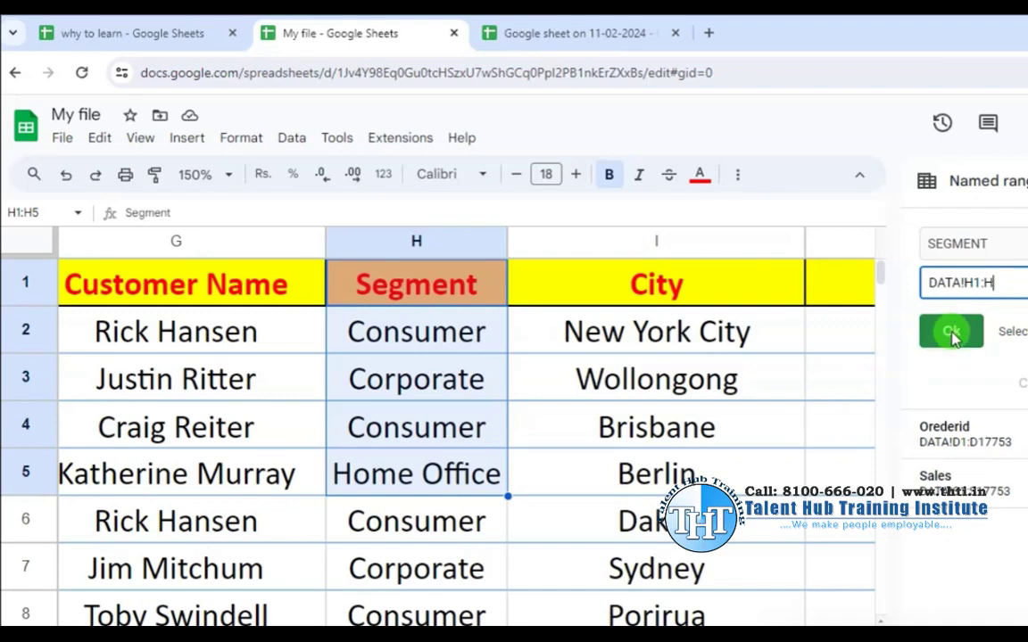
{"action": "left_click", "coordinate": [952, 332]}
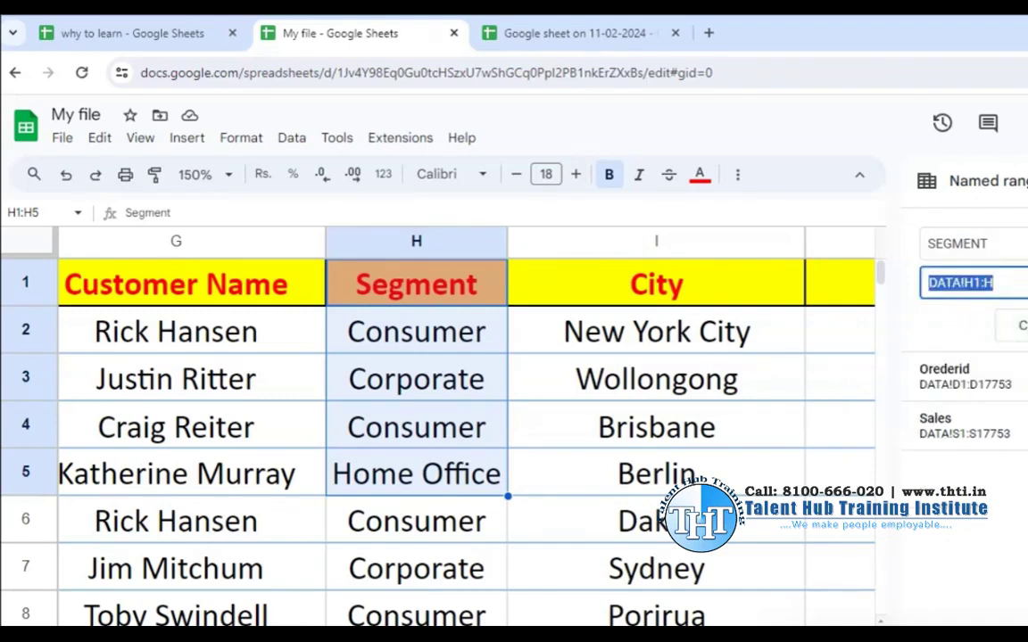
{"action": "key", "text": "Return"}
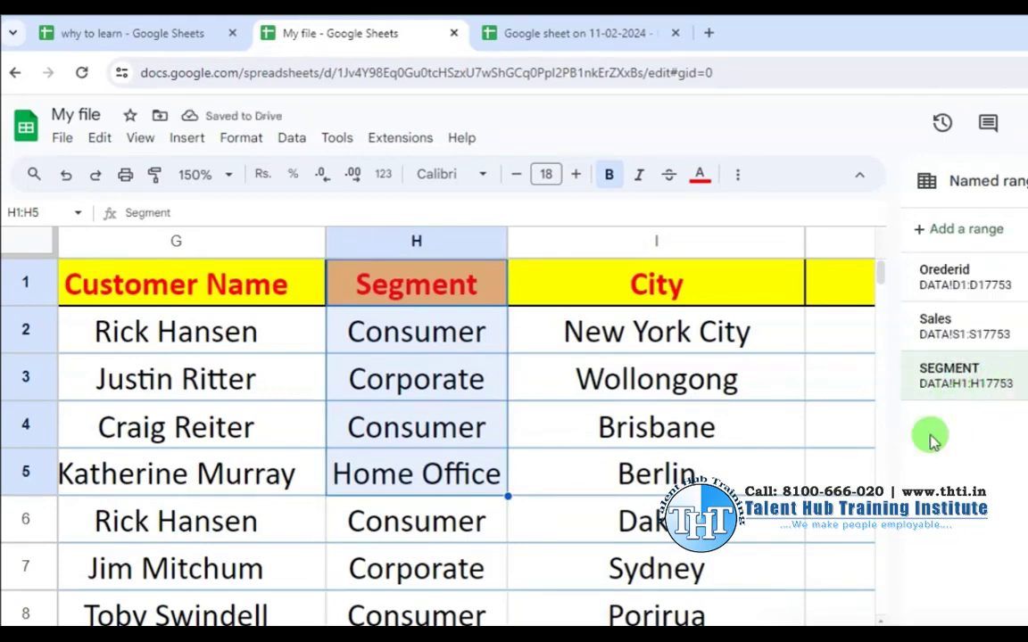
{"action": "left_click", "coordinate": [719, 385]}
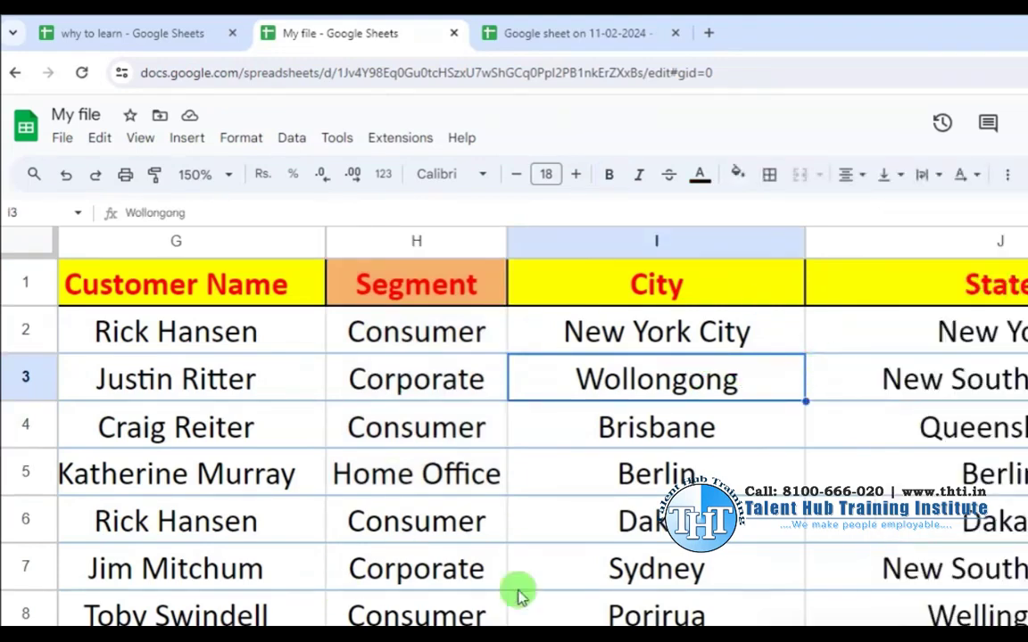
{"action": "left_click", "coordinate": [567, 615]}
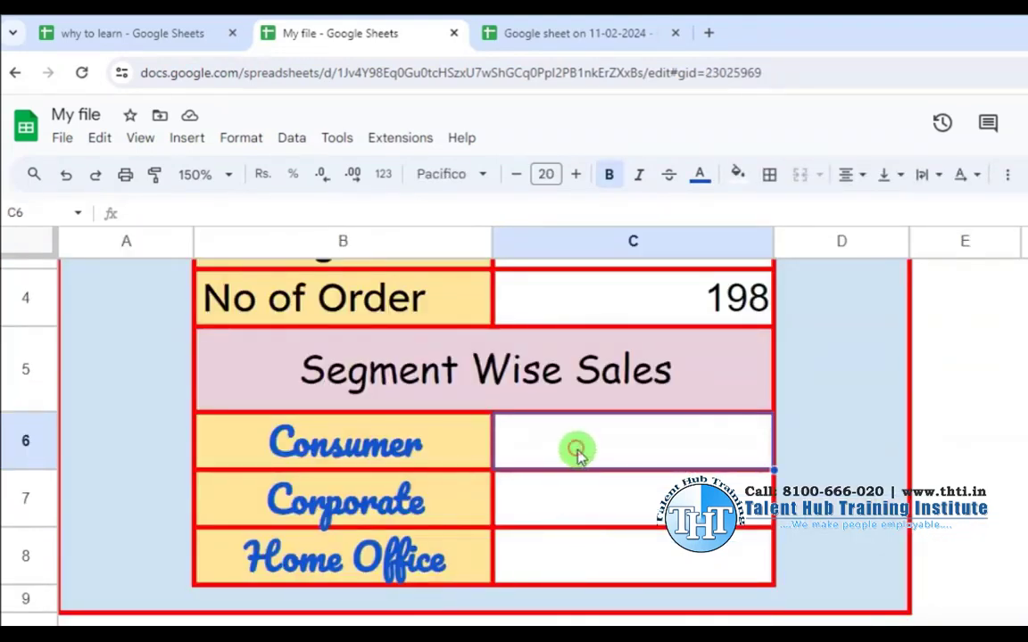
- Enter =SUMIFS(Sales,SEGMENT,B6) in C6 to total Consumer sales, 327411.3277
{"action": "double_click", "coordinate": [574, 451]}
{"action": "type", "text": "=SUMI"}
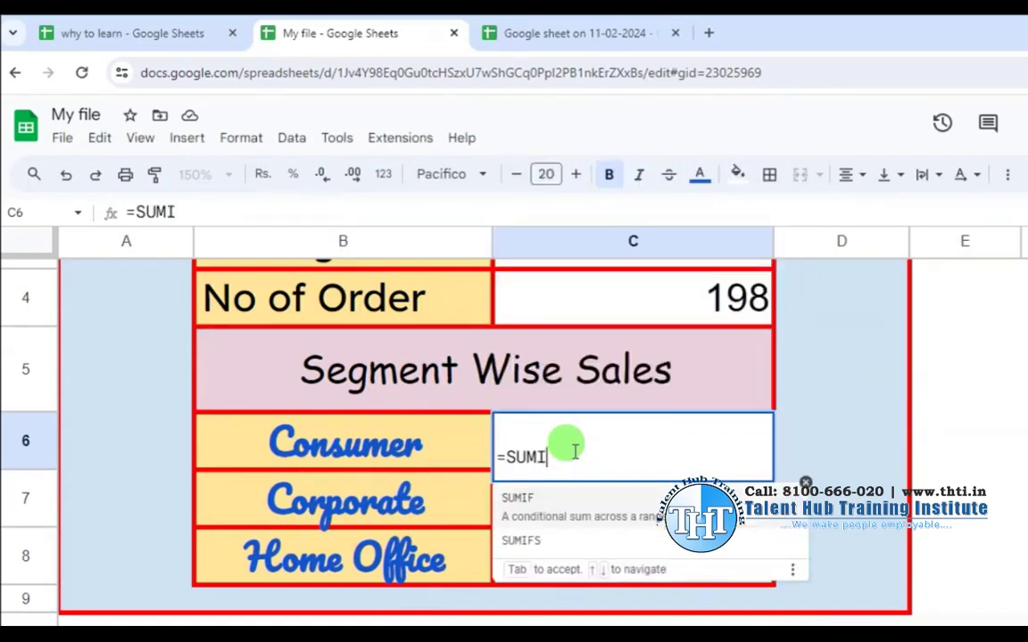
{"action": "key", "text": "Down"}
{"action": "key", "text": "Tab"}
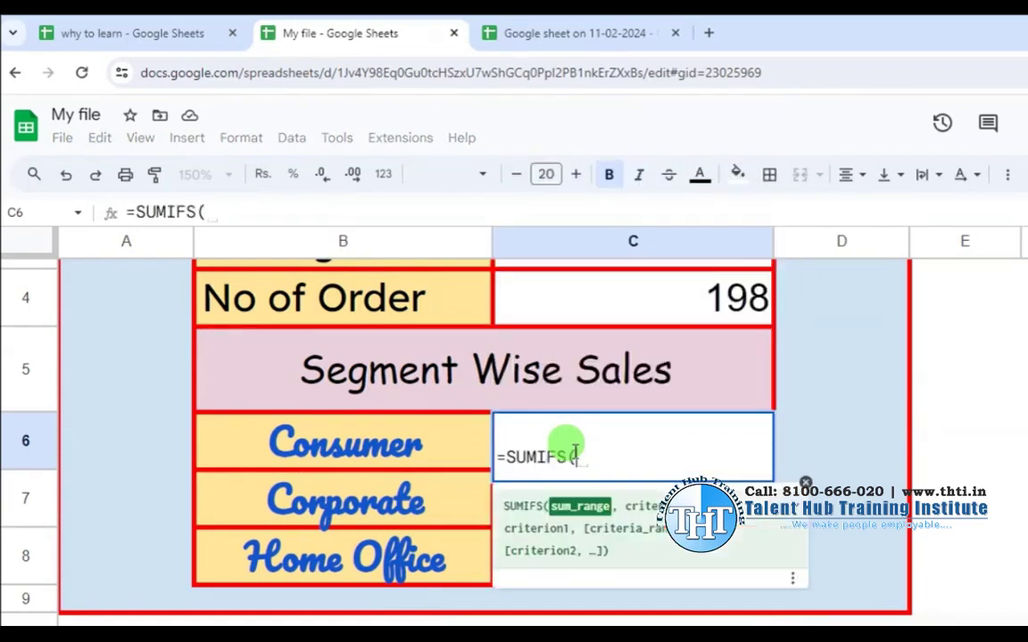
{"action": "type", "text": "SAL"}
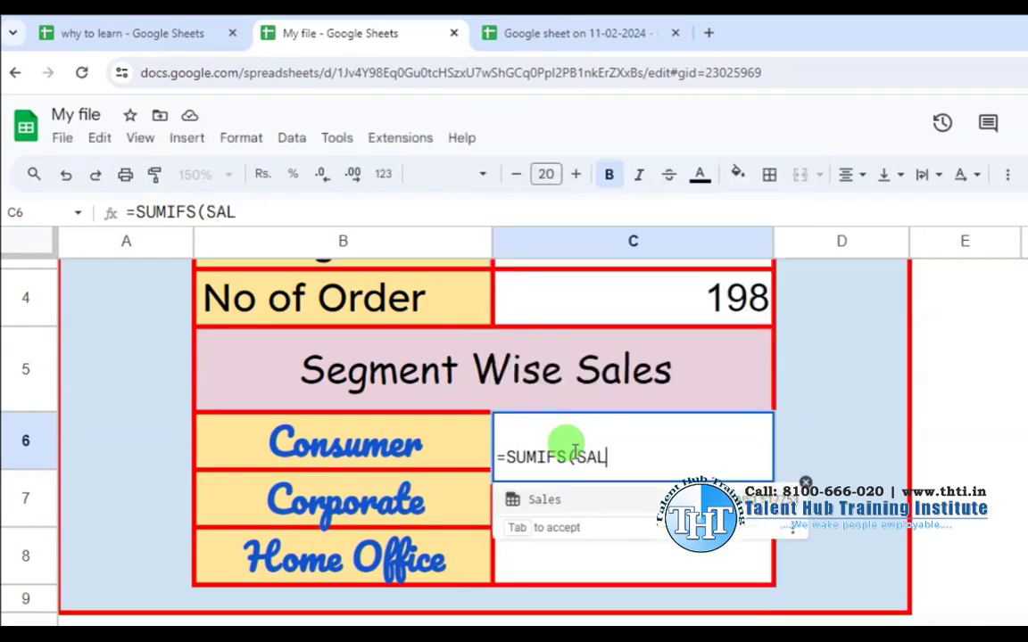
{"action": "key", "text": "Tab"}
{"action": "type", "text": ","}
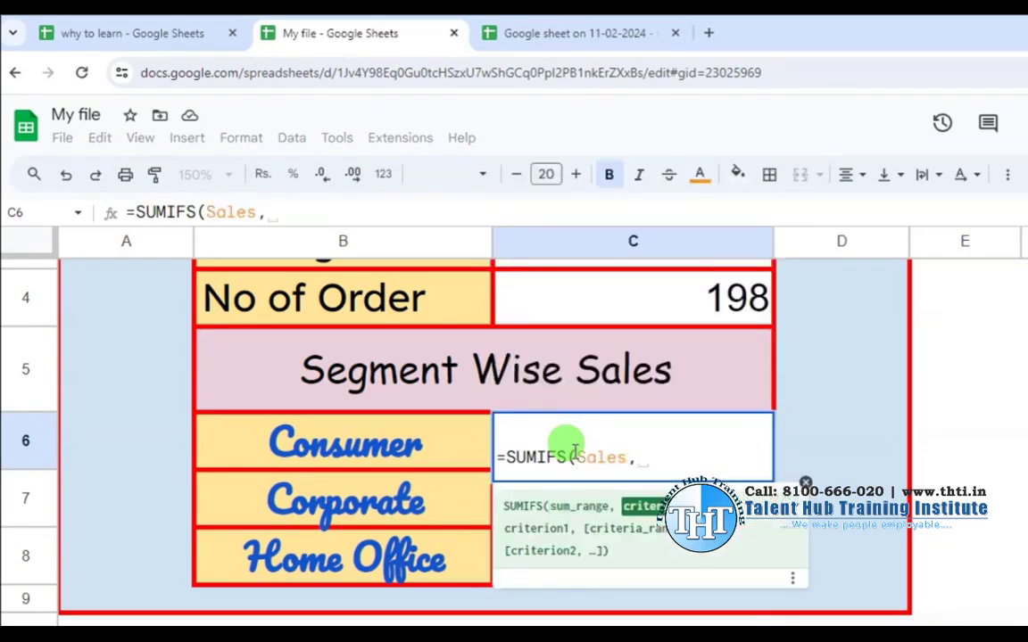
{"action": "type", "text": "SE"}
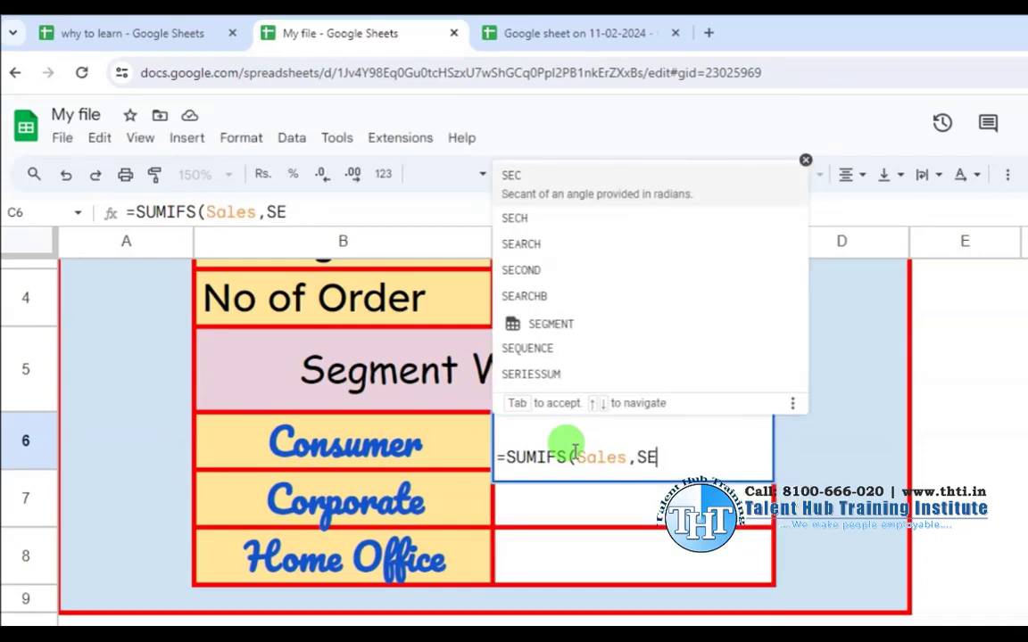
{"action": "type", "text": "G"}
{"action": "key", "text": "Tab"}
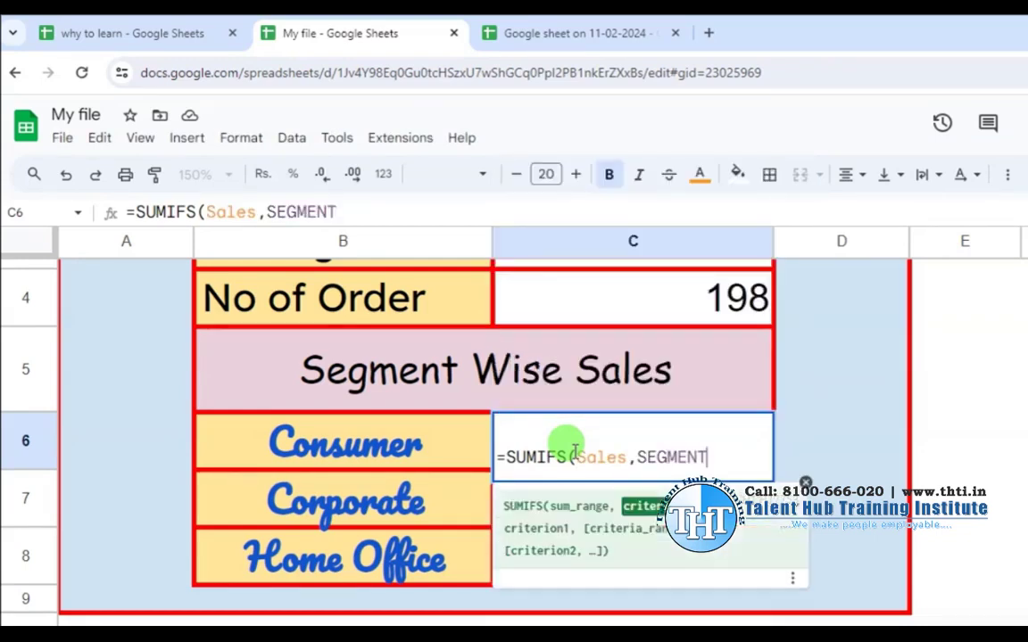
{"action": "type", "text": ","}
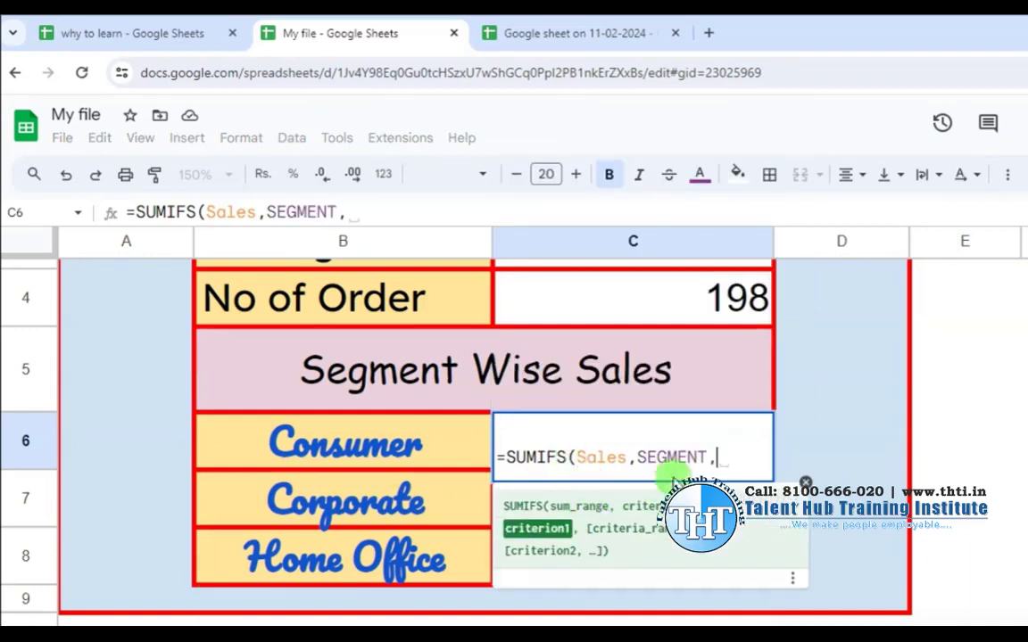
{"action": "left_click", "coordinate": [378, 439]}
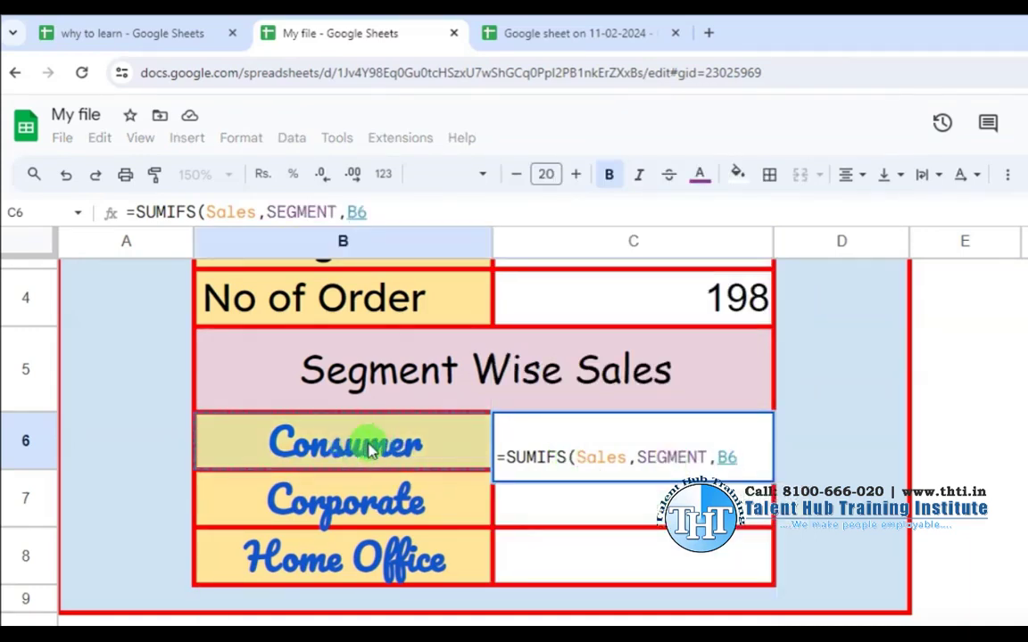
{"action": "type", "text": ")"}
{"action": "key", "text": "Return"}
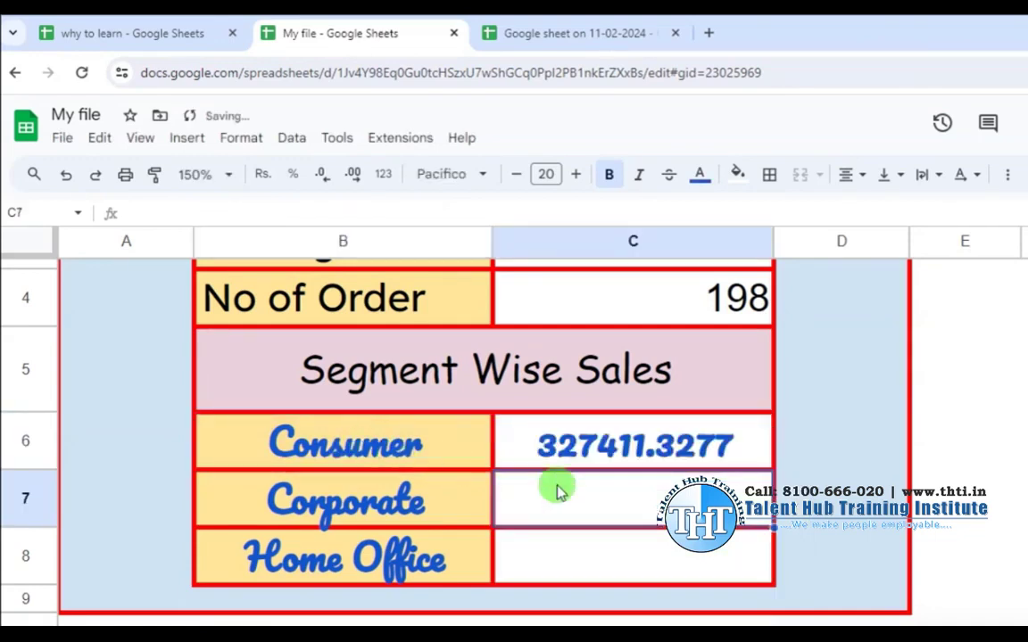
{"action": "left_click", "coordinate": [651, 446]}
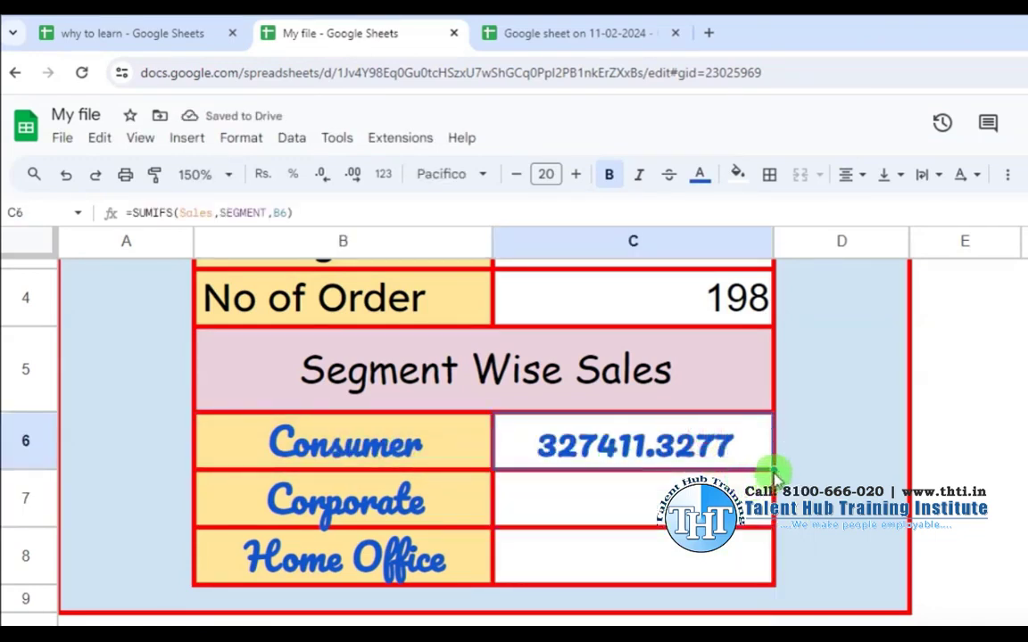
- Fill the SUMIFS down to C8 and format C6:C8 as rupee currency with no decimals
{"action": "left_click_drag", "start_coordinate": [772, 470], "coordinate": [802, 590]}
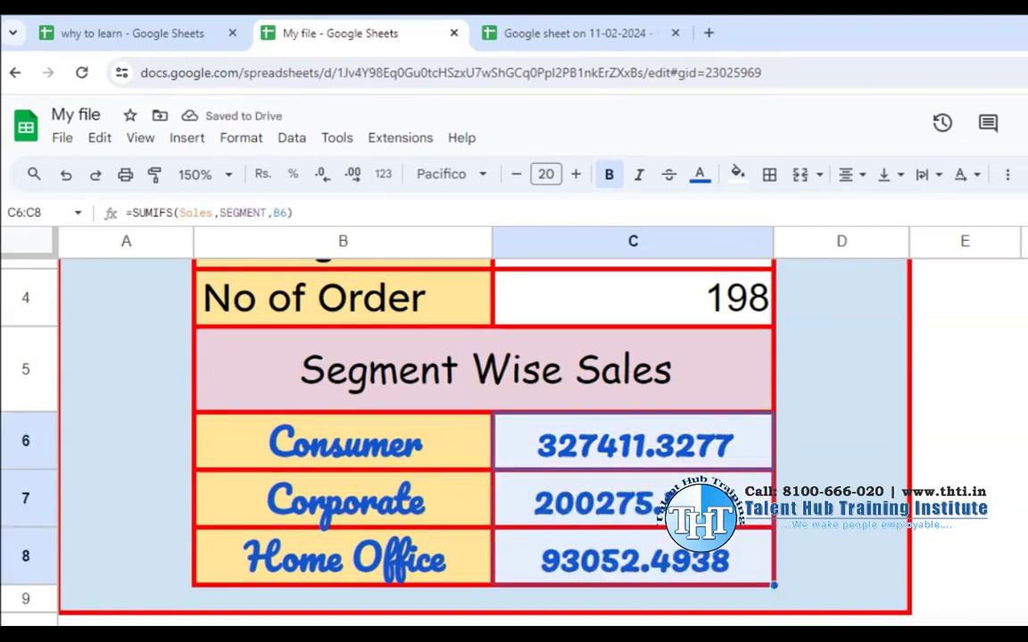
{"action": "left_click", "coordinate": [656, 451]}
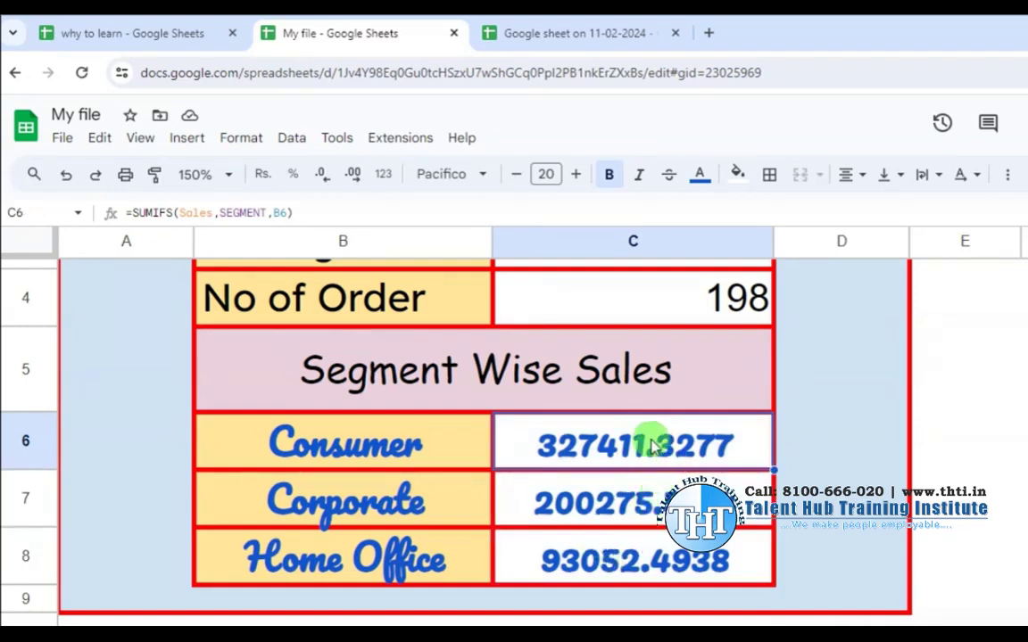
{"action": "left_click_drag", "start_coordinate": [656, 450], "coordinate": [656, 553]}
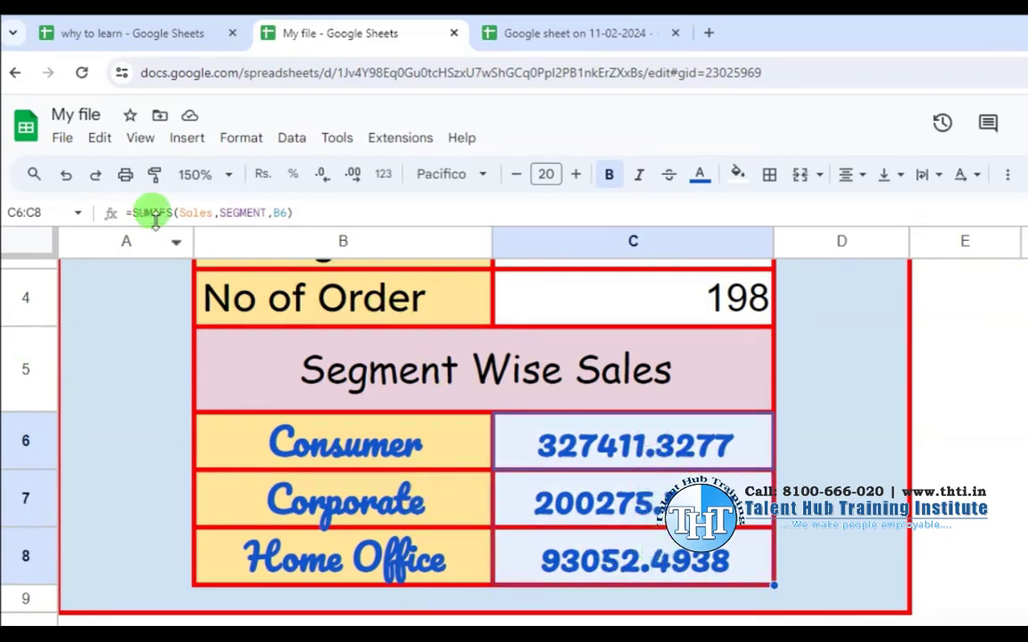
{"action": "left_click", "coordinate": [261, 179]}
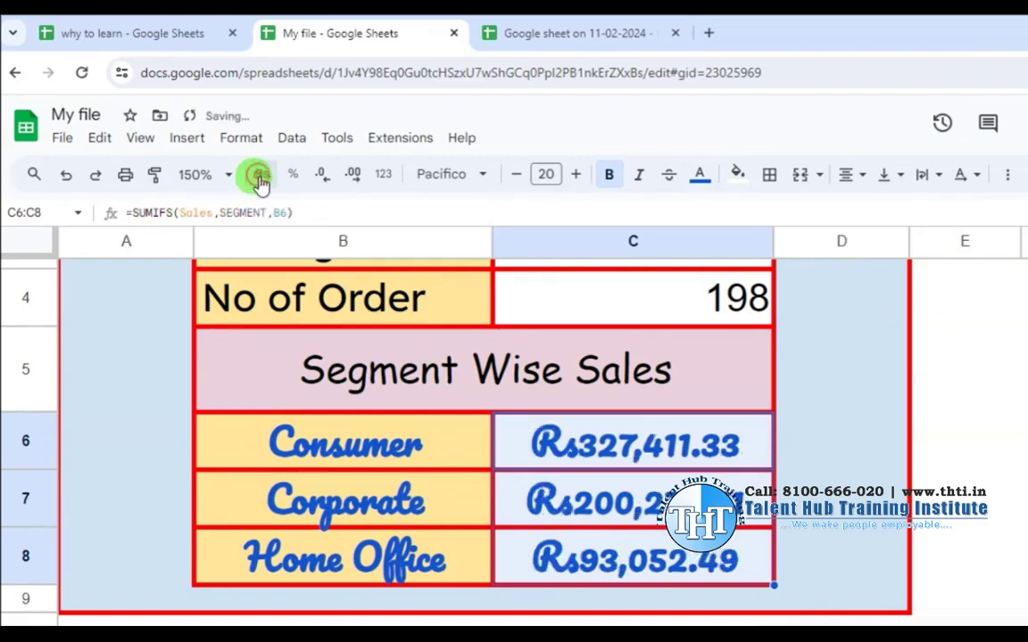
{"action": "left_click", "coordinate": [327, 181]}
{"action": "left_click", "coordinate": [326, 181]}
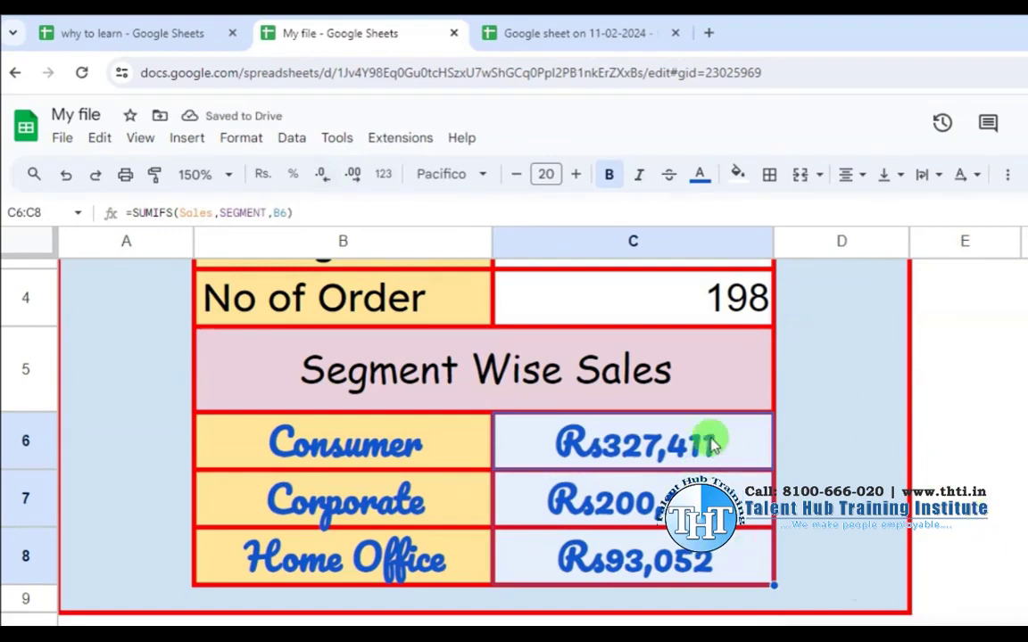
{"action": "left_click", "coordinate": [739, 551]}
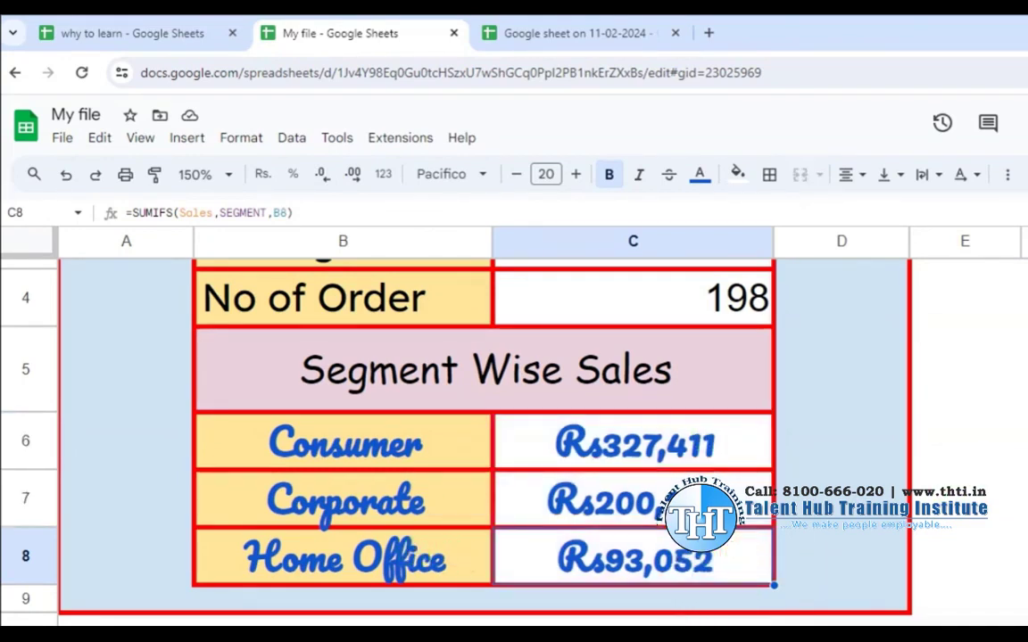
{"action": "scroll", "coordinate": [514, 428], "scroll_direction": "up", "scroll_amount": 2}
- Widen column D by dragging its header border
{"action": "scroll", "coordinate": [513, 428], "scroll_direction": "down", "scroll_amount": 5}
{"action": "scroll", "coordinate": [514, 428], "scroll_direction": "up", "scroll_amount": 5}
{"action": "scroll", "coordinate": [514, 429], "scroll_direction": "down", "scroll_amount": 2}
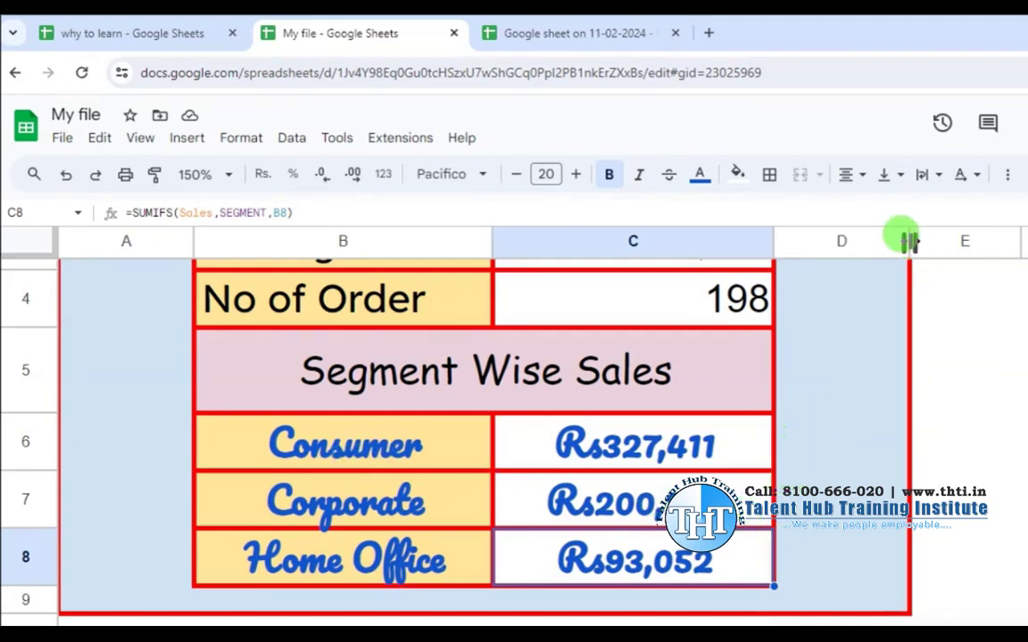
{"action": "left_click_drag", "start_coordinate": [909, 241], "coordinate": [993, 240]}
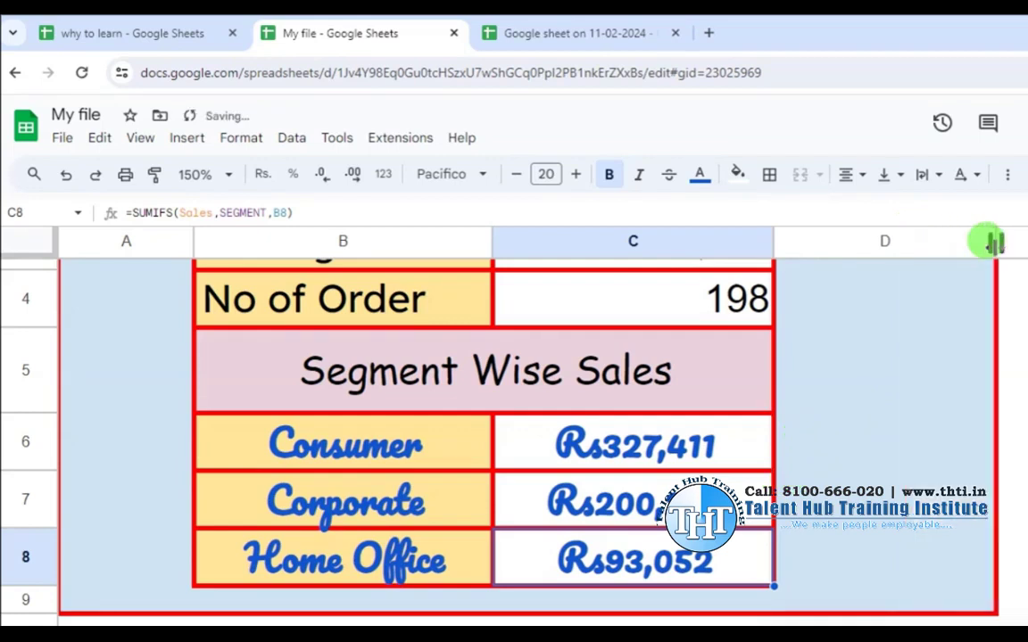
{"action": "left_click", "coordinate": [679, 446]}
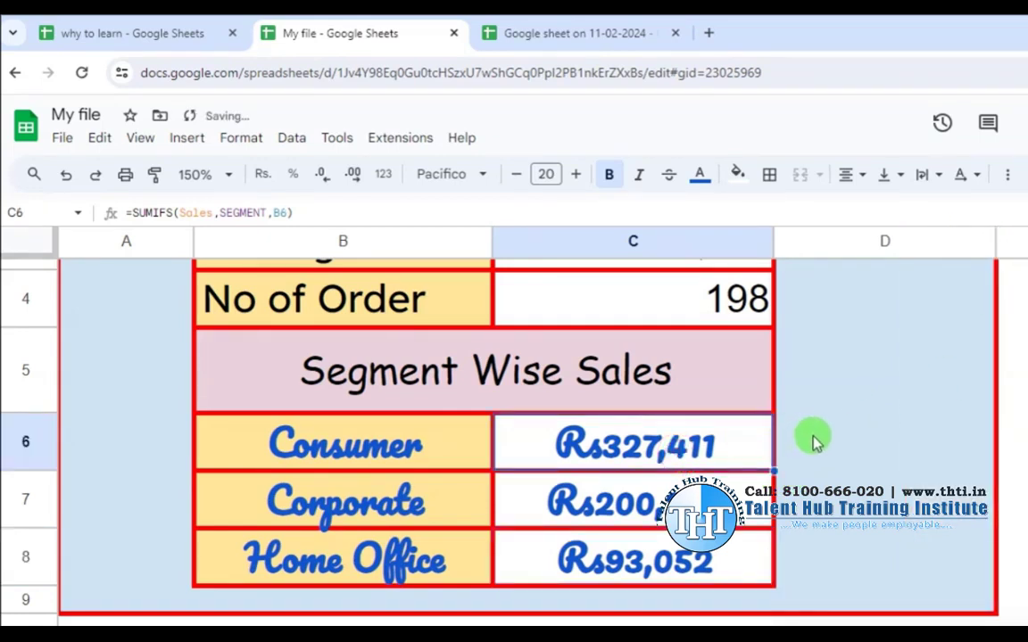
{"action": "left_click_drag", "start_coordinate": [997, 238], "coordinate": [1023, 241]}
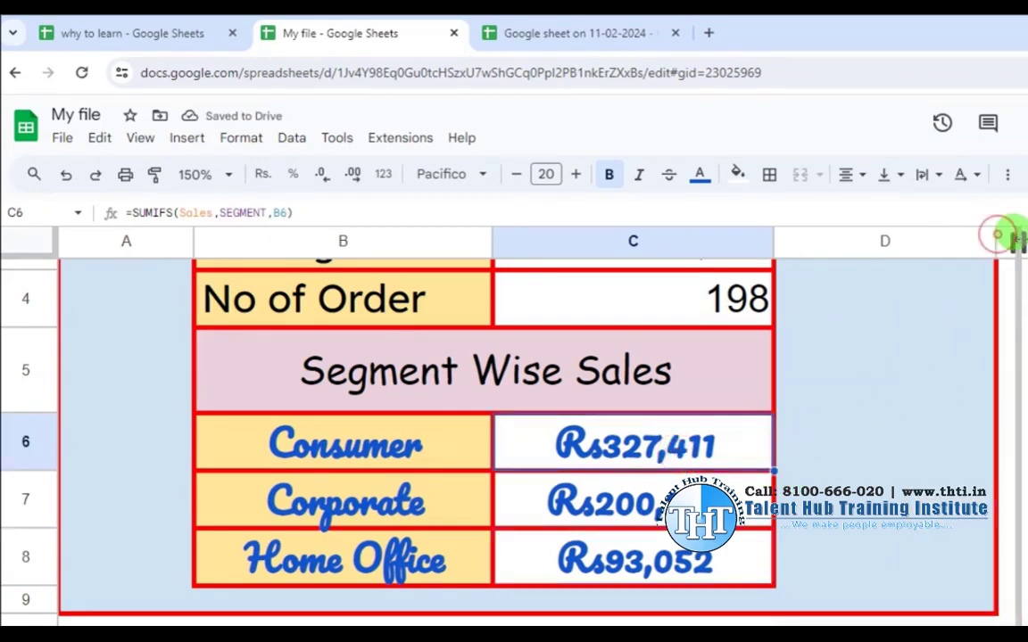
- Insert a new empty column to the left of column D
{"action": "left_click", "coordinate": [910, 241]}
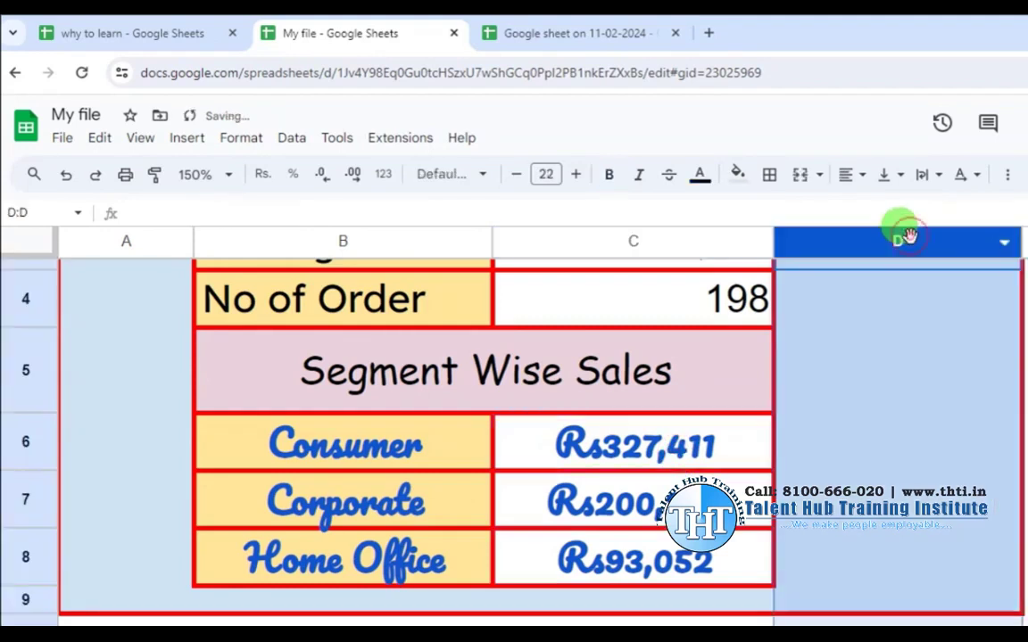
{"action": "right_click", "coordinate": [912, 243]}
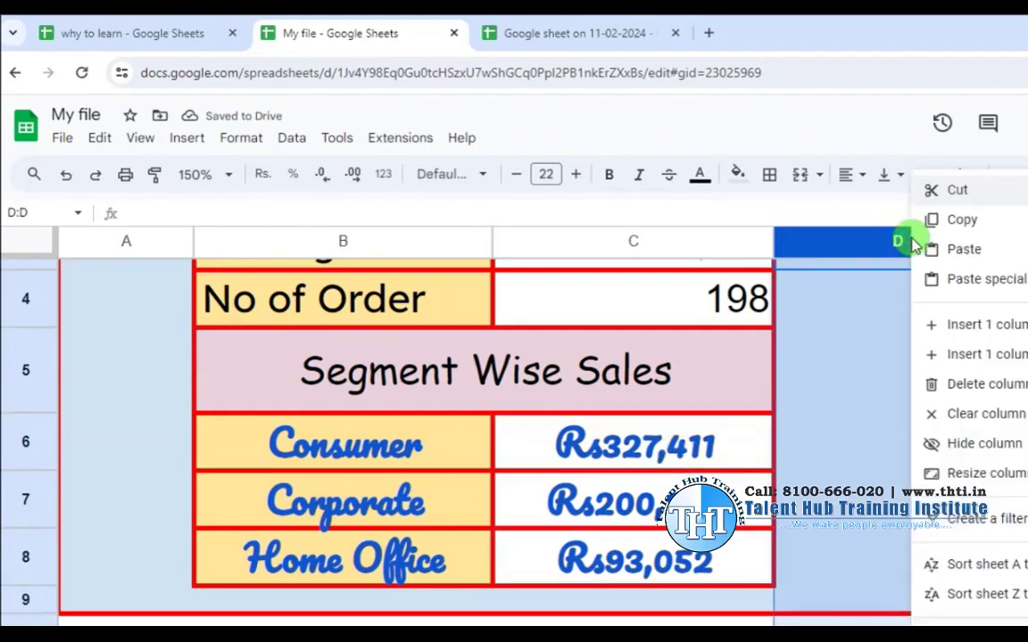
{"action": "left_click", "coordinate": [968, 325]}
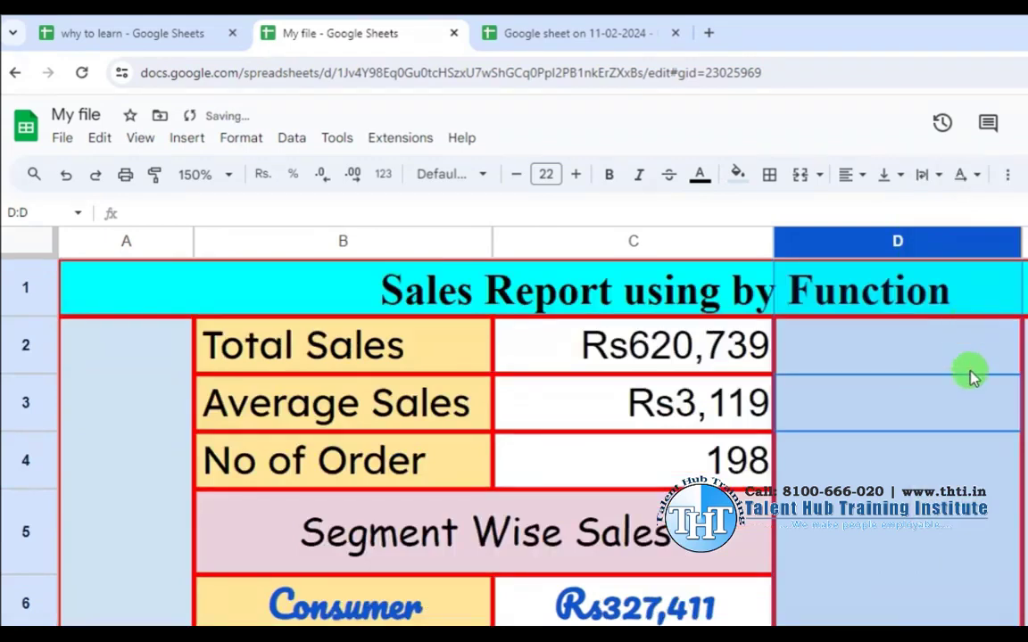
{"action": "left_click", "coordinate": [943, 473]}
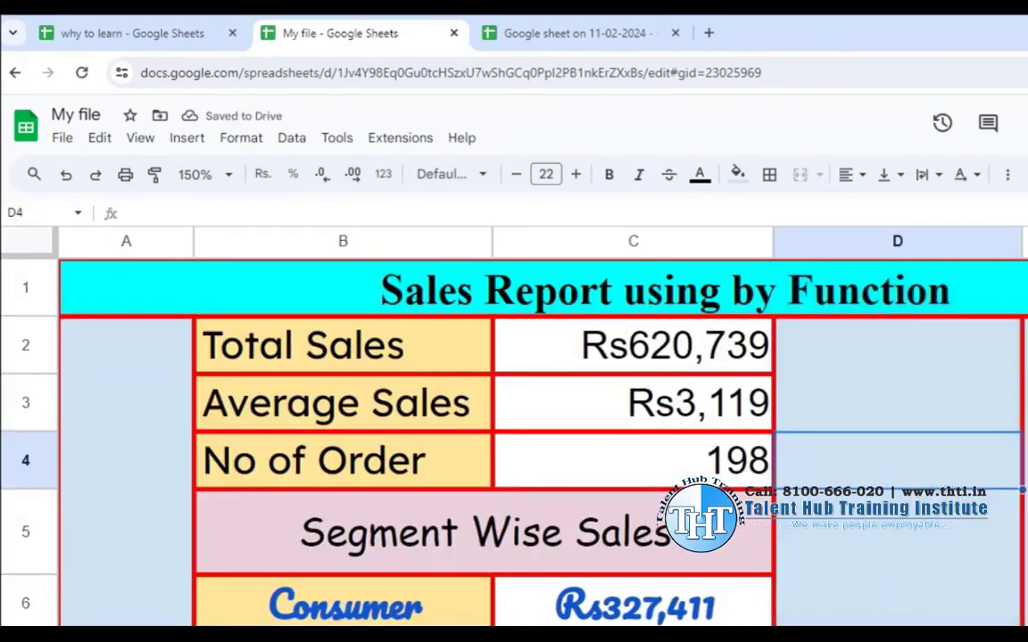
- Narrow column E to a thin strip beside the new column
{"action": "scroll", "coordinate": [535, 428], "scroll_direction": "right", "scroll_amount": 5}
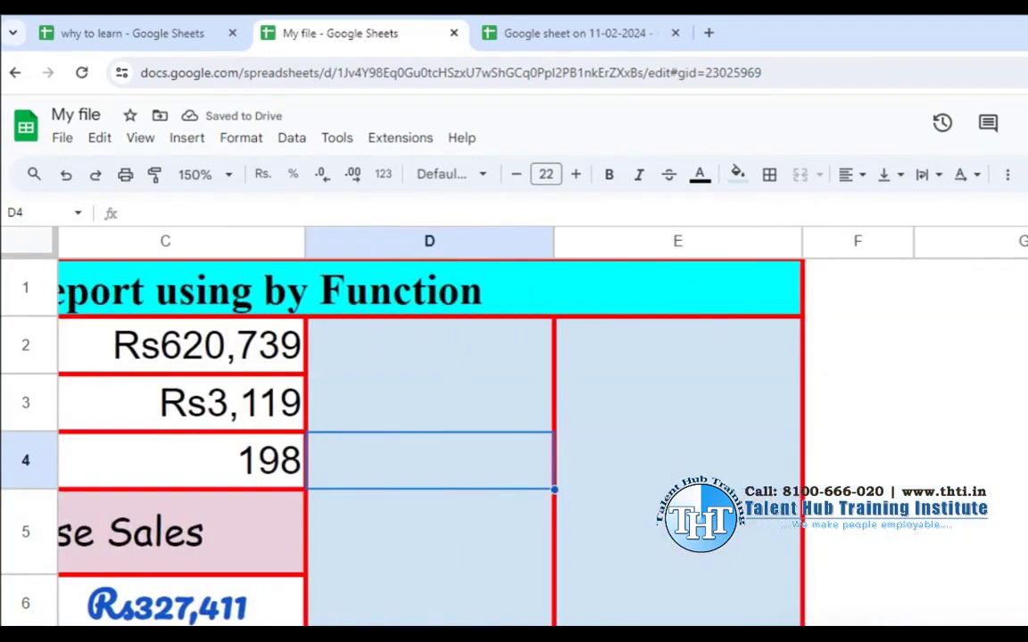
{"action": "left_click_drag", "start_coordinate": [802, 241], "coordinate": [614, 385]}
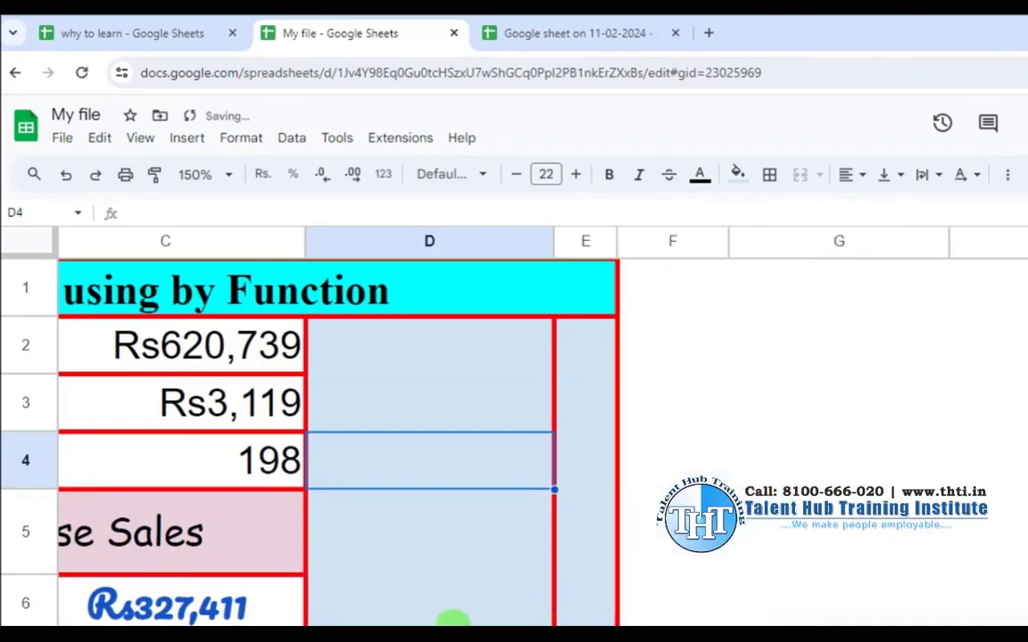
{"action": "scroll", "coordinate": [464, 428], "scroll_direction": "left", "scroll_amount": 1}
{"action": "scroll", "coordinate": [464, 429], "scroll_direction": "left", "scroll_amount": 2}
{"action": "scroll", "coordinate": [464, 429], "scroll_direction": "left", "scroll_amount": 2}
{"action": "scroll", "coordinate": [514, 428], "scroll_direction": "down", "scroll_amount": 5}
{"action": "scroll", "coordinate": [514, 428], "scroll_direction": "up", "scroll_amount": 5}
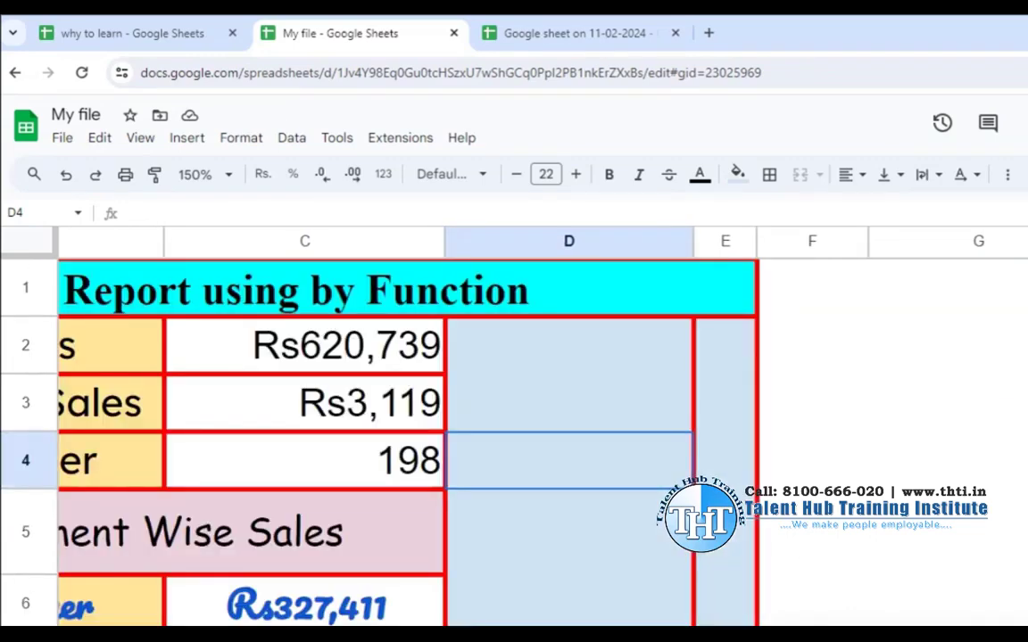
{"action": "key", "text": "Down"}
{"action": "key", "text": "Down"}
{"action": "key", "text": "Down"}
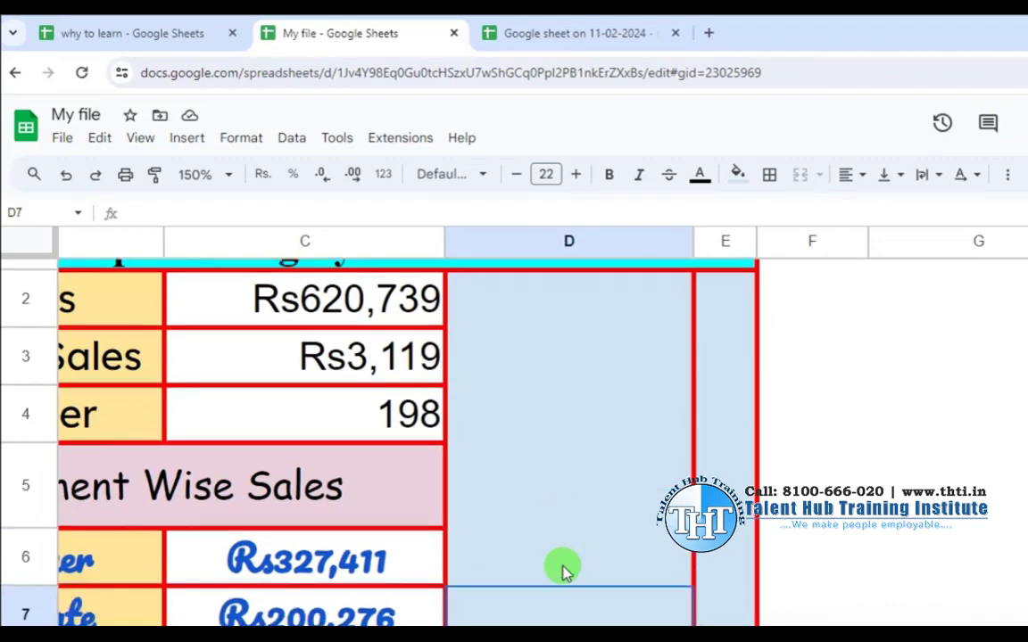
{"action": "key", "text": "Down"}
{"action": "key", "text": "Down"}
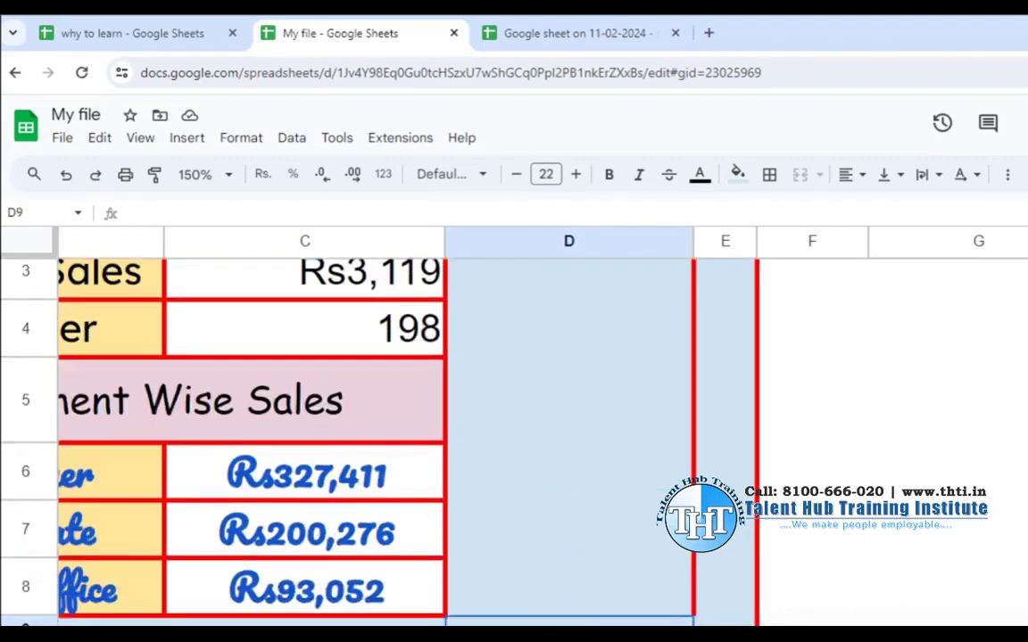
{"action": "scroll", "coordinate": [504, 477], "scroll_direction": "left", "scroll_amount": 1}
{"action": "scroll", "coordinate": [504, 477], "scroll_direction": "left", "scroll_amount": 3}
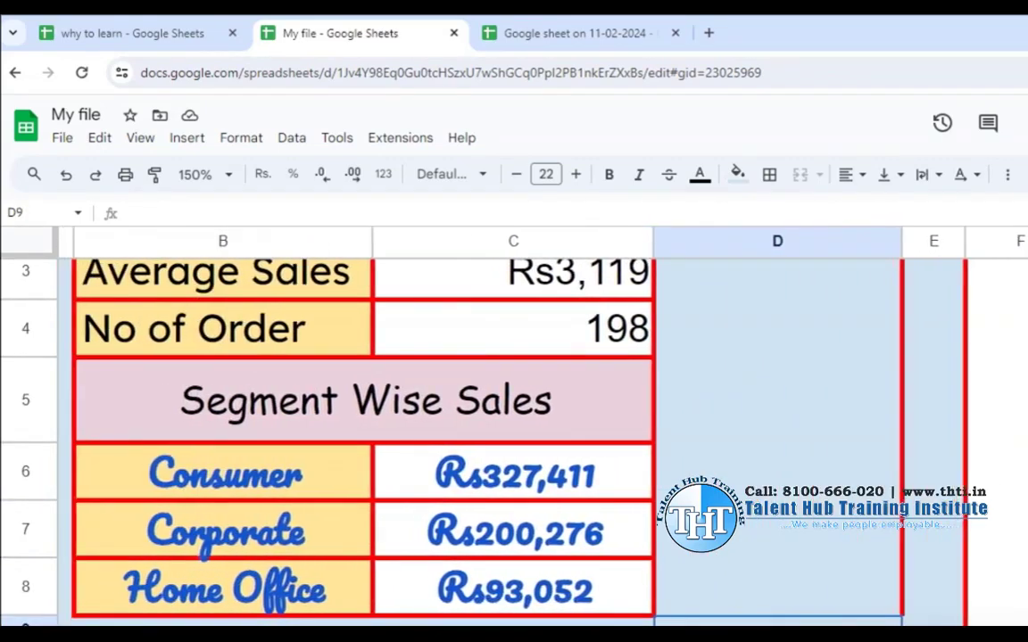
{"action": "scroll", "coordinate": [504, 477], "scroll_direction": "left", "scroll_amount": 1}
{"action": "left_click", "coordinate": [638, 474]}
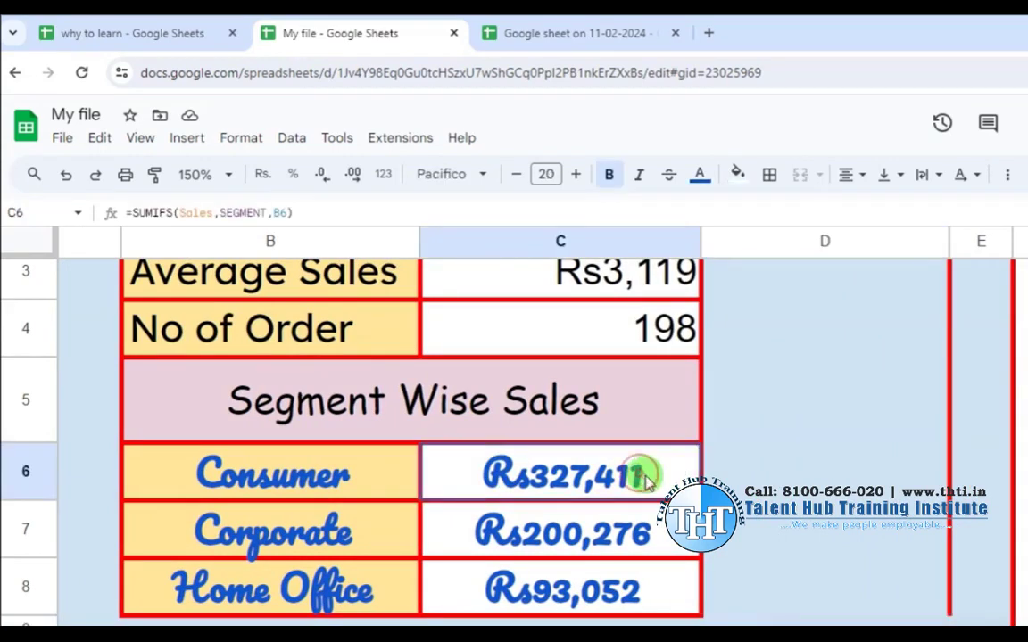
- Paint C6's red-bordered styling onto D6:D8 and make column D narrower
{"action": "left_click", "coordinate": [156, 176]}
{"action": "left_click_drag", "start_coordinate": [739, 470], "coordinate": [740, 584]}
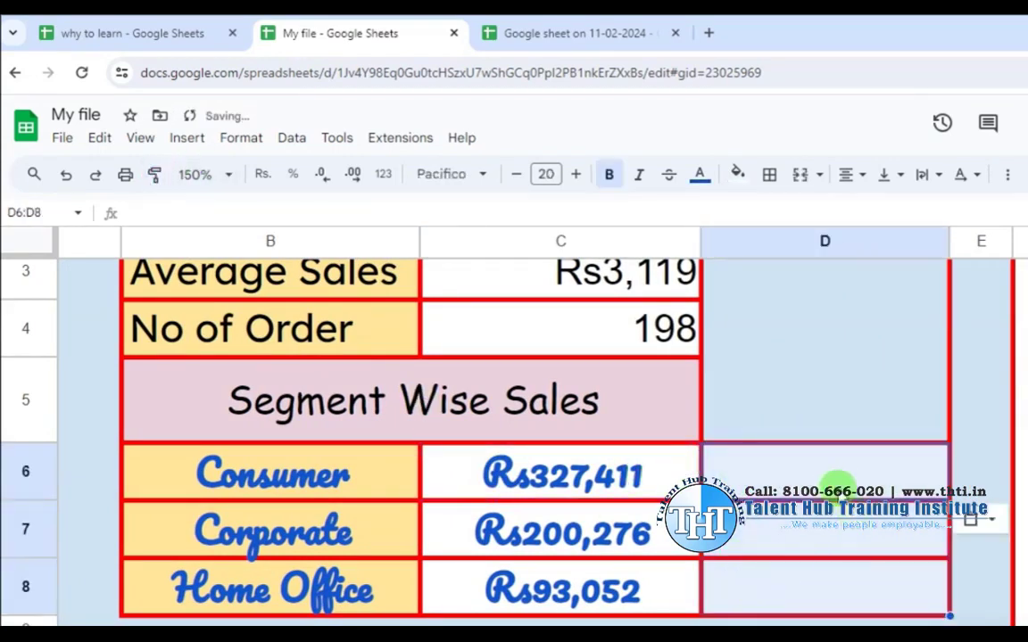
{"action": "left_click", "coordinate": [832, 477]}
{"action": "left_click_drag", "start_coordinate": [944, 245], "coordinate": [871, 368]}
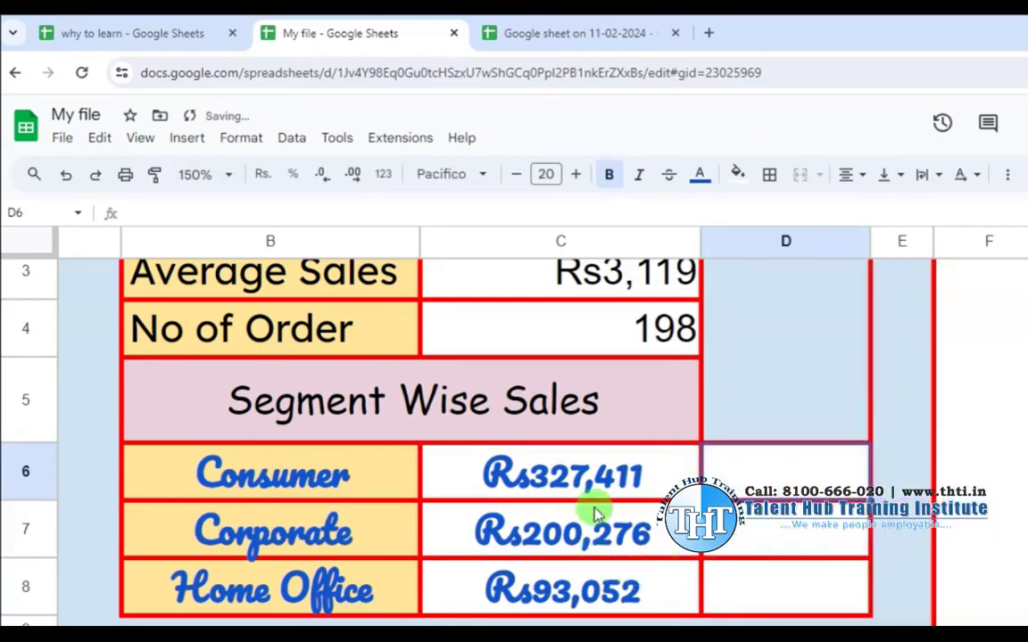
- Review C6's SUMIFS formula, then start entering a formula in D6
{"action": "double_click", "coordinate": [615, 473]}
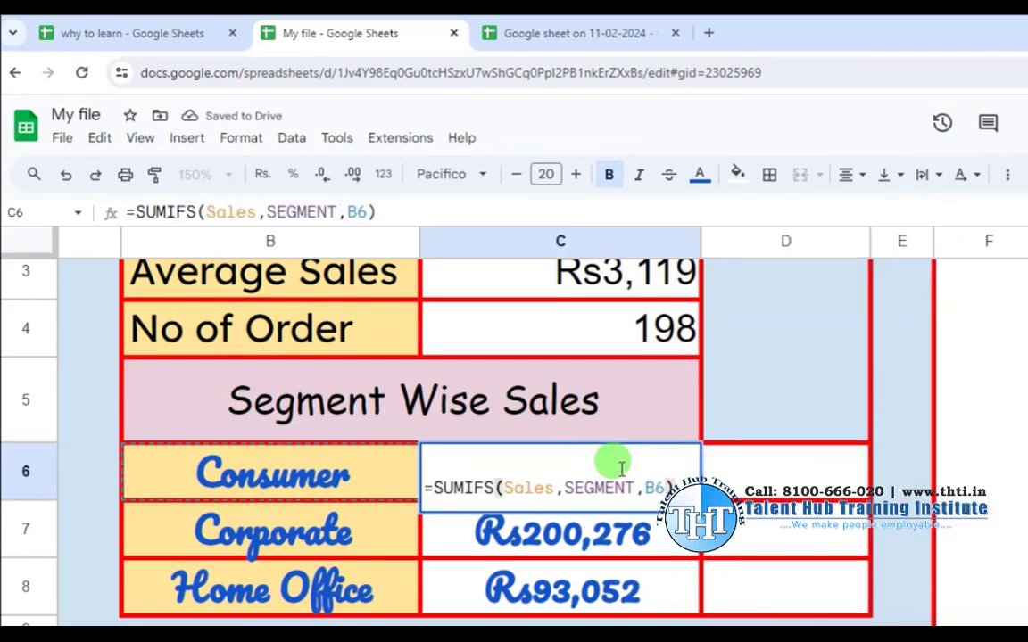
{"action": "key", "text": "Escape"}
{"action": "left_click_drag", "start_coordinate": [756, 477], "coordinate": [757, 591]}
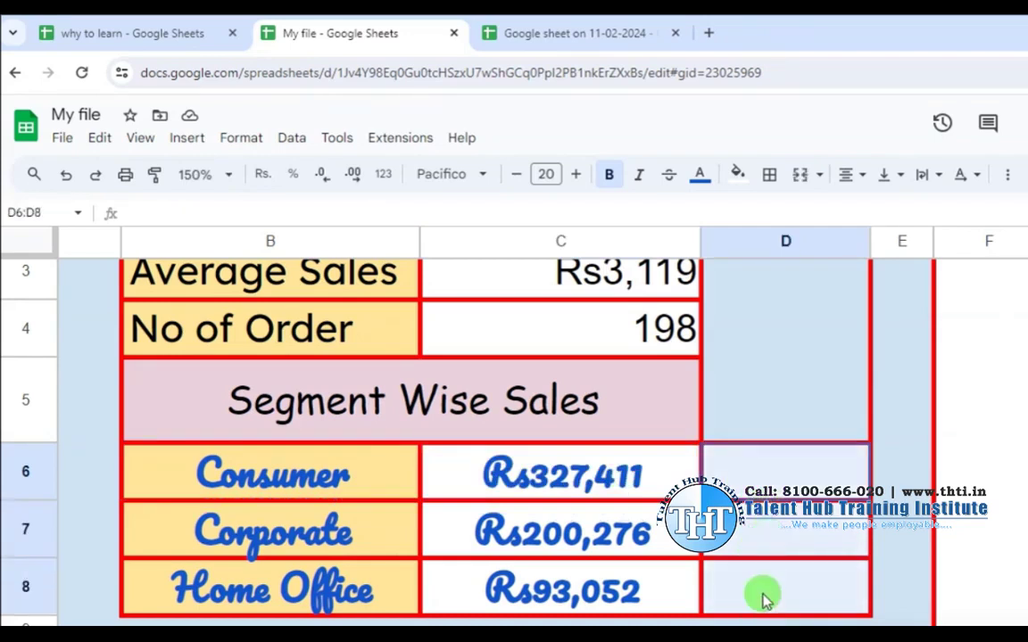
{"action": "left_click", "coordinate": [761, 470]}
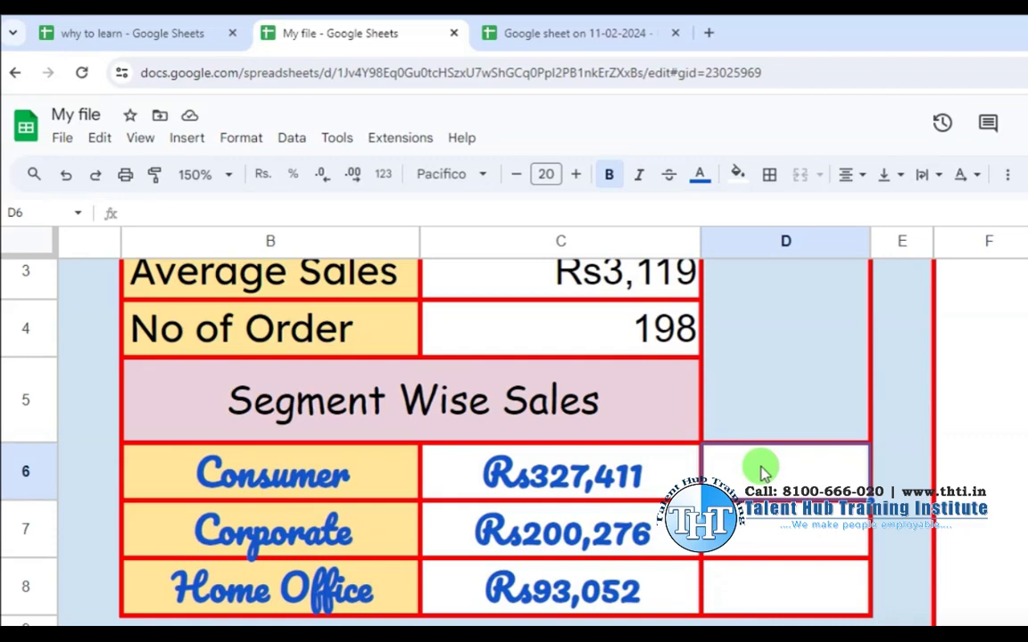
{"action": "double_click", "coordinate": [812, 473]}
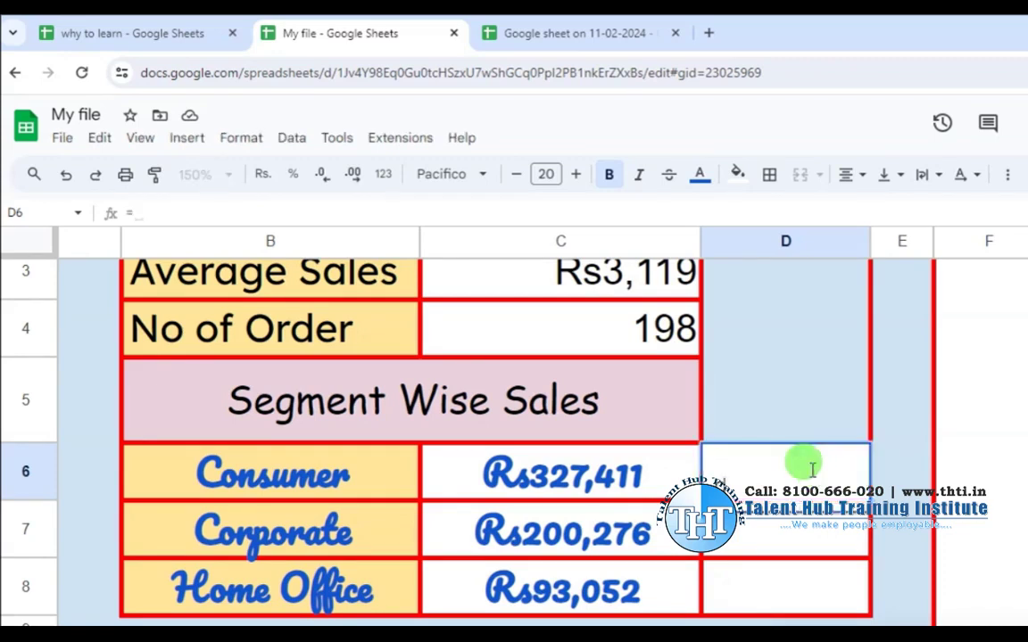
- Enter =COUNTIFS(SEGMENT,B6) in D6 to count the 103 Consumer orders
{"action": "type", "text": "=COUN"}
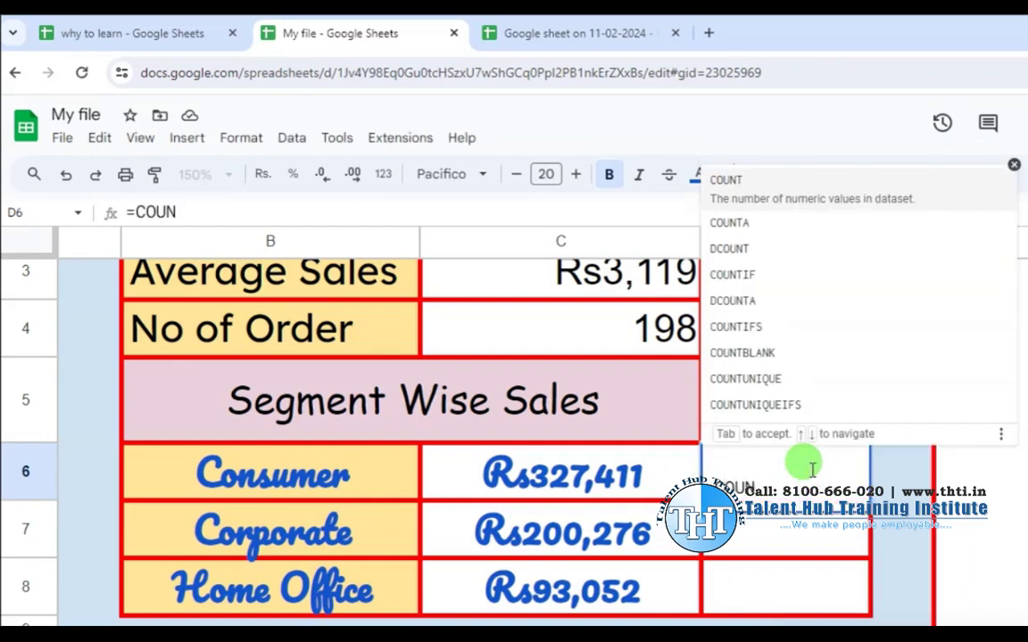
{"action": "key", "text": "Down"}
{"action": "key", "text": "Down"}
{"action": "key", "text": "Down"}
{"action": "key", "text": "Down"}
{"action": "key", "text": "Down"}
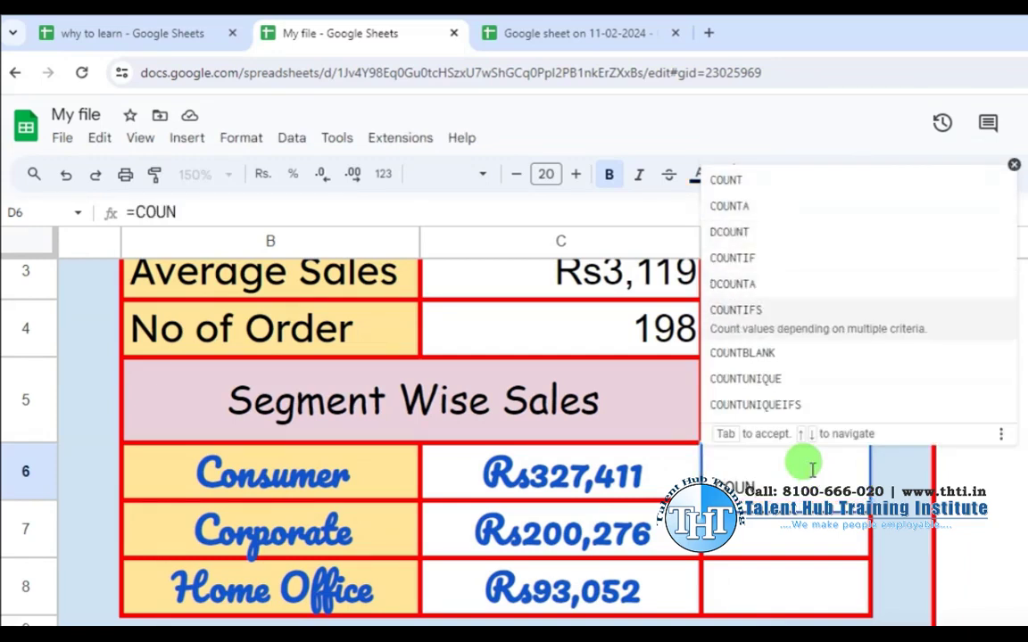
{"action": "key", "text": "Tab"}
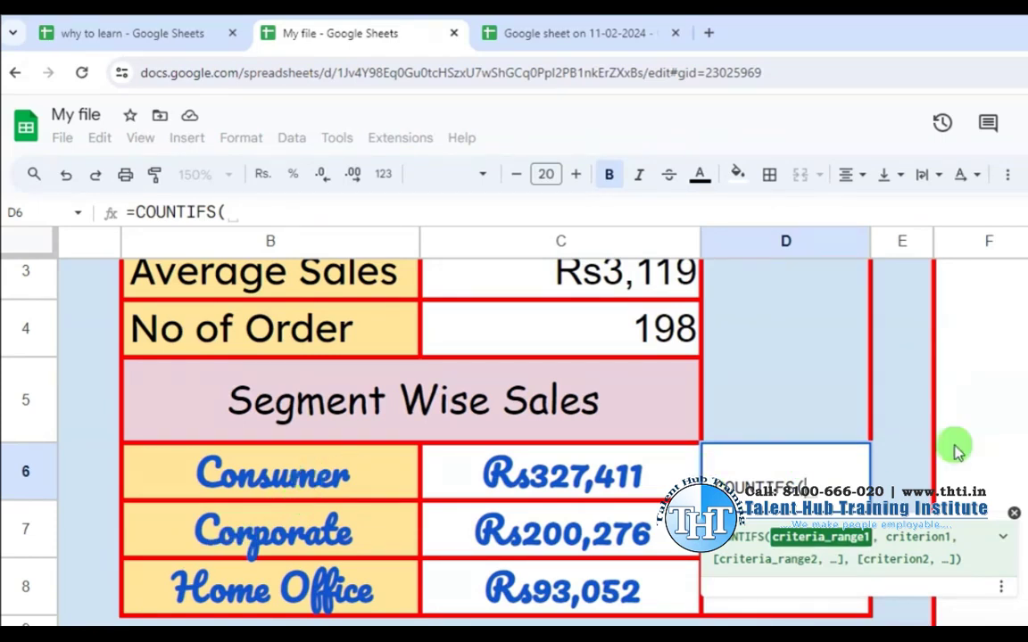
{"action": "type", "text": "SEG"}
{"action": "key", "text": "Tab"}
{"action": "type", "text": ","}
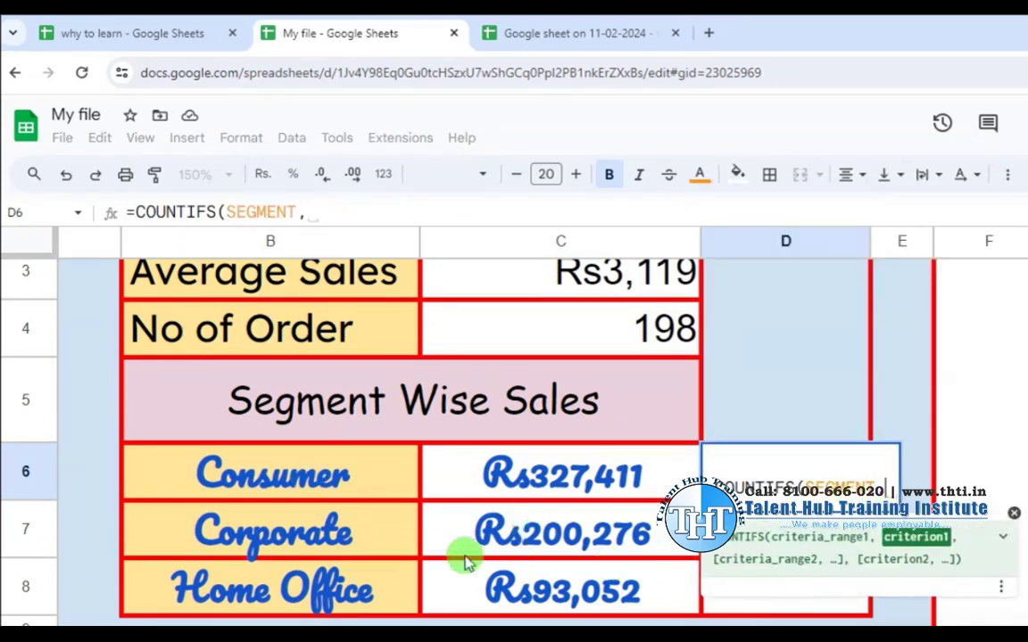
{"action": "left_click", "coordinate": [339, 477]}
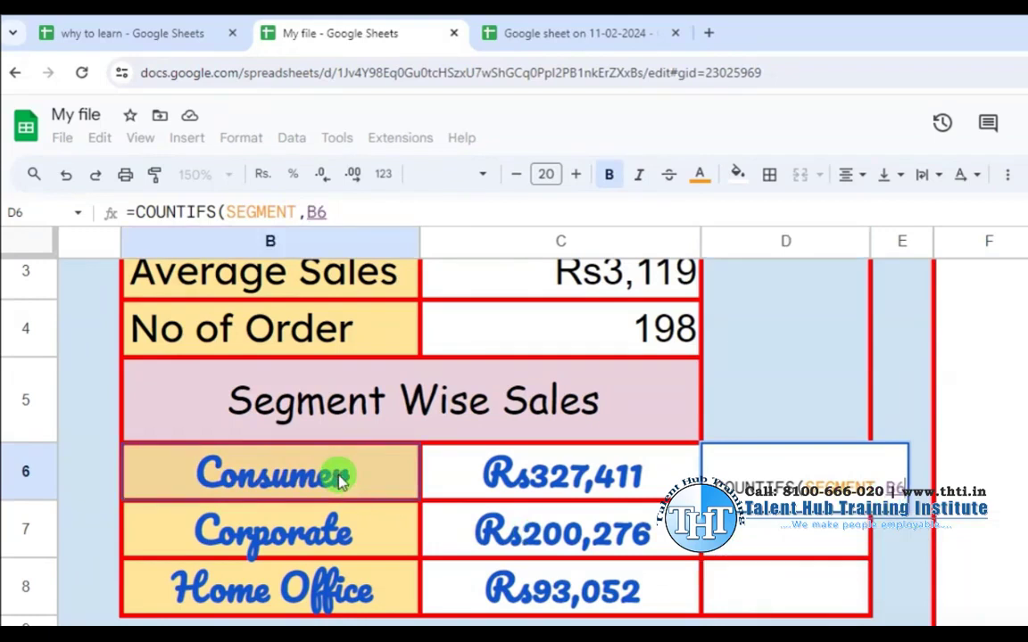
{"action": "type", "text": ")"}
{"action": "key", "text": "Return"}
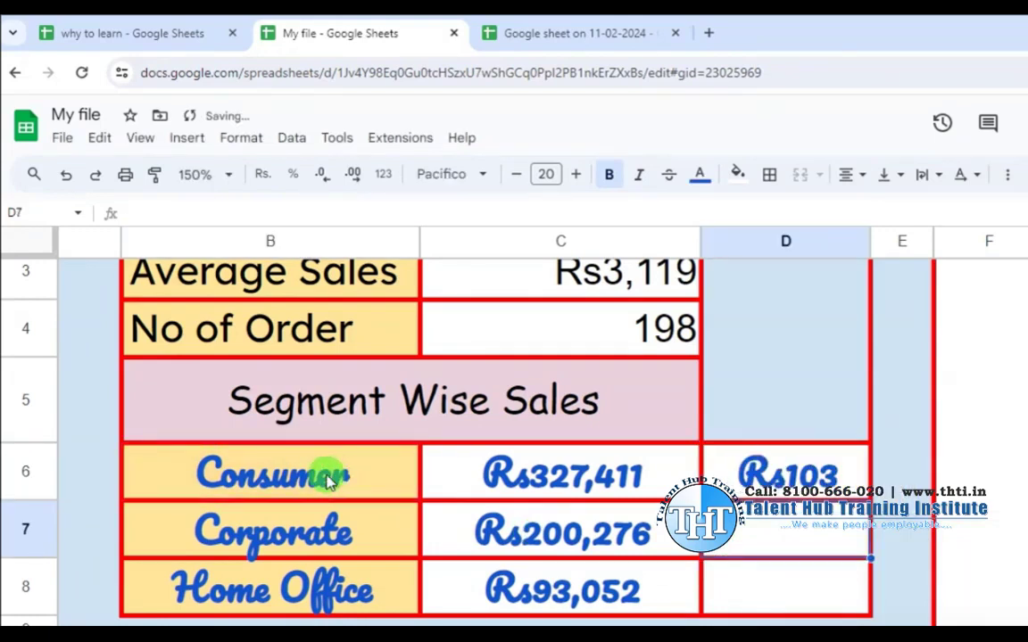
{"action": "left_click", "coordinate": [785, 477]}
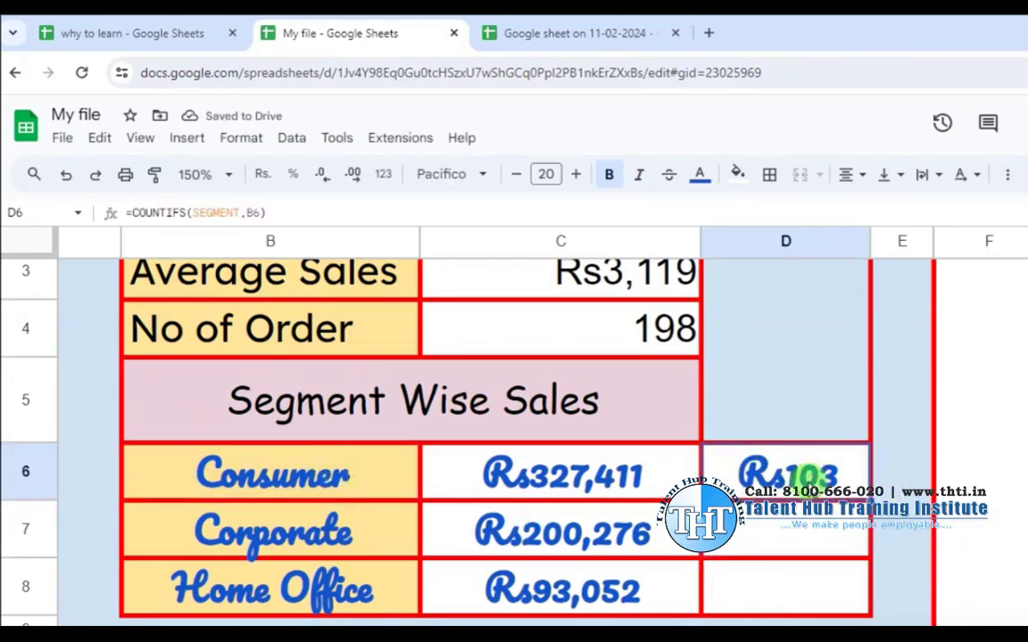
- Paint the order count cell's plain number format from C4 onto D6:D8
{"action": "left_click", "coordinate": [646, 332]}
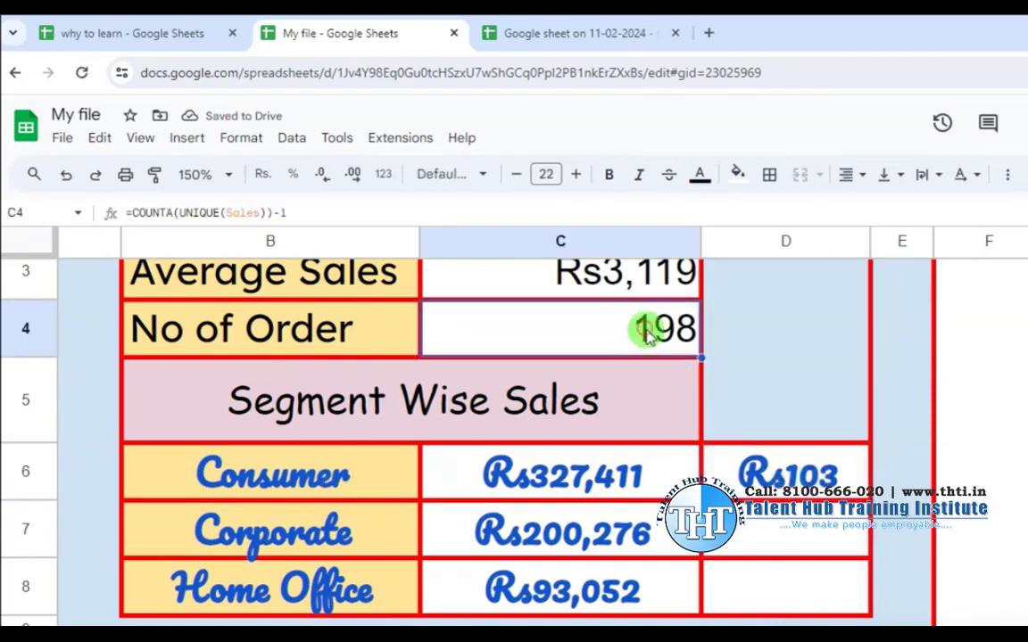
{"action": "left_click", "coordinate": [152, 177]}
{"action": "left_click_drag", "start_coordinate": [714, 473], "coordinate": [765, 586]}
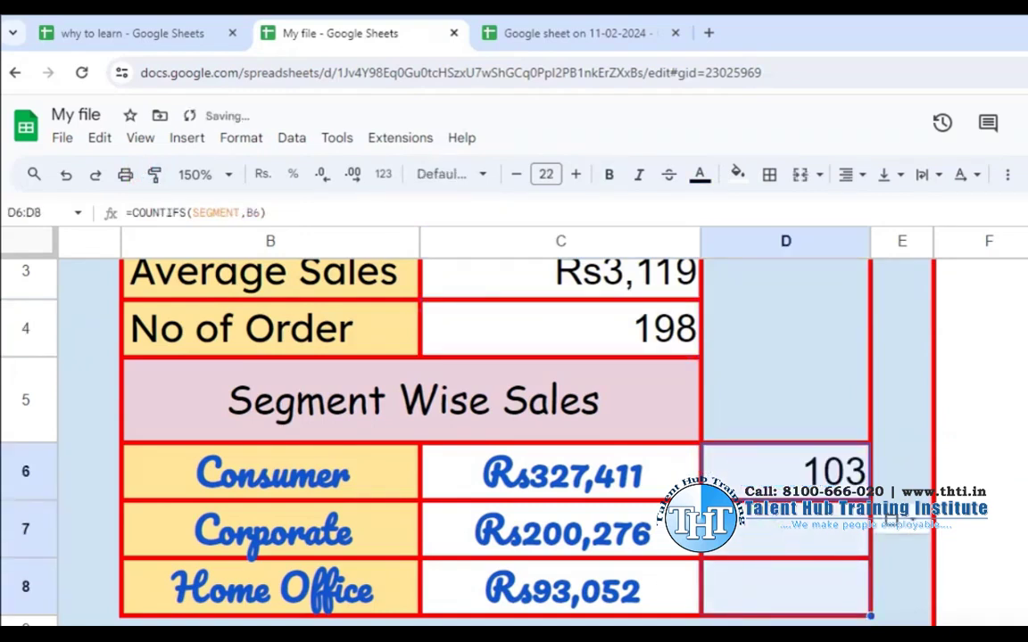
- Fill the COUNTIFS down to D8, giving Corporate 64 and Home Office 32 orders
{"action": "left_click", "coordinate": [785, 473]}
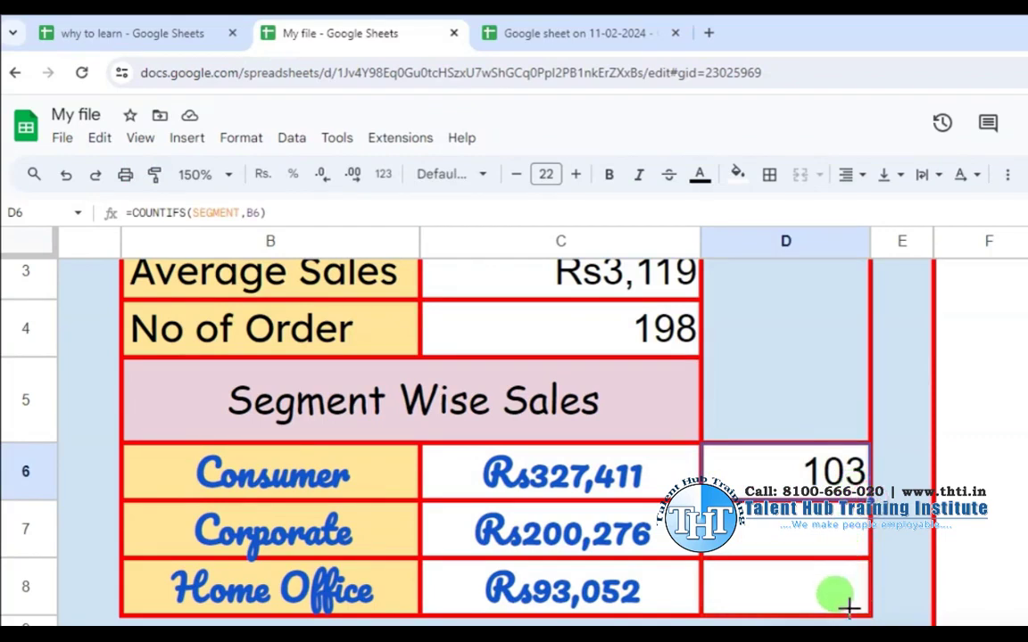
{"action": "left_click_drag", "start_coordinate": [868, 500], "coordinate": [850, 596]}
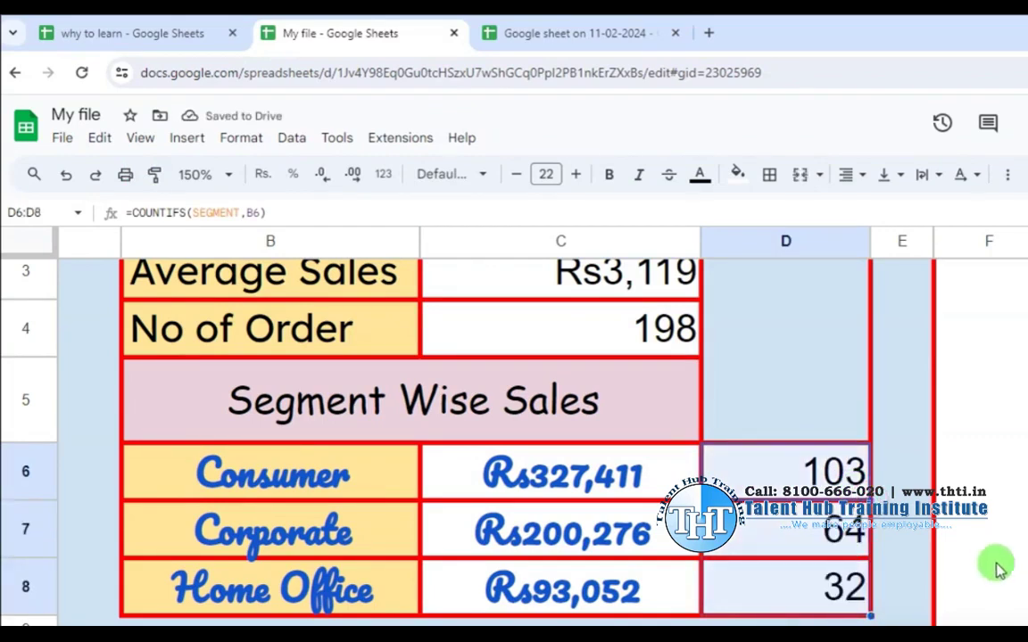
{"action": "left_click", "coordinate": [798, 466]}
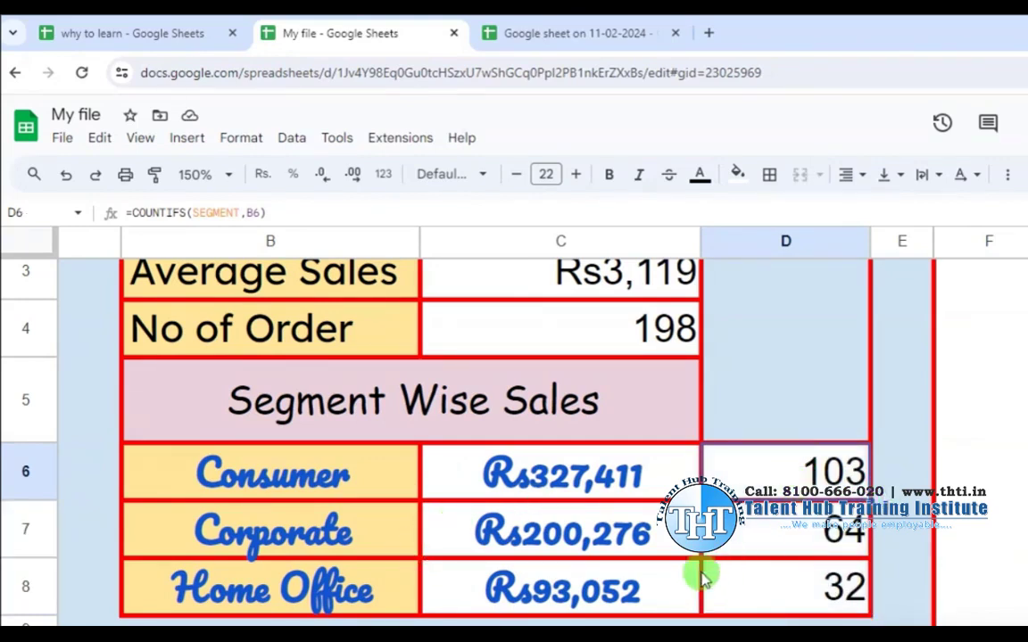
{"action": "left_click", "coordinate": [826, 533]}
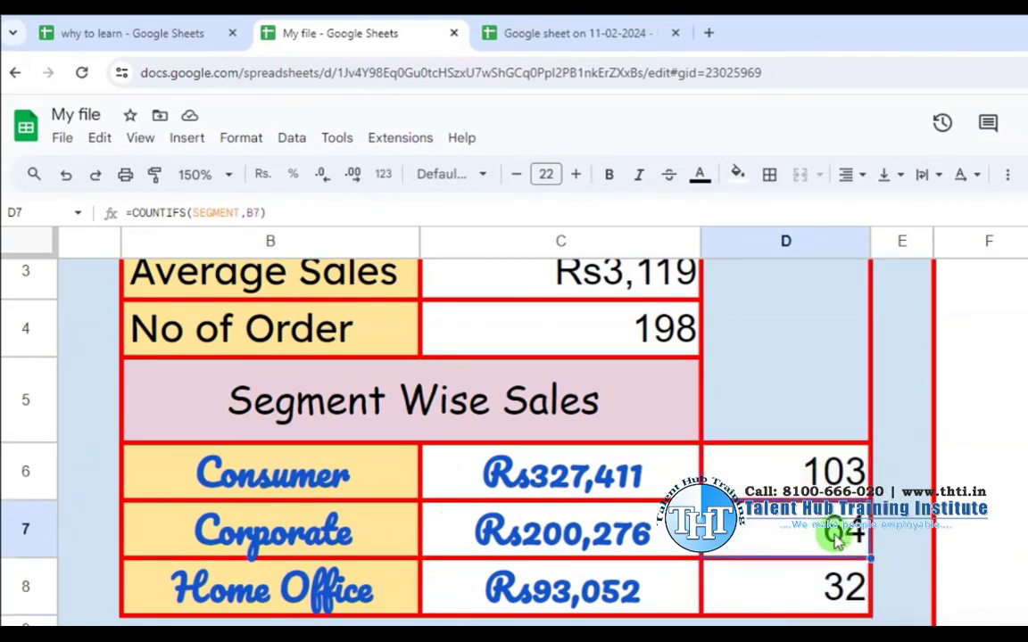
{"action": "left_click", "coordinate": [842, 591]}
{"action": "left_click_drag", "start_coordinate": [820, 596], "coordinate": [737, 489]}
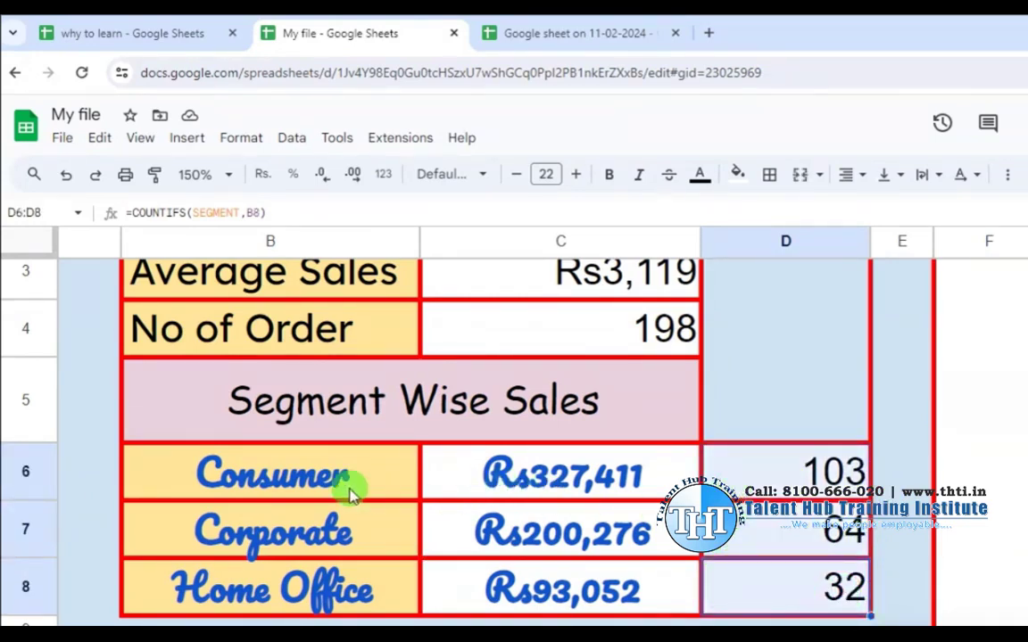
{"action": "left_click", "coordinate": [309, 474]}
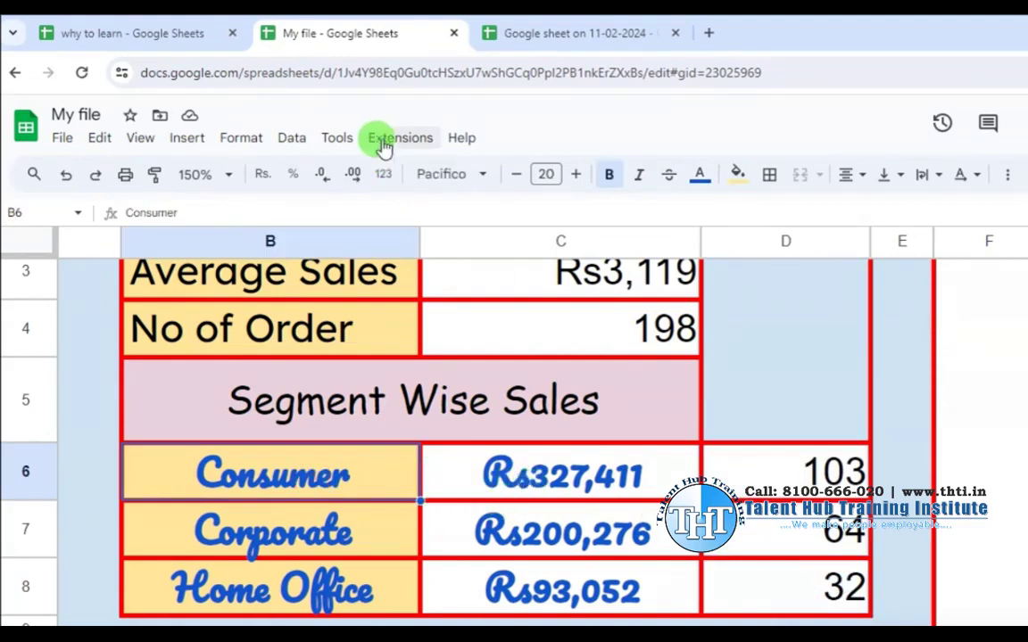
- Change the zoom to 125%, then to 100%, and click an empty cell
{"action": "left_click", "coordinate": [228, 174]}
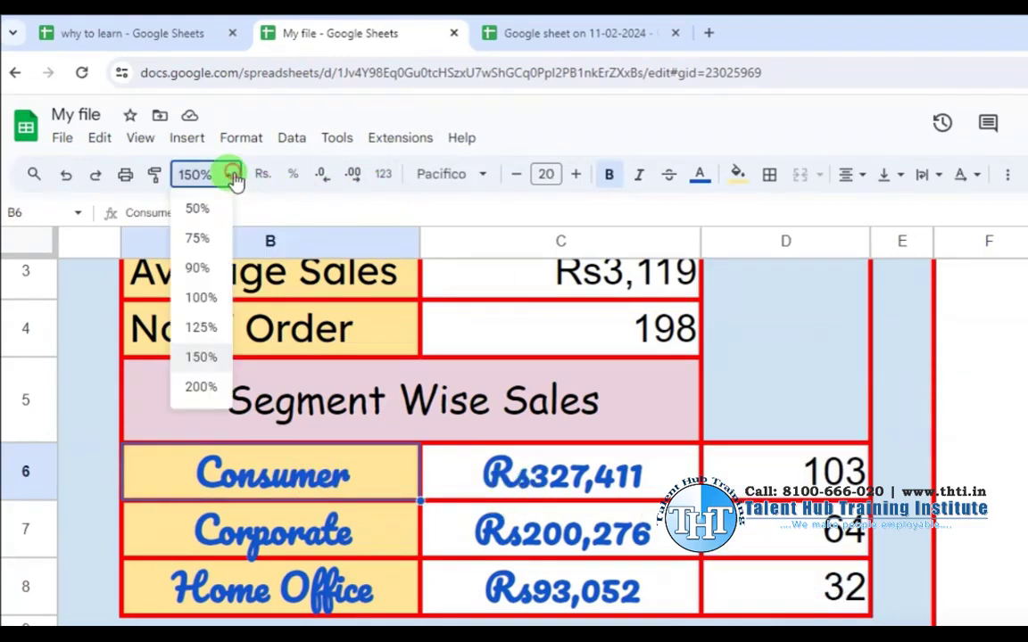
{"action": "left_click", "coordinate": [201, 327]}
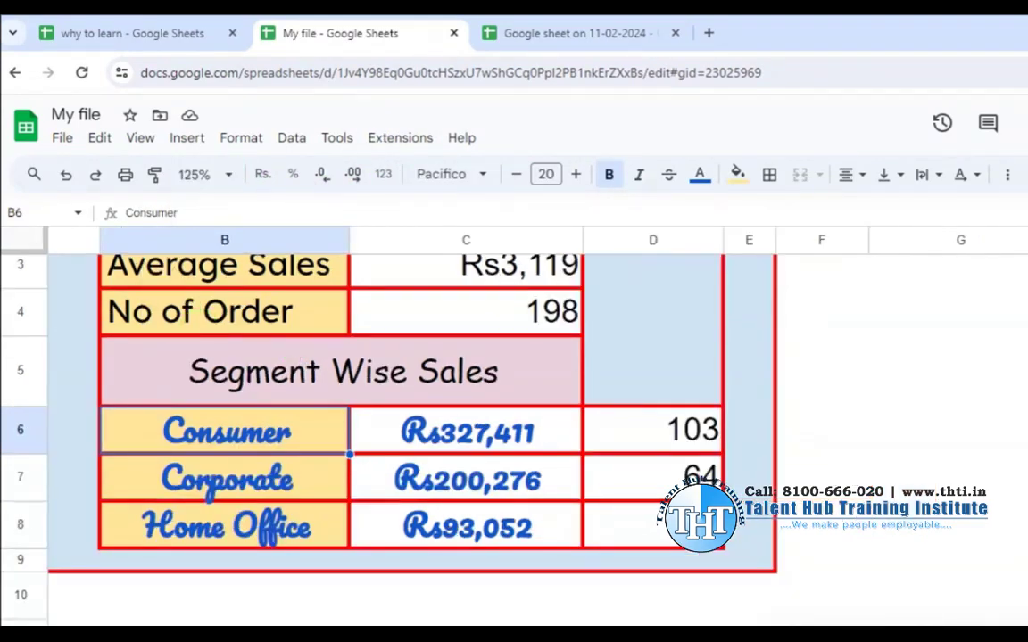
{"action": "scroll", "coordinate": [411, 411], "scroll_direction": "up", "scroll_amount": 2}
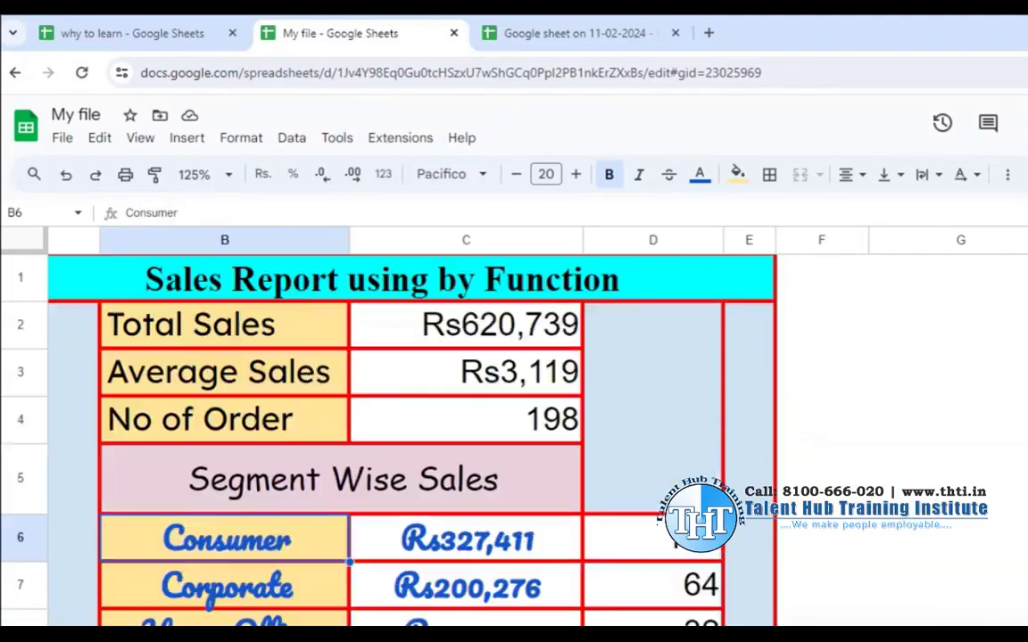
{"action": "left_click", "coordinate": [219, 174]}
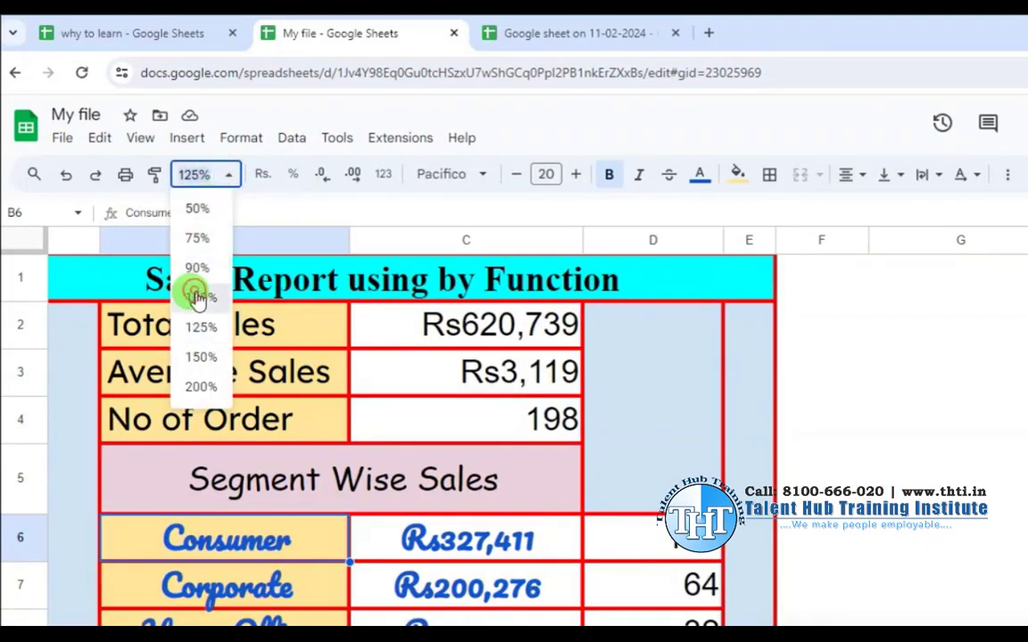
{"action": "left_click", "coordinate": [201, 296]}
{"action": "left_click", "coordinate": [714, 417]}
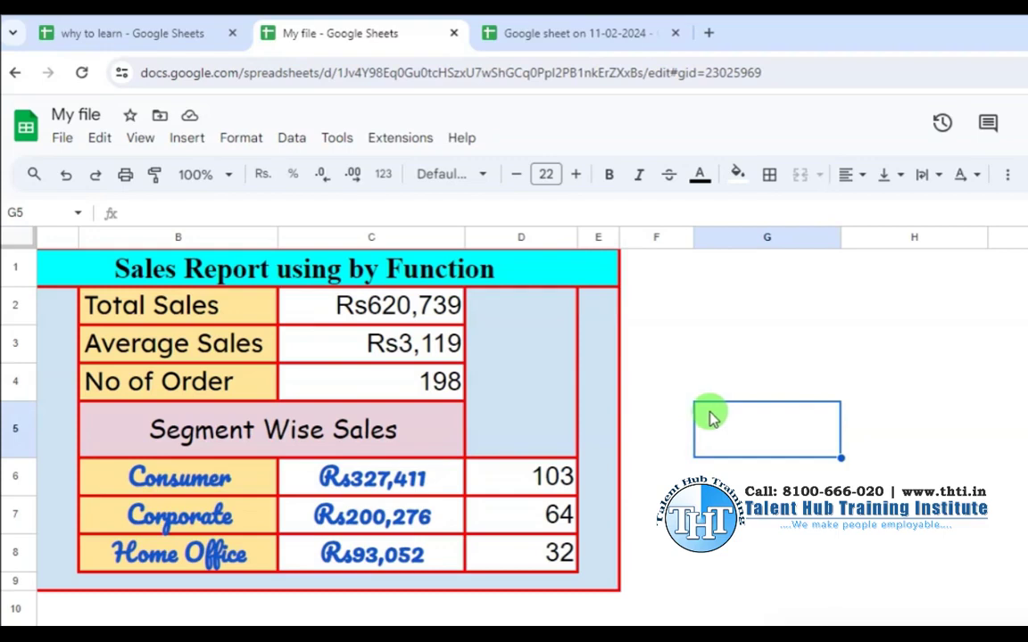
- Review the Total Sales formula =SUM(Sales) in C2 of the report
{"action": "left_click", "coordinate": [765, 370]}
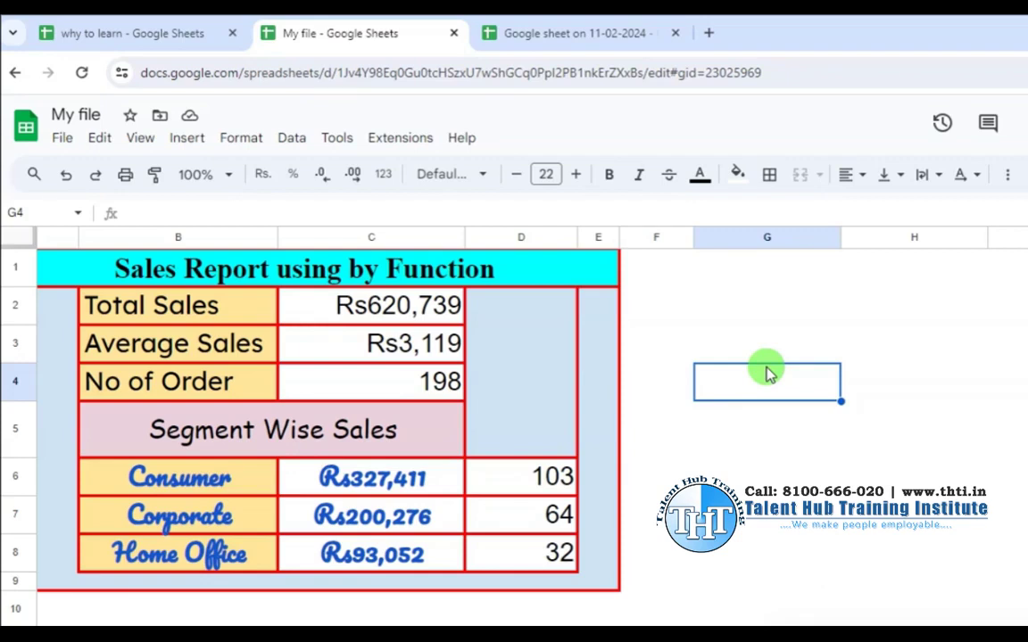
{"action": "left_click", "coordinate": [415, 314]}
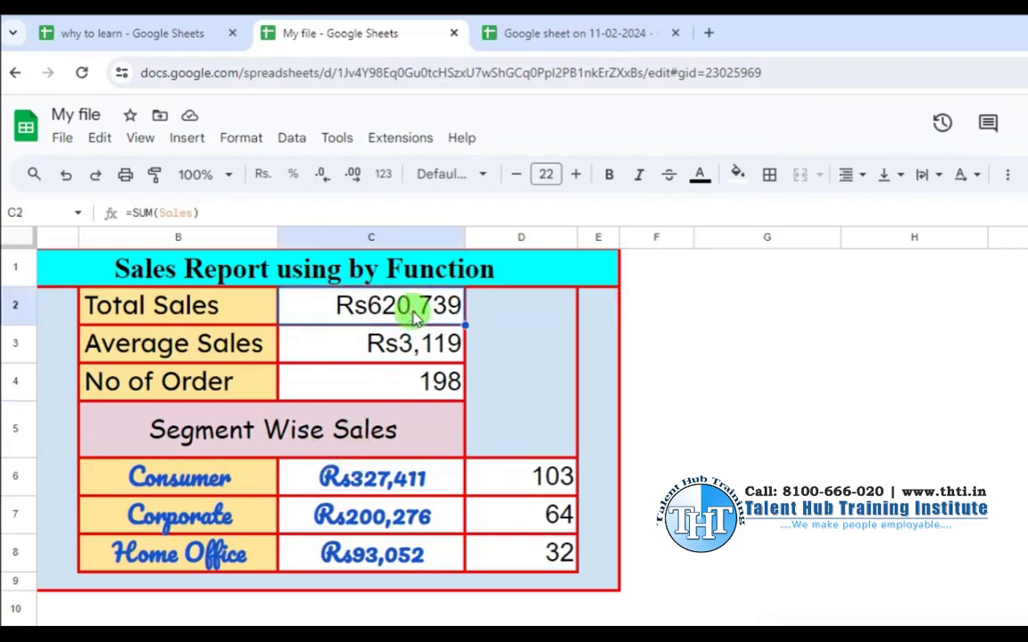
{"action": "left_click", "coordinate": [794, 352]}
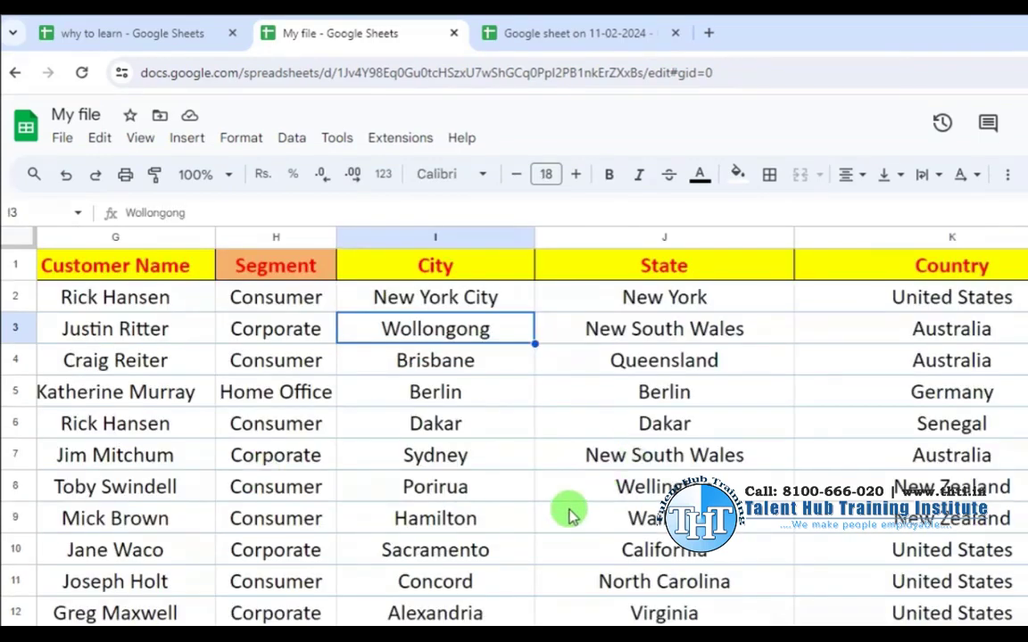
- Inspect the customer data block G1:K11 on the data sheet, then go back to the Sales Report
{"action": "left_click", "coordinate": [564, 502]}
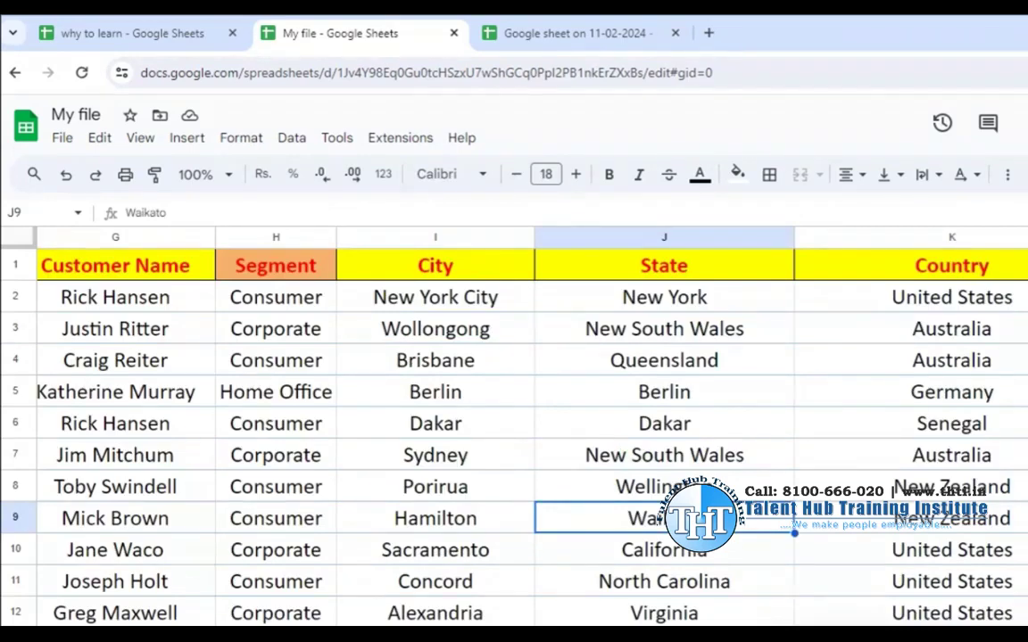
{"action": "scroll", "coordinate": [532, 428], "scroll_direction": "right", "scroll_amount": 3}
{"action": "scroll", "coordinate": [532, 428], "scroll_direction": "right", "scroll_amount": 1}
{"action": "scroll", "coordinate": [532, 429], "scroll_direction": "left", "scroll_amount": 4}
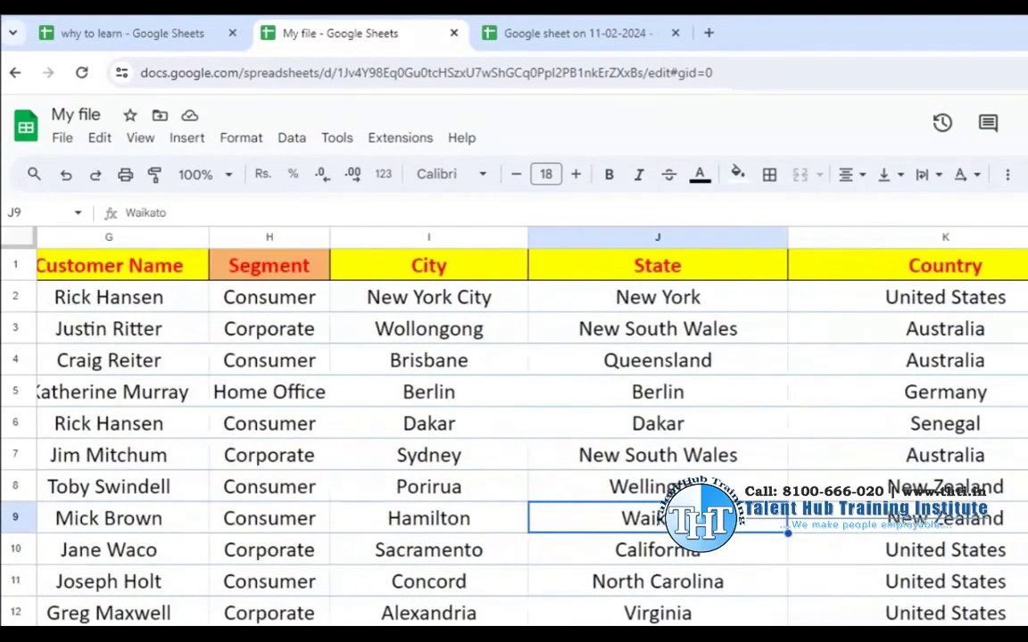
{"action": "scroll", "coordinate": [532, 428], "scroll_direction": "left", "scroll_amount": 1}
{"action": "mouse_move", "coordinate": [221, 267]}
{"action": "left_mouse_down"}
{"action": "mouse_move", "coordinate": [535, 488]}
{"action": "mouse_move", "coordinate": [917, 555]}
{"action": "mouse_move", "coordinate": [919, 582]}
{"action": "left_mouse_up"}
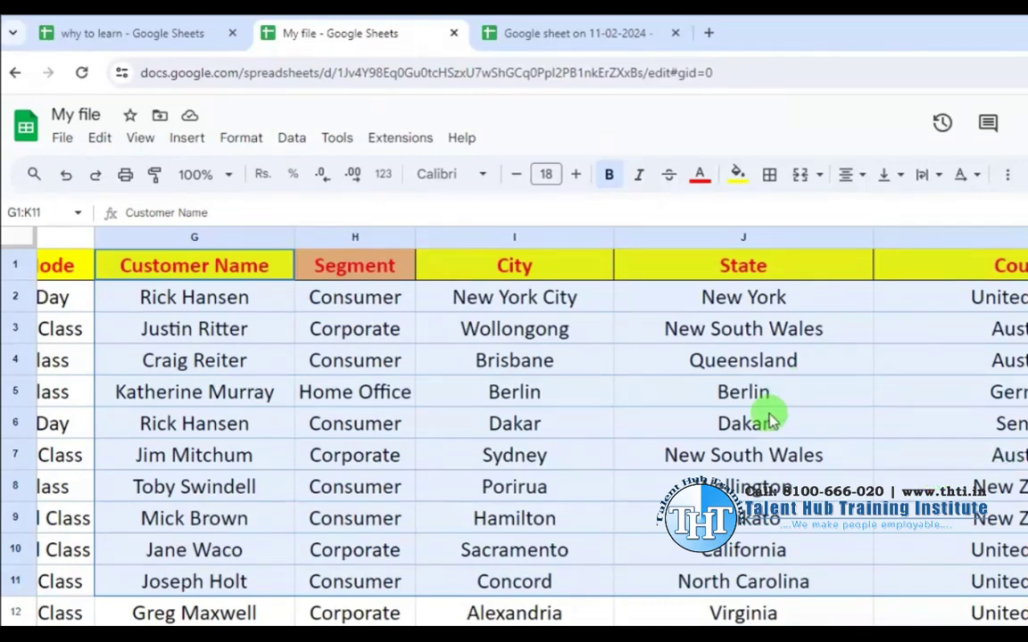
{"action": "left_click", "coordinate": [679, 278]}
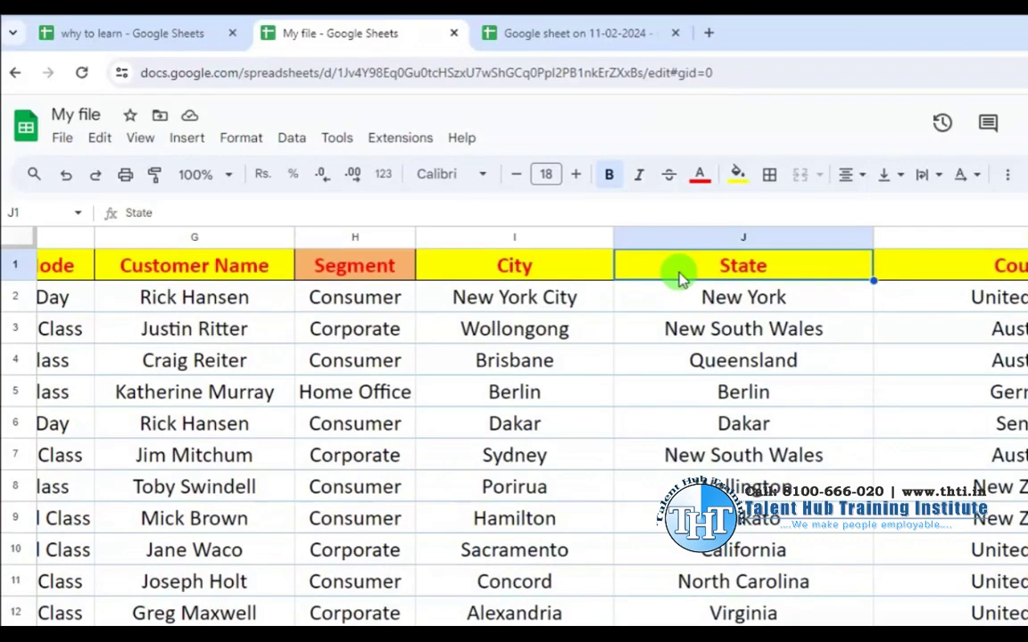
{"action": "left_click", "coordinate": [268, 636]}
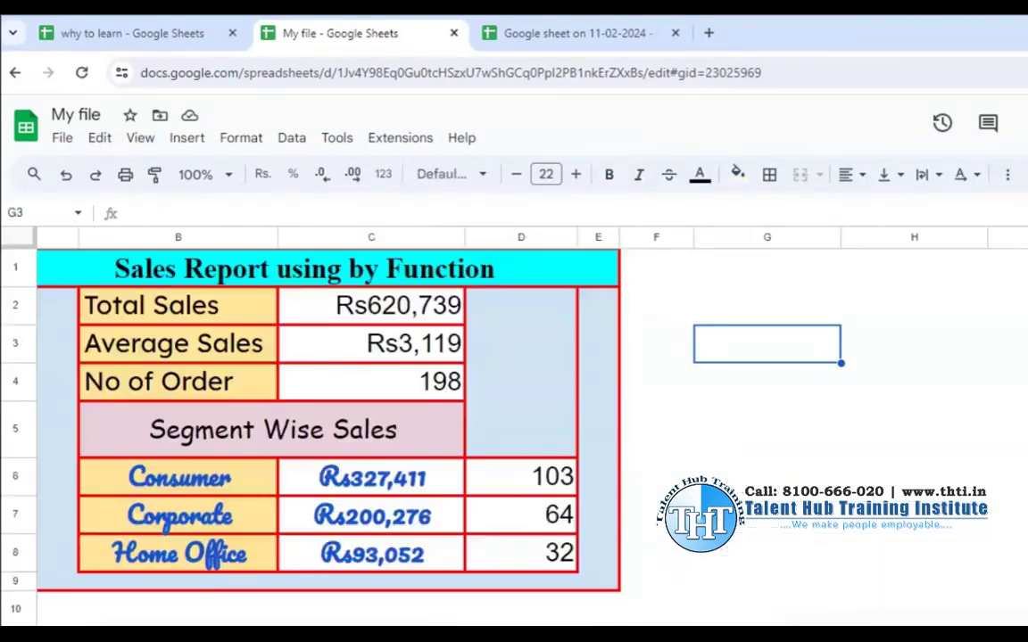